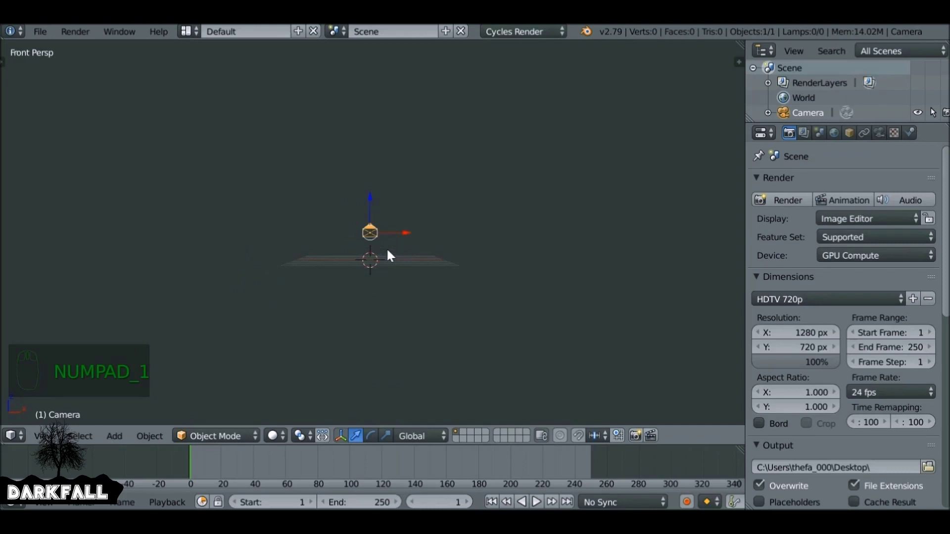
# Step: Align the camera to the current front view and reposition it along the Y axis
pyautogui.press('ctrl+alt+KP_0')
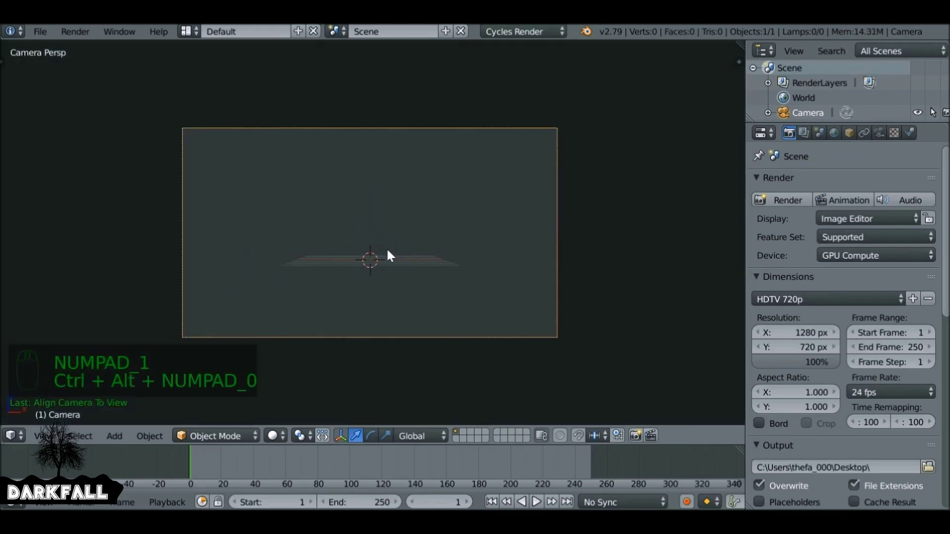
pyautogui.moveTo(444, 224); pyautogui.dragTo(242, 258, button='middle')
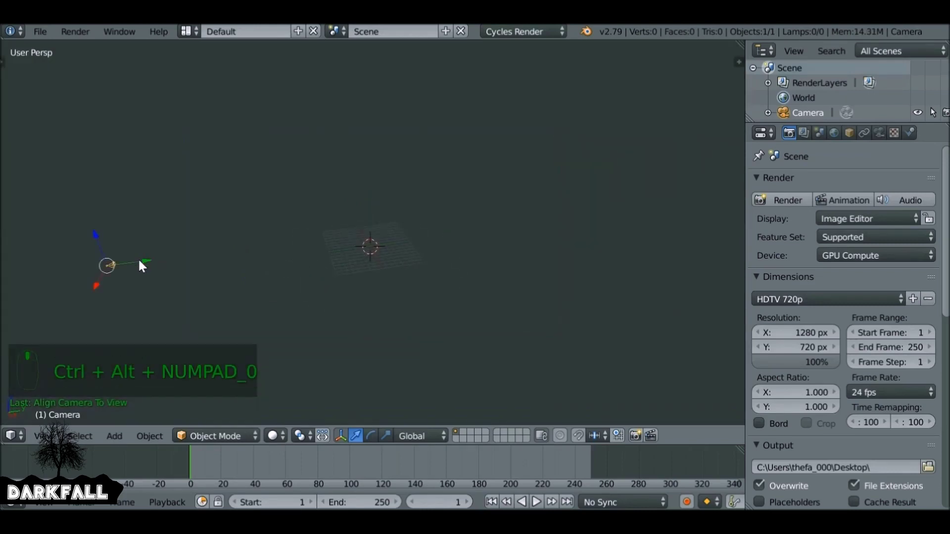
pyautogui.press('g')
pyautogui.press('y')
pyautogui.click(307, 255)
pyautogui.press('KP_0')
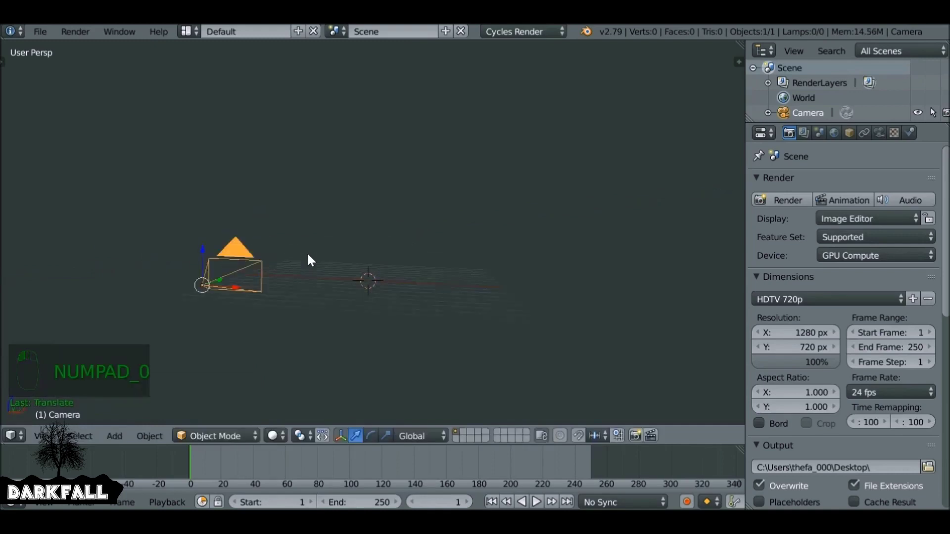
# Step: Add a UV sphere at the scene origin and scale it up to roughly twice its size
pyautogui.moveTo(409, 272)
pyautogui.mouseDown(button='middle')
pyautogui.moveTo(431, 257)
pyautogui.moveTo(386, 269)
pyautogui.moveTo(413, 255)
pyautogui.mouseUp(button='middle')
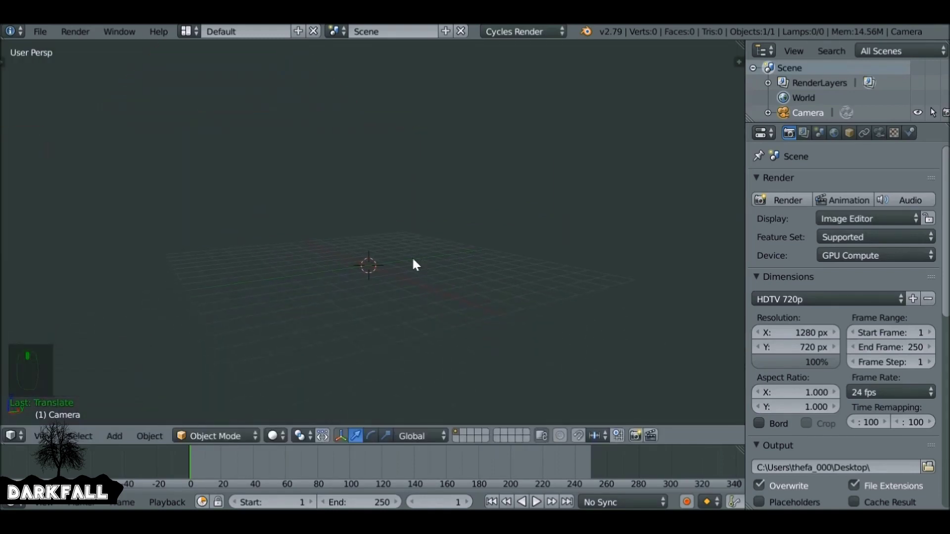
pyautogui.hotkey('shift', 'a')
pyautogui.moveTo(418, 258)
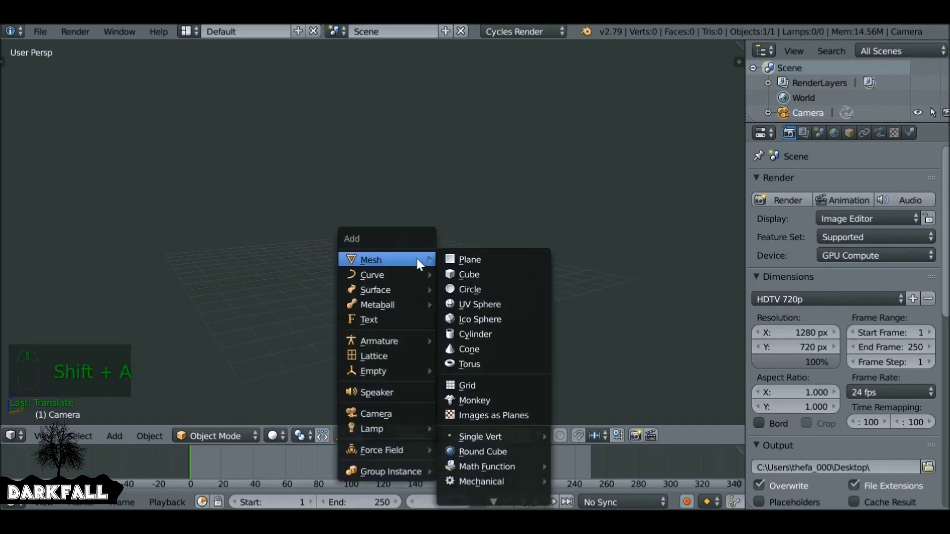
pyautogui.click(493, 309)
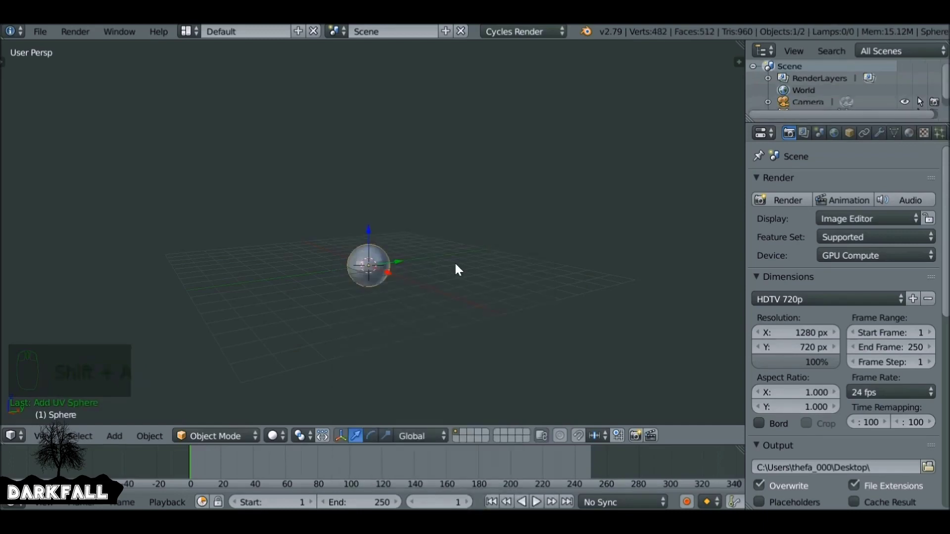
pyautogui.press('s')
pyautogui.click(539, 242)
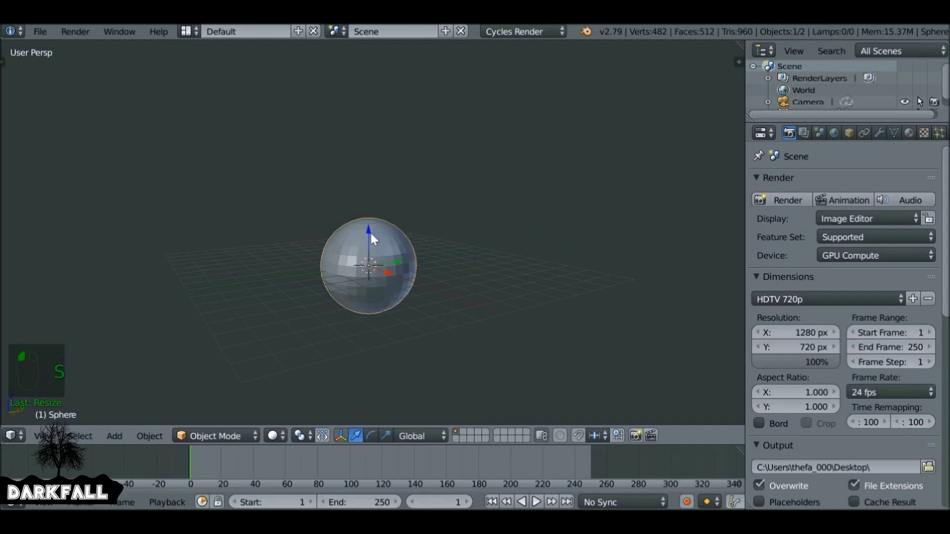
# Step: Raise the sphere along the Z axis by about 1.9 units
pyautogui.press('g')
pyautogui.press('z')
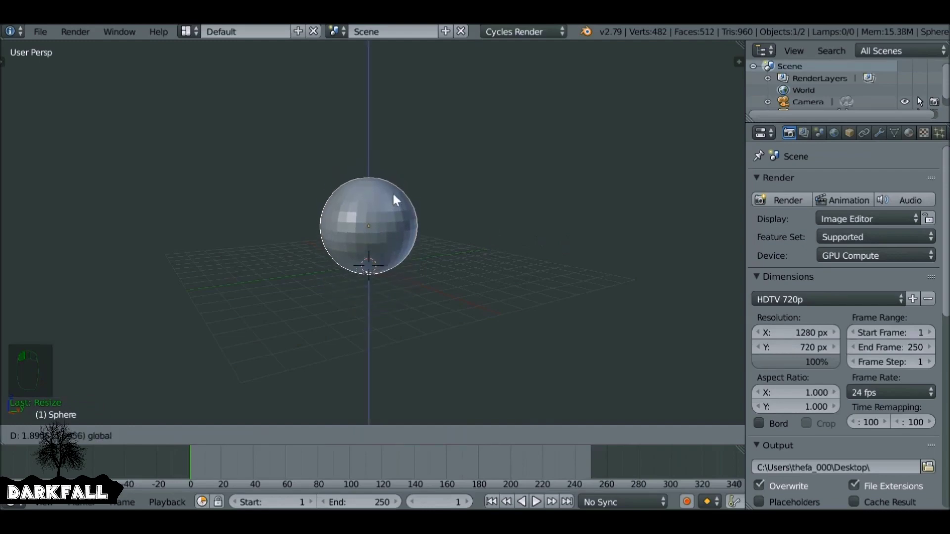
pyautogui.click(393, 191)
# Step: Enter Edit Mode on the sphere and delete the ring of faces around its top pole vertex
pyautogui.scroll(2, 394, 198)
pyautogui.moveTo(394, 205); pyautogui.dragTo(427, 304, button='middle')
pyautogui.scroll(-3, 424, 208)
pyautogui.press('Tab')
pyautogui.scroll(2, 427, 295)
pyautogui.scroll(2, 427, 296)
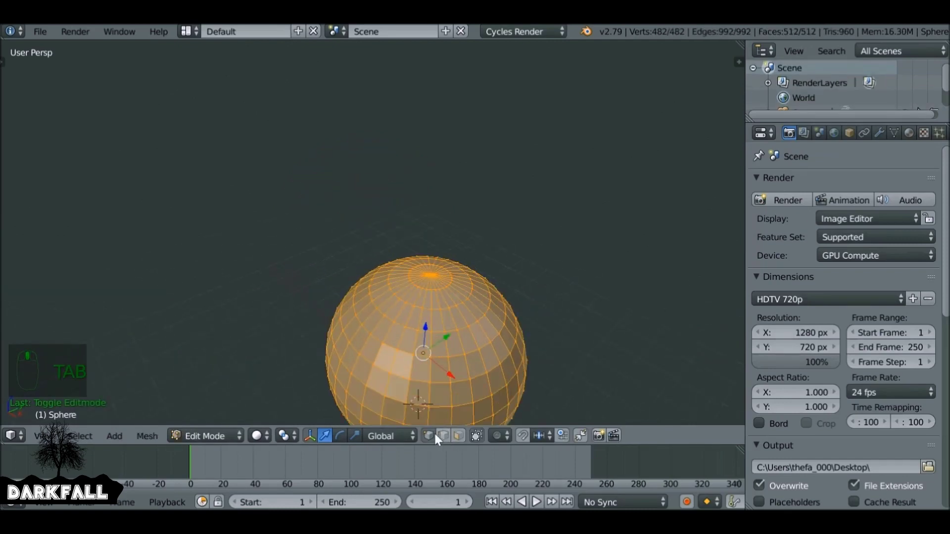
pyautogui.rightClick(432, 275)
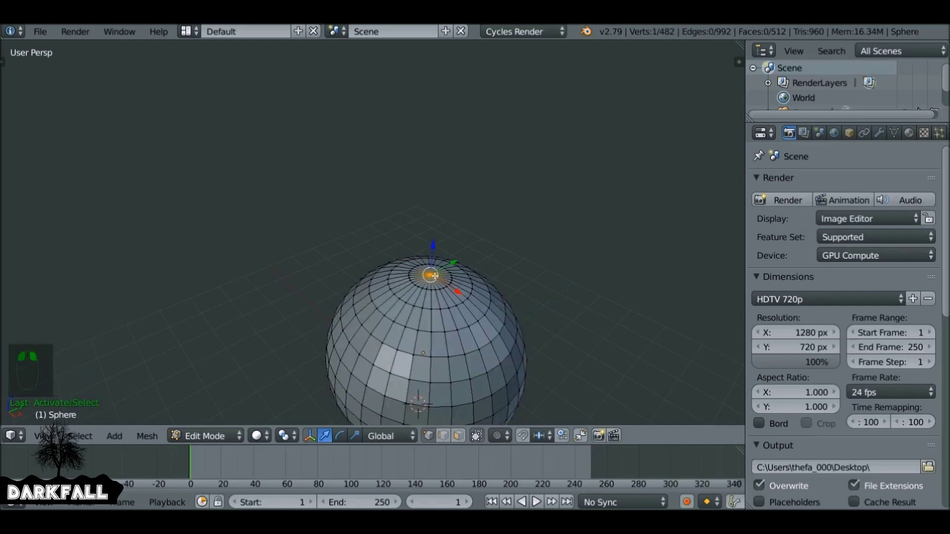
pyautogui.press('ctrl+KP_Add')
pyautogui.keyDown('shift'); pyautogui.moveTo(435, 276); pyautogui.dragTo(388, 253, button='middle'); pyautogui.keyUp('shift')
pyautogui.press('x')
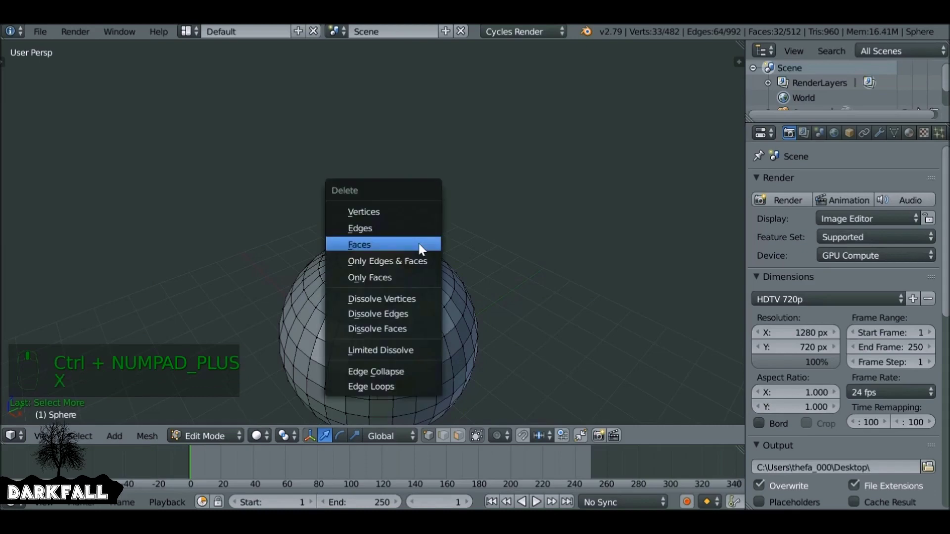
pyautogui.click(386, 247)
# Step: Switch to edge selection and extrude the edge loop around the top hole straight up along Z to form a bottle neck
pyautogui.scroll(4, 387, 247)
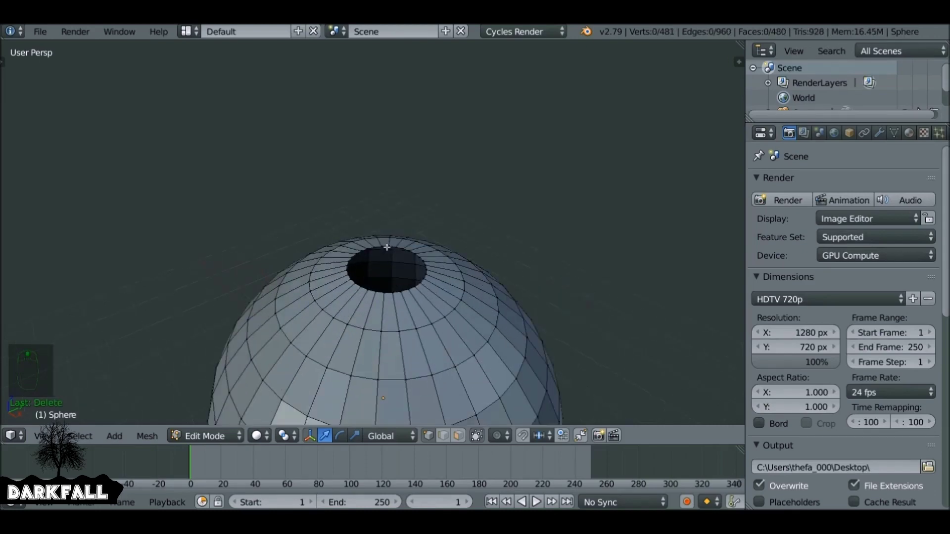
pyautogui.keyDown('shift'); pyautogui.moveTo(390, 263); pyautogui.dragTo(382, 248, button='middle'); pyautogui.keyUp('shift')
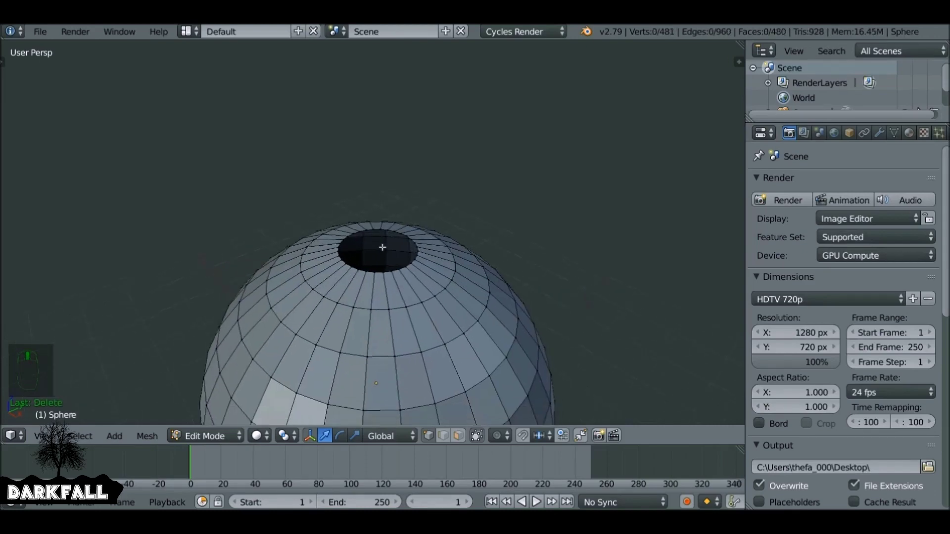
pyautogui.click(443, 435)
pyautogui.scroll(2, 406, 263)
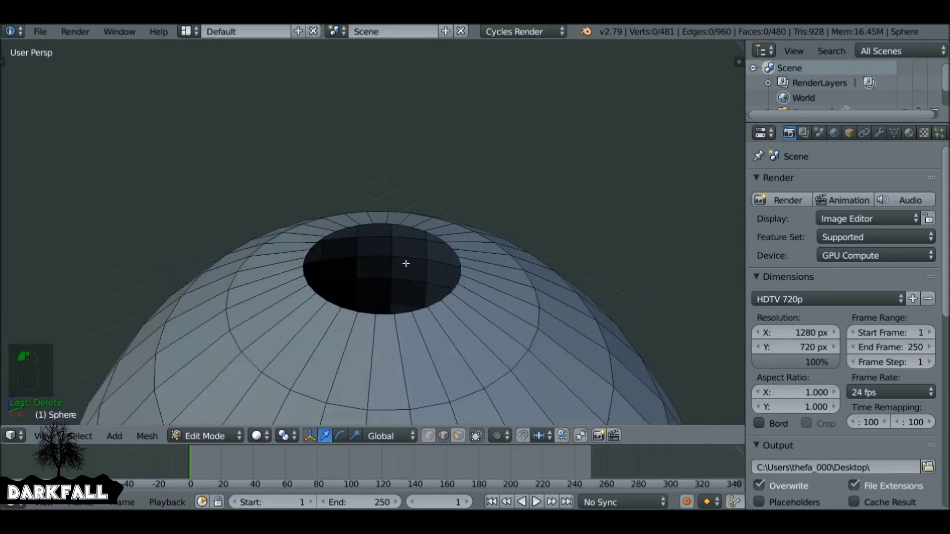
pyautogui.rightClick(443, 238)
pyautogui.keyDown('alt'); pyautogui.rightClick(443, 238); pyautogui.keyUp('alt')
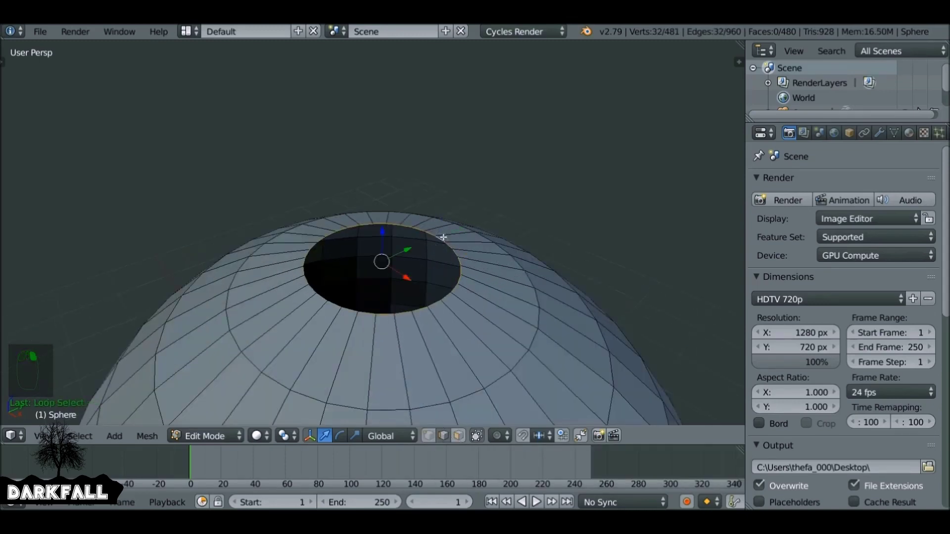
pyautogui.moveTo(445, 313); pyautogui.dragTo(388, 239, button='middle')
pyautogui.rightClick(400, 190)
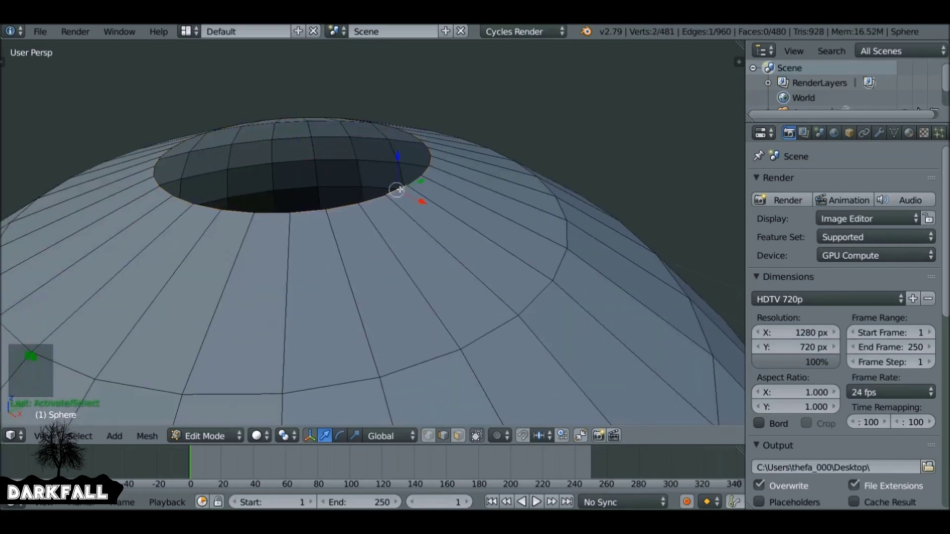
pyautogui.keyDown('alt'); pyautogui.rightClick(403, 188); pyautogui.keyUp('alt')
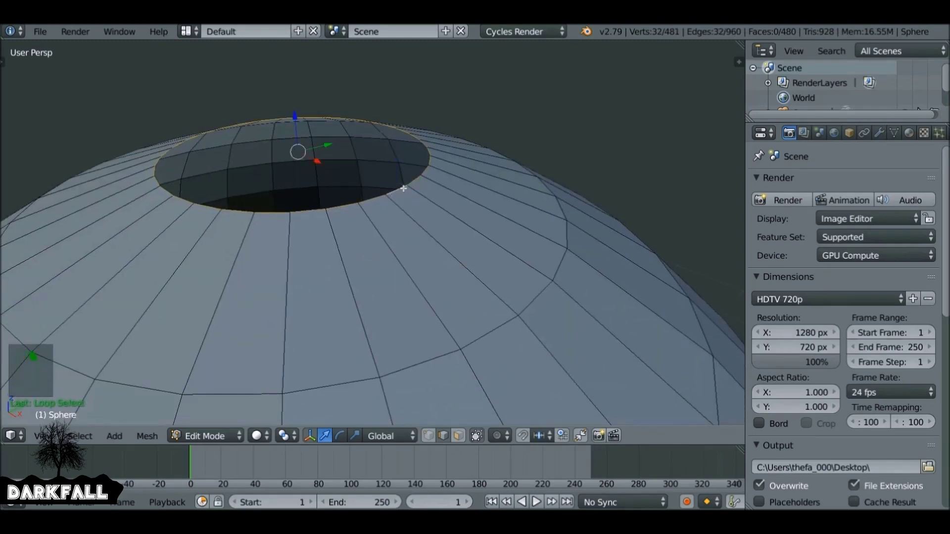
pyautogui.press('KP_Decimal')
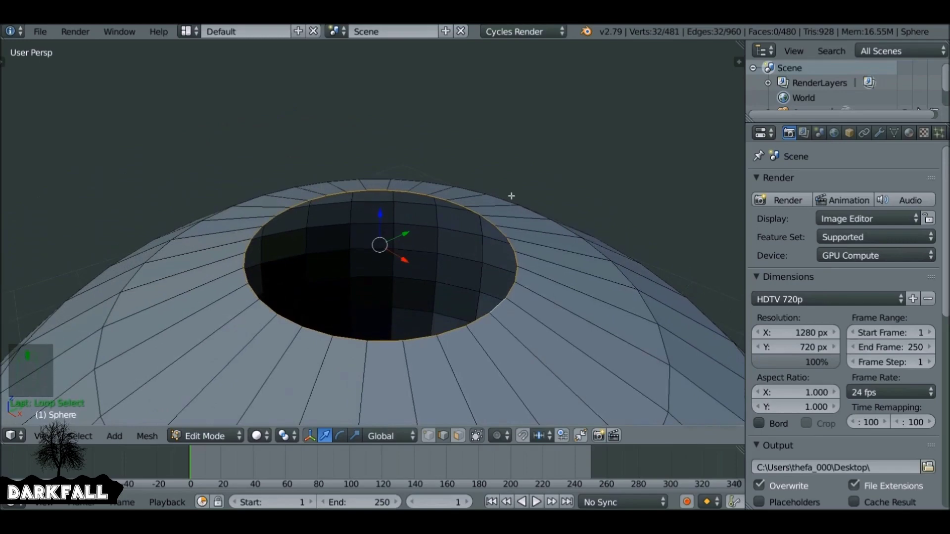
pyautogui.scroll(-2, 430, 184)
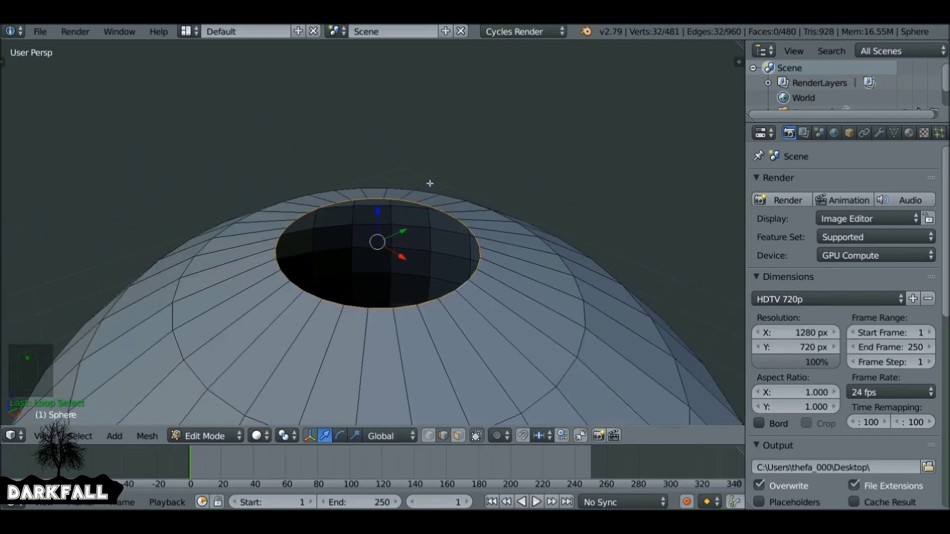
pyautogui.press('e')
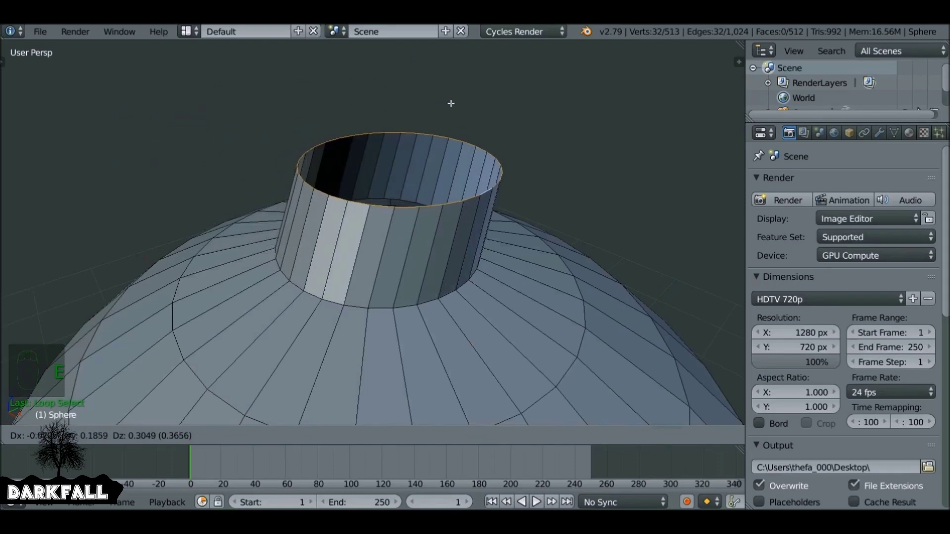
pyautogui.press('z')
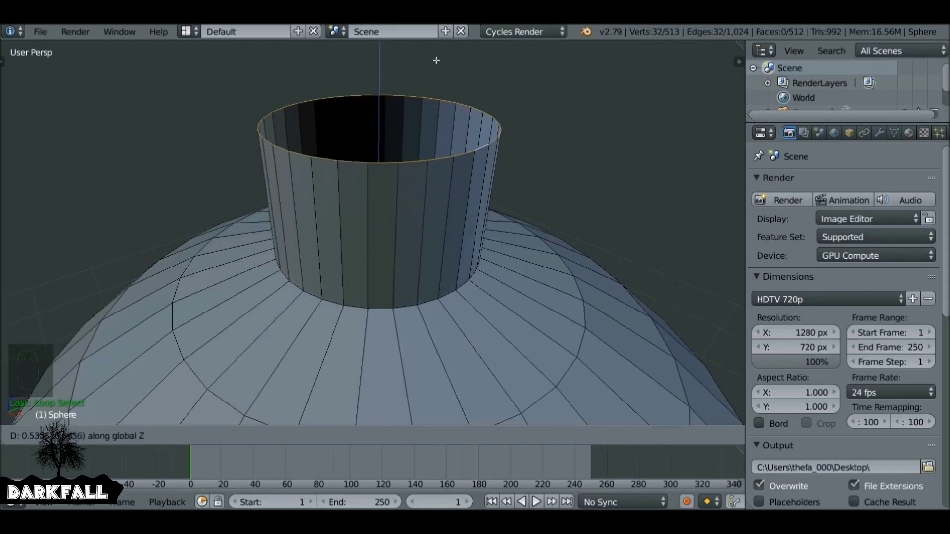
pyautogui.click(382, 291)
# Step: Lengthen the neck by raising its top edge loop about 0.88 units along Z
pyautogui.scroll(-5, 382, 285)
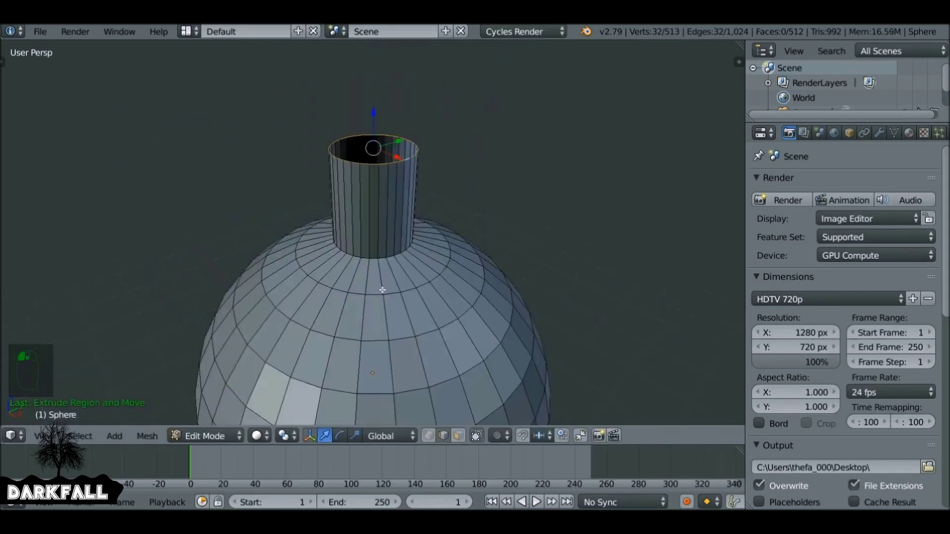
pyautogui.scroll(-3, 380, 265)
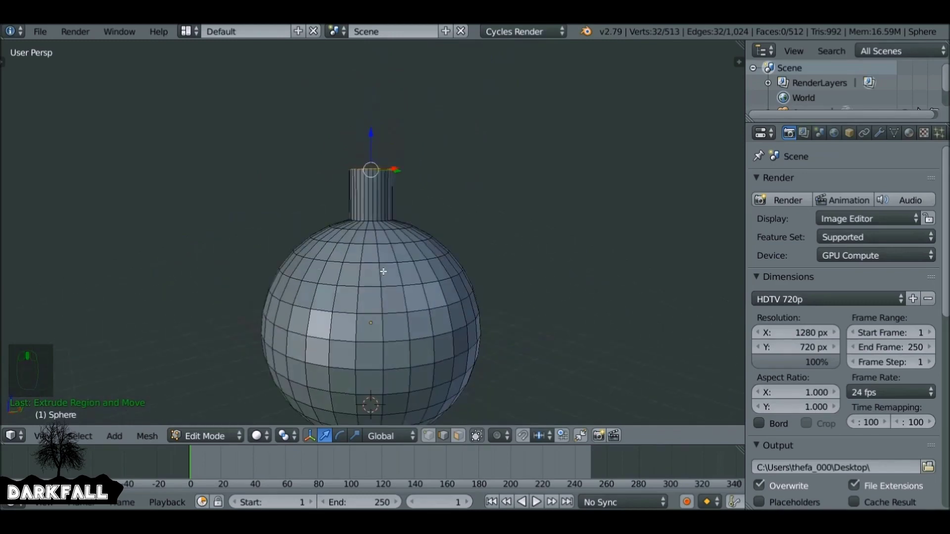
pyautogui.press('e')
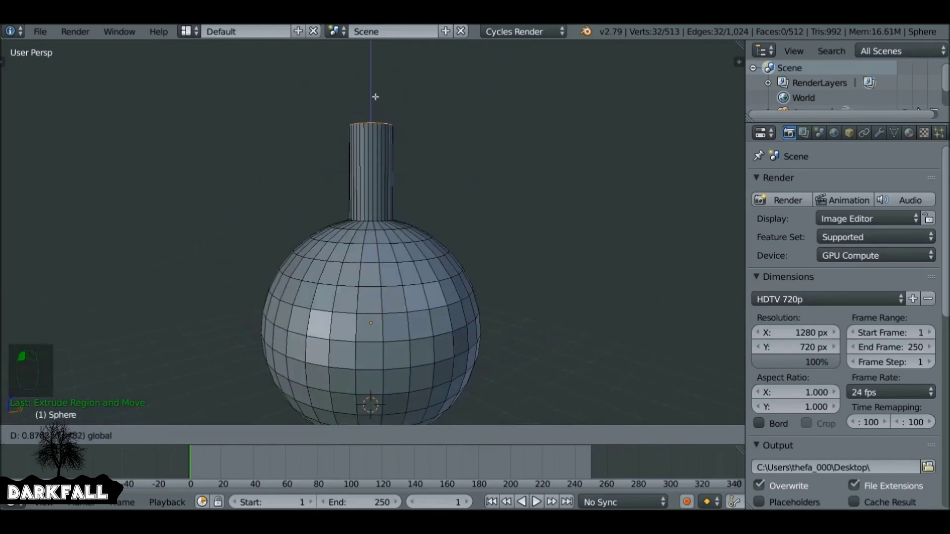
pyautogui.click(375, 99)
# Step: Extrude the neck's top edge loop in place and scale it outward to about 1.21 to make a lip
pyautogui.moveTo(371, 117); pyautogui.dragTo(405, 214, button='middle')
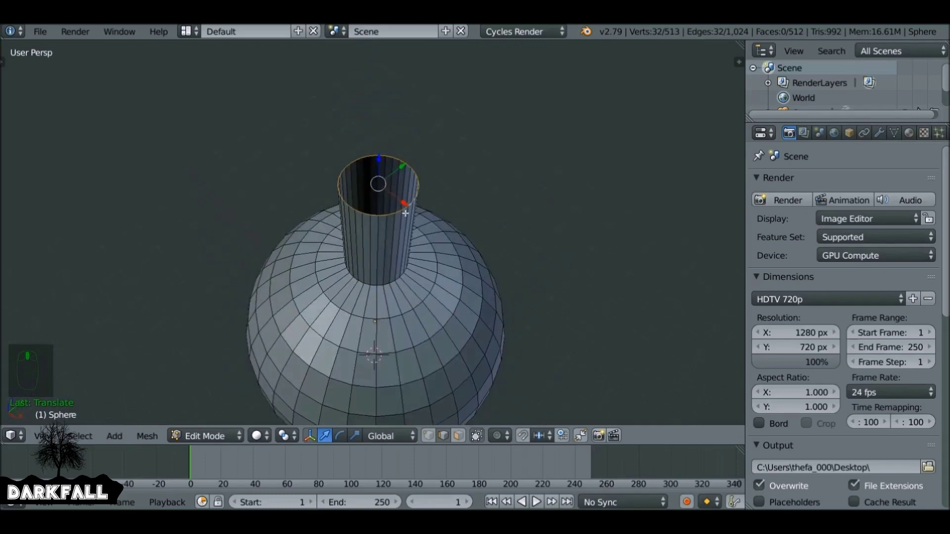
pyautogui.scroll(1, 405, 213)
pyautogui.press('e')
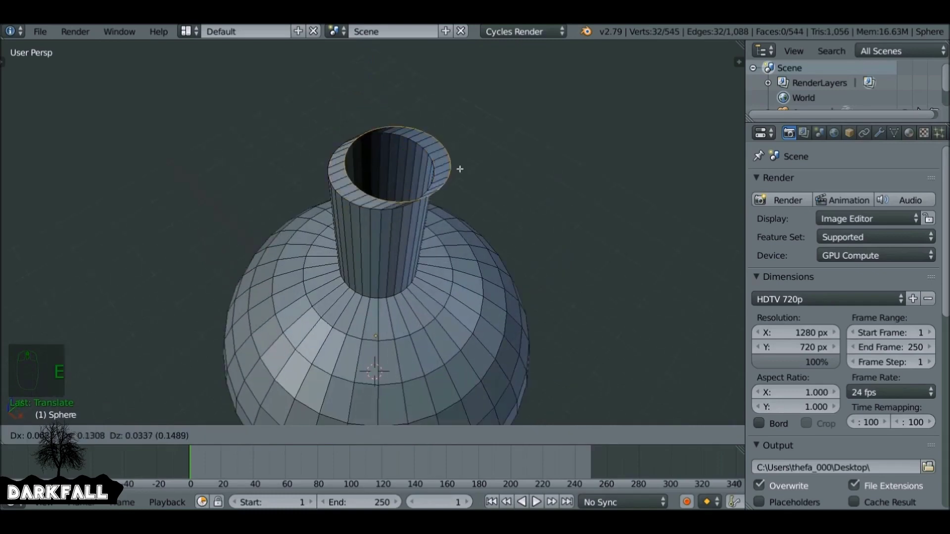
pyautogui.rightClick(463, 152)
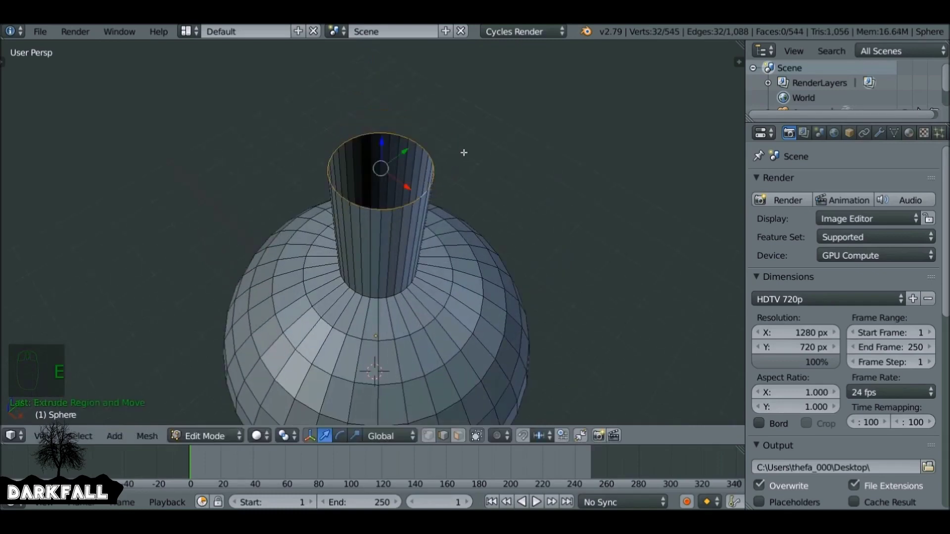
pyautogui.press('s')
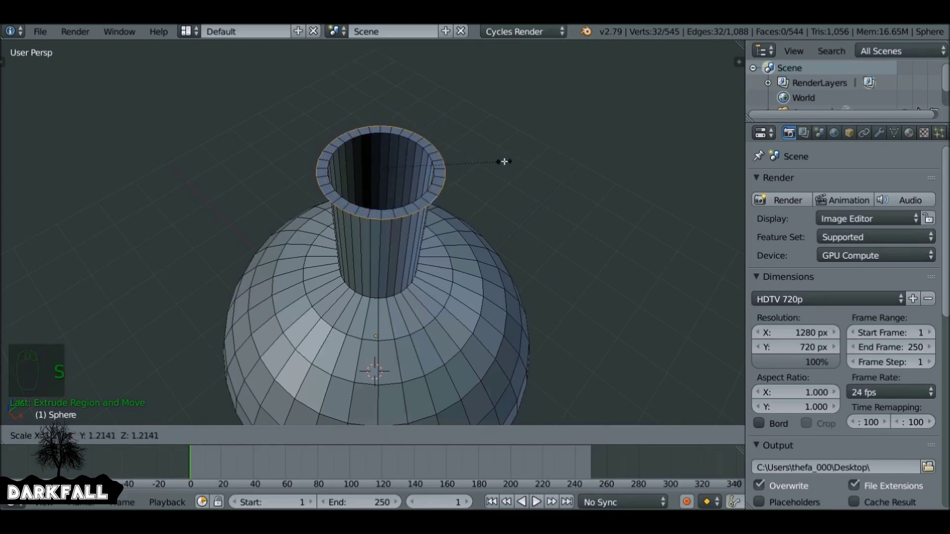
pyautogui.click(503, 162)
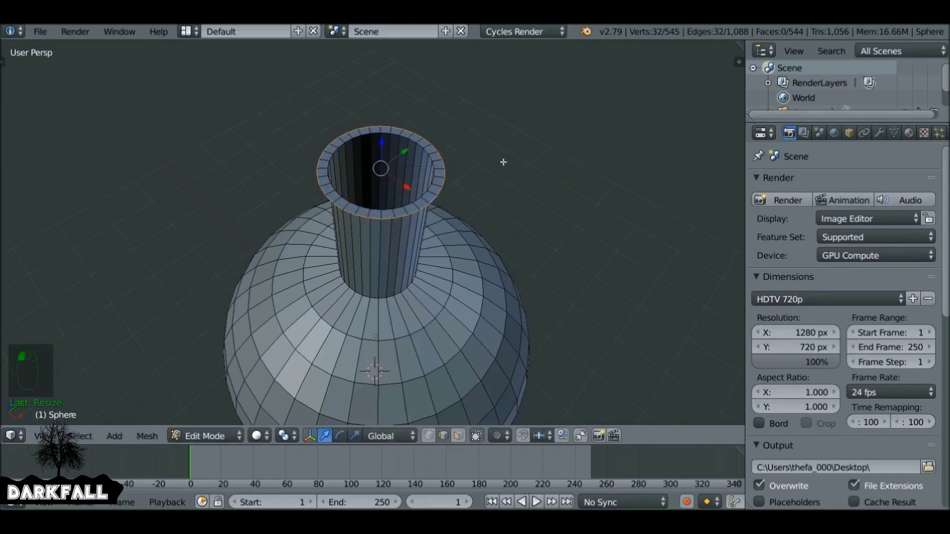
# Step: Extrude the lip's outer edge loop about 0.23 units up along Z and nudge it slightly higher
pyautogui.scroll(-1, 500, 162)
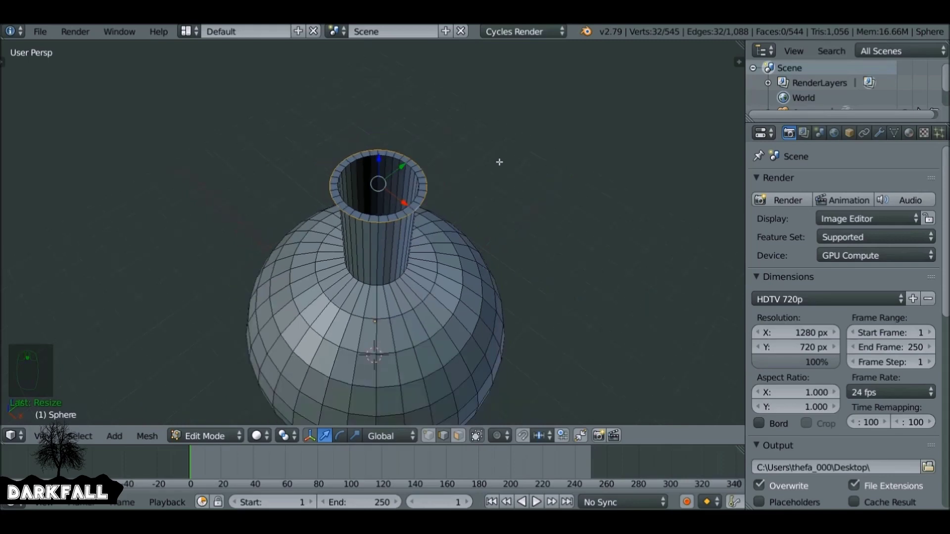
pyautogui.press('e')
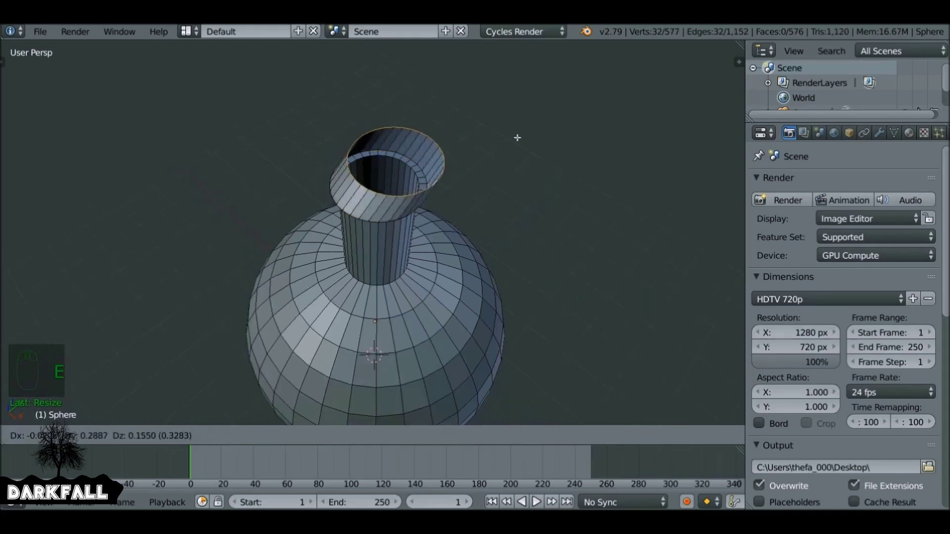
pyautogui.press('z')
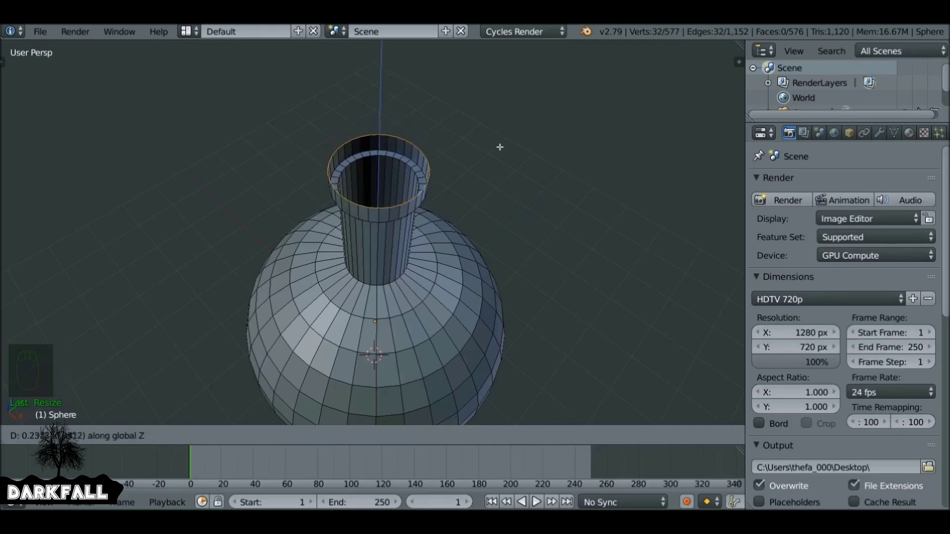
pyautogui.click(500, 147)
pyautogui.moveTo(470, 165); pyautogui.dragTo(456, 138, button='middle')
pyautogui.moveTo(422, 185); pyautogui.dragTo(423, 213, button='middle')
pyautogui.moveTo(382, 115); pyautogui.dragTo(382, 112)
pyautogui.moveTo(381, 111); pyautogui.dragTo(380, 206, button='middle')
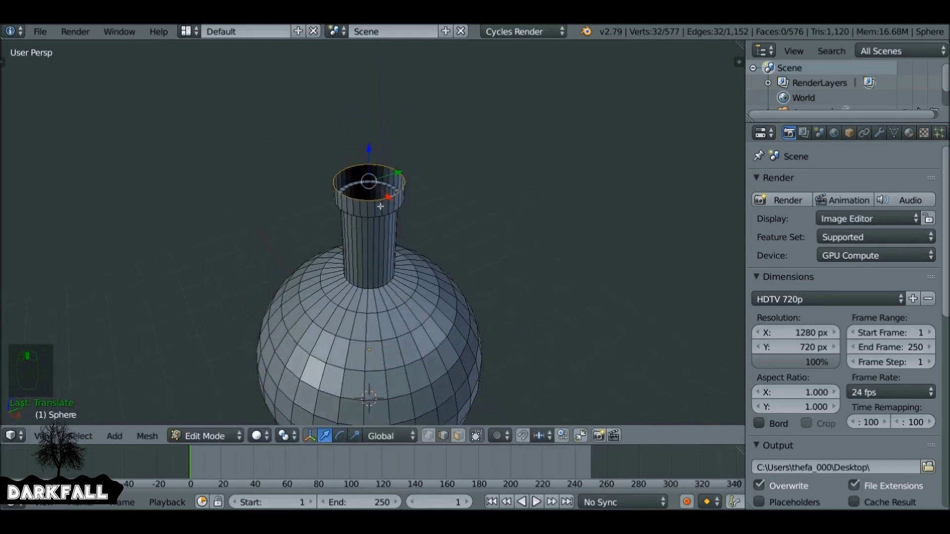
# Step: Select the edge loop where the neck meets the bottle's round body
pyautogui.moveTo(391, 254); pyautogui.dragTo(396, 229, button='middle')
pyautogui.rightClick(387, 243)
pyautogui.rightClick(379, 255)
pyautogui.scroll(4, 383, 255)
pyautogui.rightClick(397, 266)
pyautogui.keyDown('alt'); pyautogui.rightClick(402, 263); pyautogui.keyUp('alt')
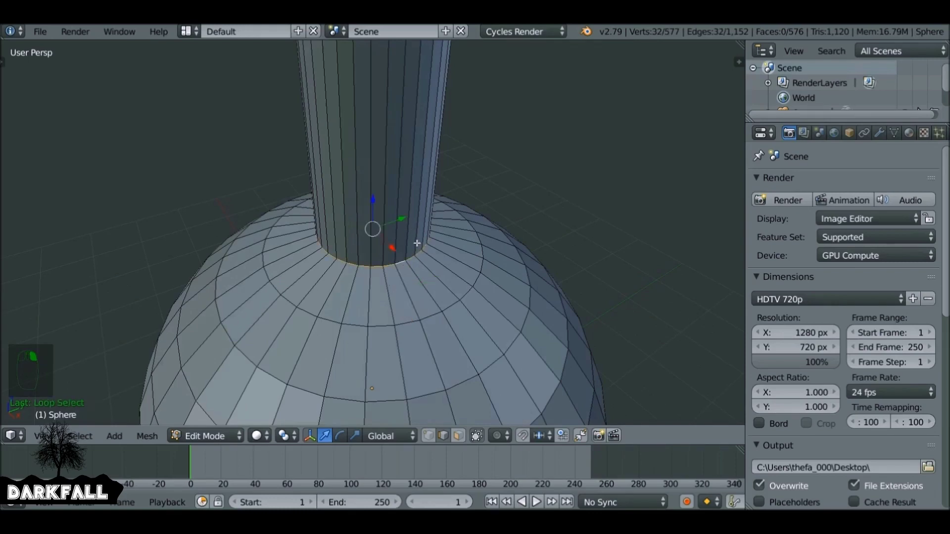
pyautogui.hotkey('ctrl', 'z')
pyautogui.hotkey('ctrl', 'b')
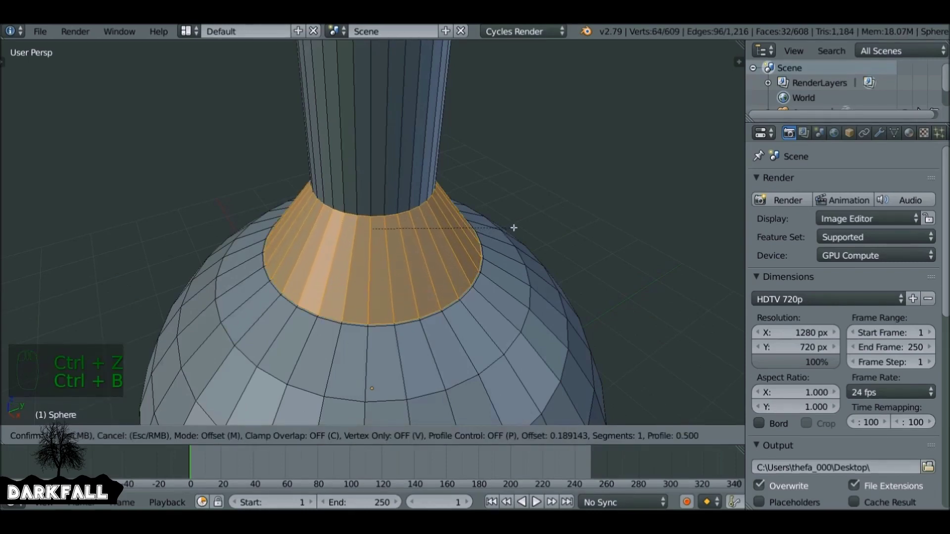
pyautogui.rightClick(506, 230)
pyautogui.rightClick(476, 233)
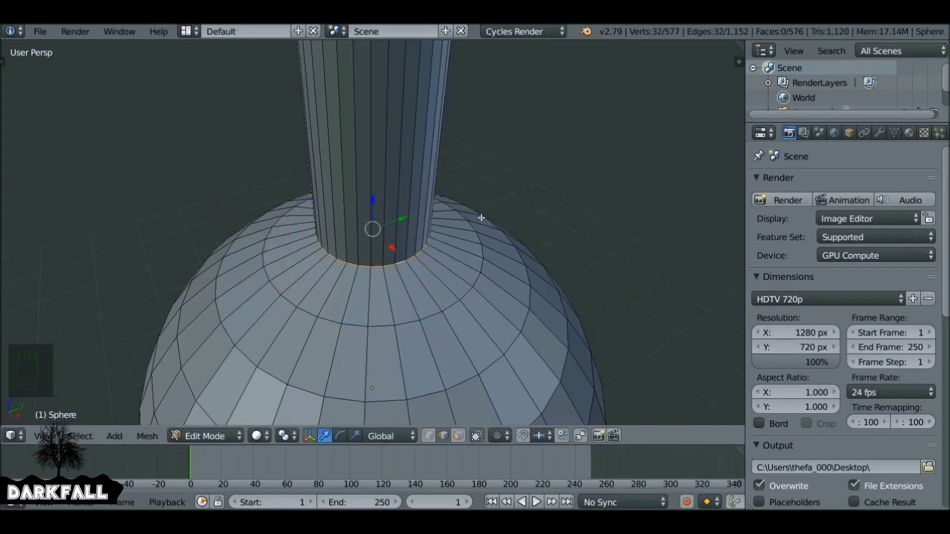
# Step: Bevel the neck's base edge loop with 3 segments and an offset of about 0.12, and return to object mode
pyautogui.hotkey('ctrl', 'b')
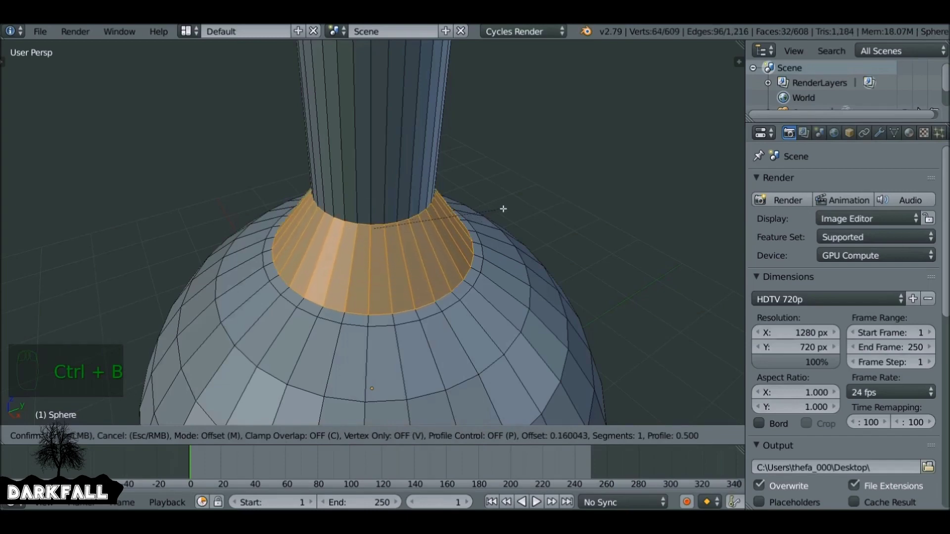
pyautogui.scroll(1, 502, 208)
pyautogui.scroll(1, 502, 208)
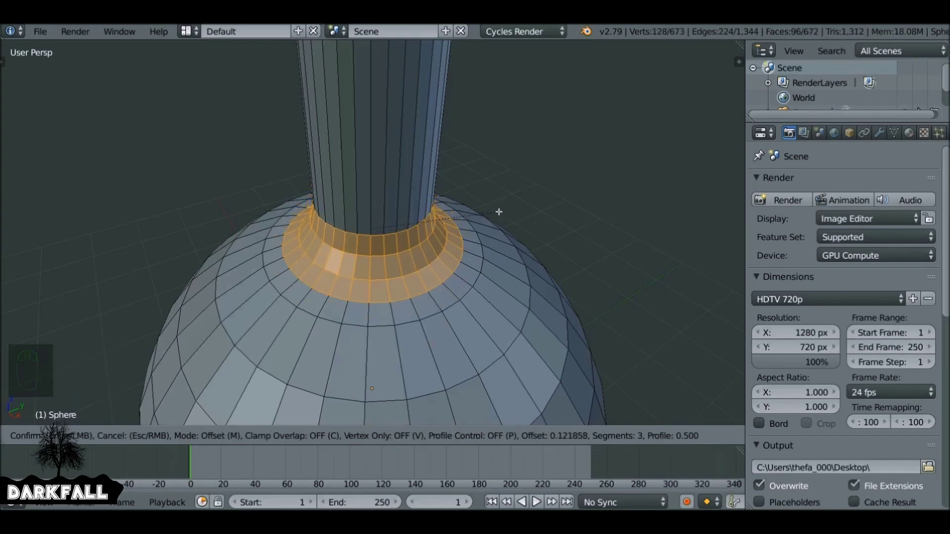
pyautogui.click(497, 213)
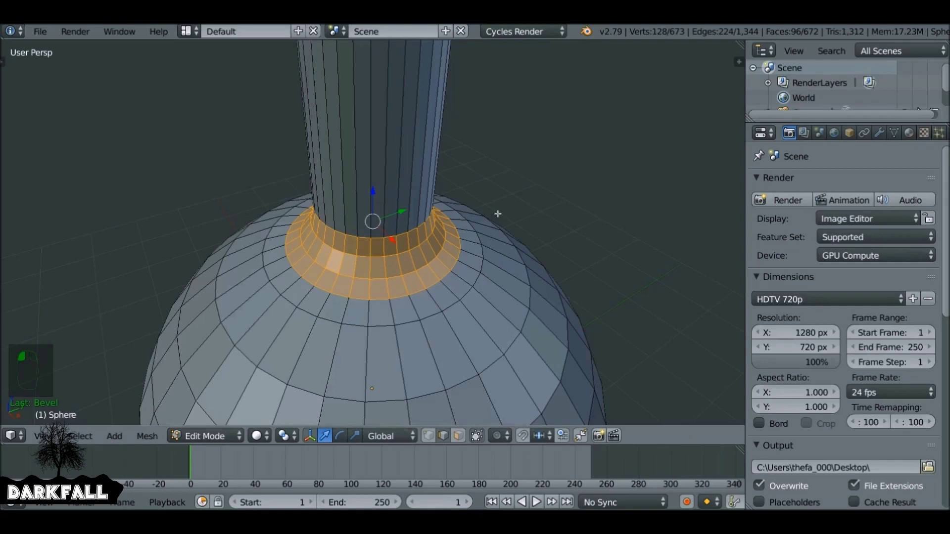
pyautogui.press('Tab')
pyautogui.scroll(-4, 496, 212)
pyautogui.moveTo(476, 234); pyautogui.dragTo(478, 201, button='middle')
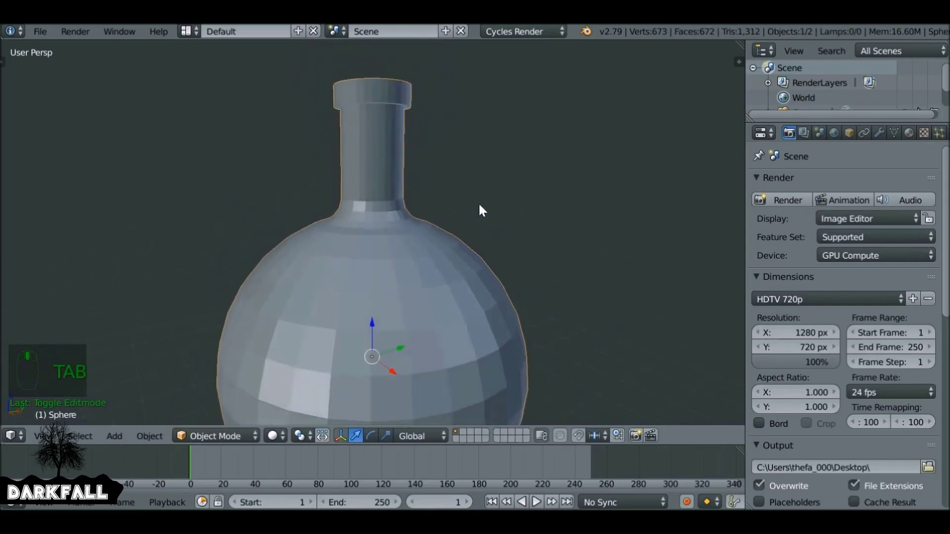
# Step: Bevel the lip's lower outer edge loop with 3 segments and an offset of about 0.03
pyautogui.scroll(5, 422, 269)
pyautogui.moveTo(422, 266); pyautogui.dragTo(399, 166, button='middle')
pyautogui.press('Tab')
pyautogui.rightClick(423, 249)
pyautogui.keyDown('alt'); pyautogui.rightClick(399, 167); pyautogui.keyUp('alt')
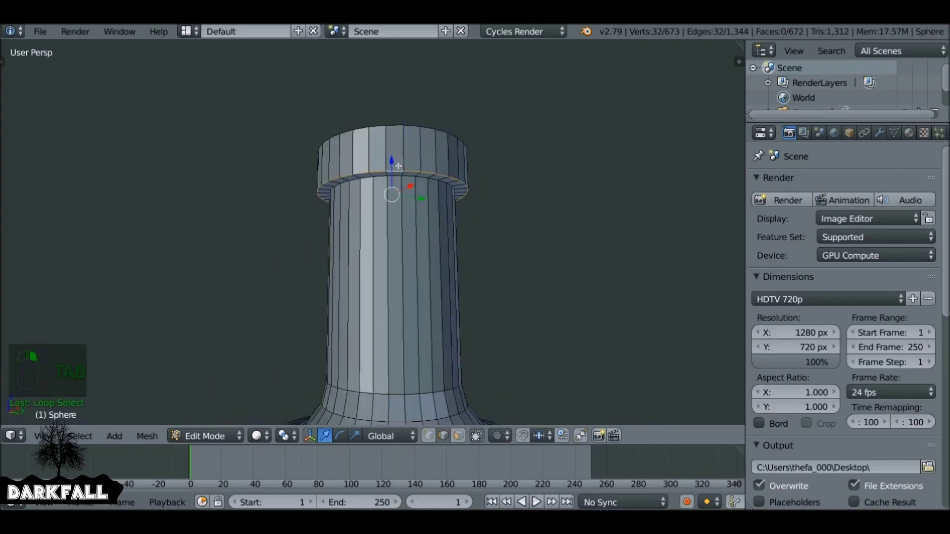
pyautogui.hotkey('ctrl', 'b')
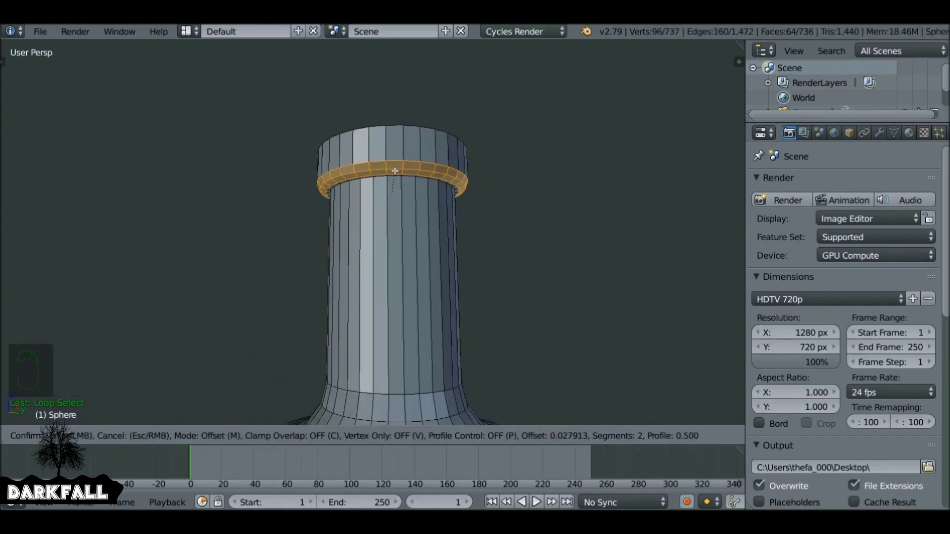
pyautogui.click(391, 173)
# Step: Return to object mode and save the scene over the existing file howtomakepotions.blend
pyautogui.press('Tab')
pyautogui.moveTo(390, 173); pyautogui.dragTo(425, 235, button='middle')
pyautogui.scroll(-5, 426, 237)
pyautogui.moveTo(431, 303); pyautogui.dragTo(424, 247, button='middle')
pyautogui.scroll(-1, 434, 229)
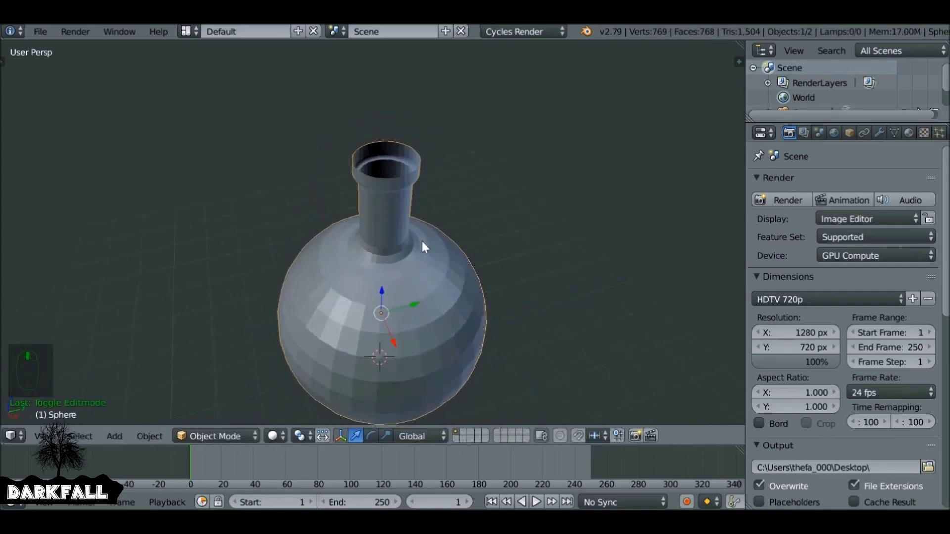
pyautogui.hotkey('ctrl', 's')
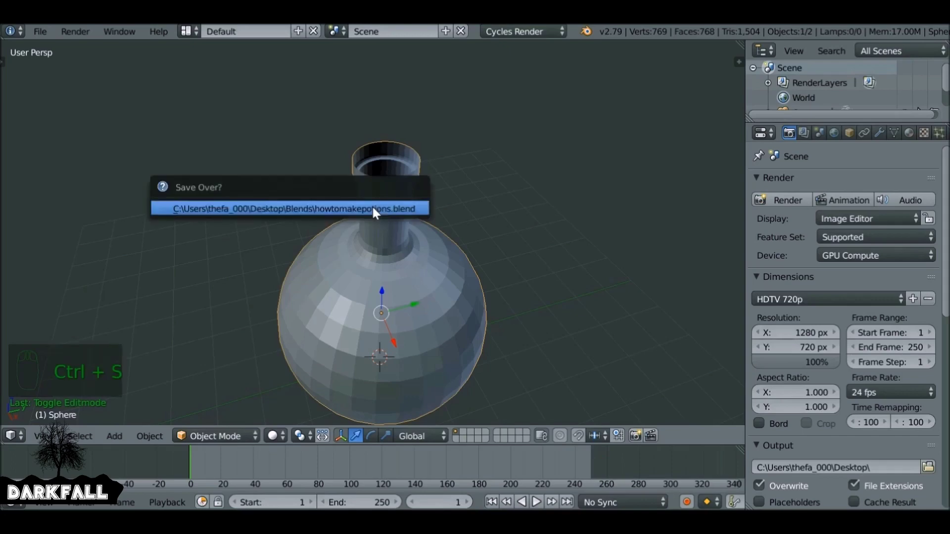
pyautogui.click(342, 210)
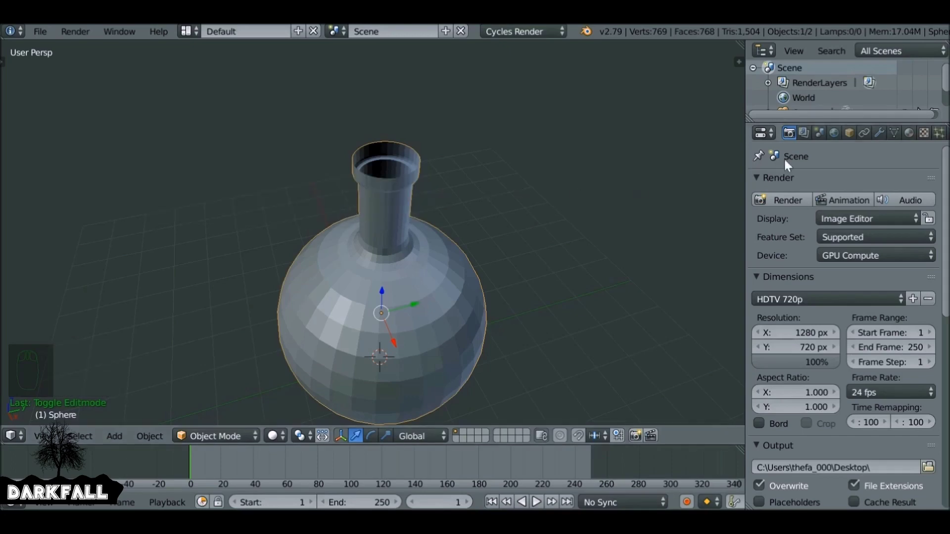
# Step: Add a Solidify modifier to the bottle
pyautogui.click(878, 132)
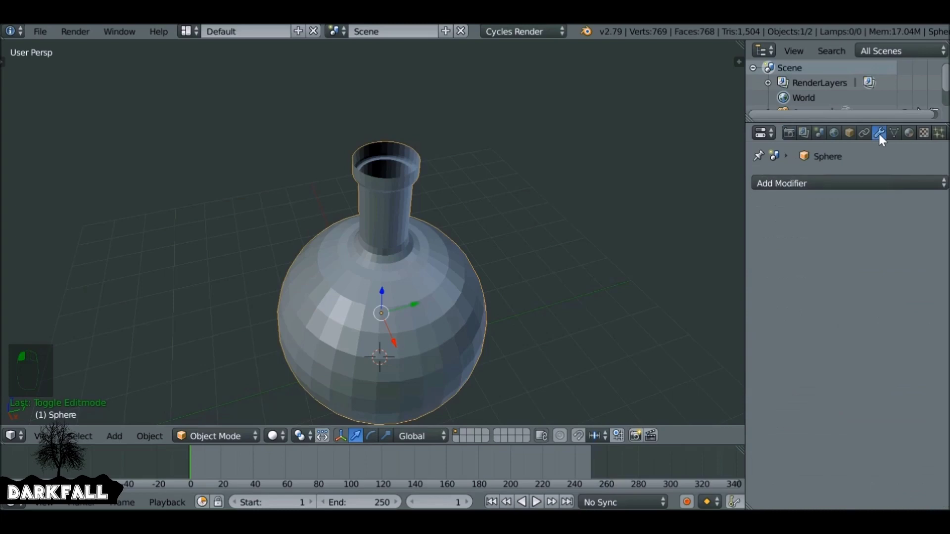
pyautogui.click(852, 183)
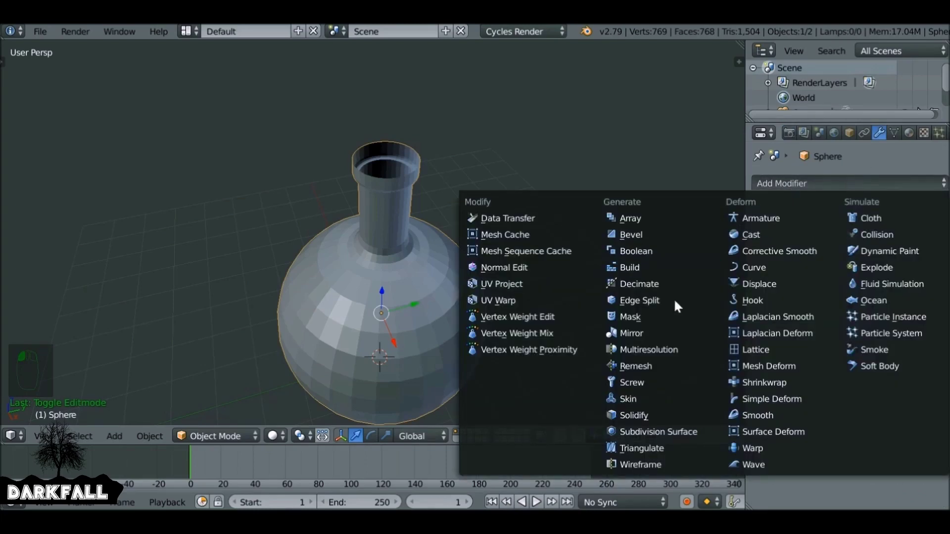
pyautogui.click(638, 415)
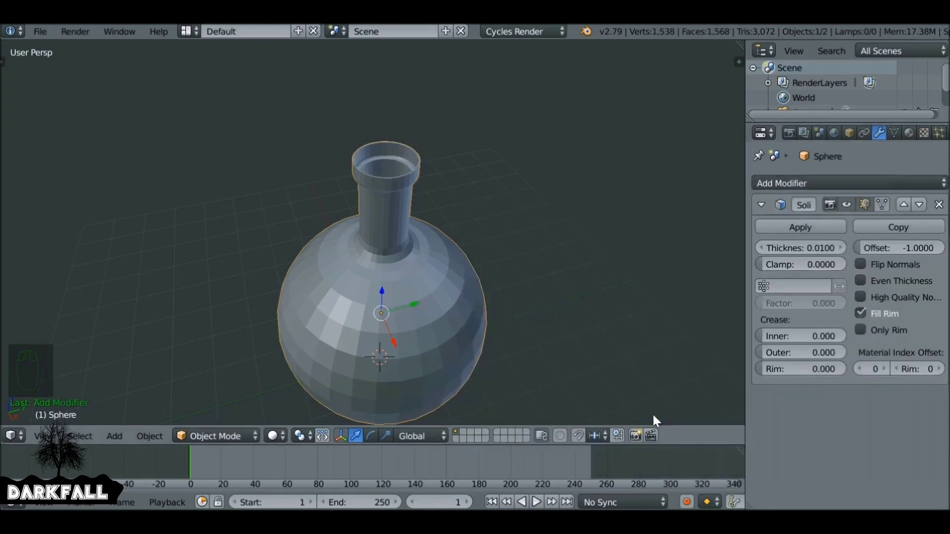
# Step: Set the Solidify thickness to 0.0307, checking the wall in a front orthographic wireframe view, and return to solid shading
pyautogui.moveTo(527, 313); pyautogui.dragTo(509, 253, button='middle')
pyautogui.press('KP_1')
pyautogui.press('KP_5')
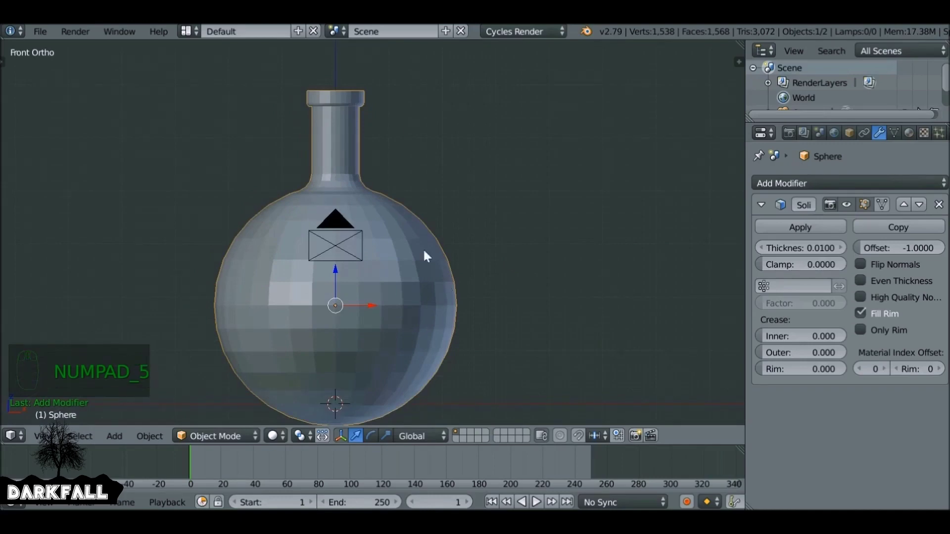
pyautogui.moveTo(787, 247)
pyautogui.mouseDown()
pyautogui.moveTo(762, 247)
pyautogui.moveTo(773, 247)
pyautogui.mouseUp()
pyautogui.press('z')
pyautogui.scroll(3, 510, 245)
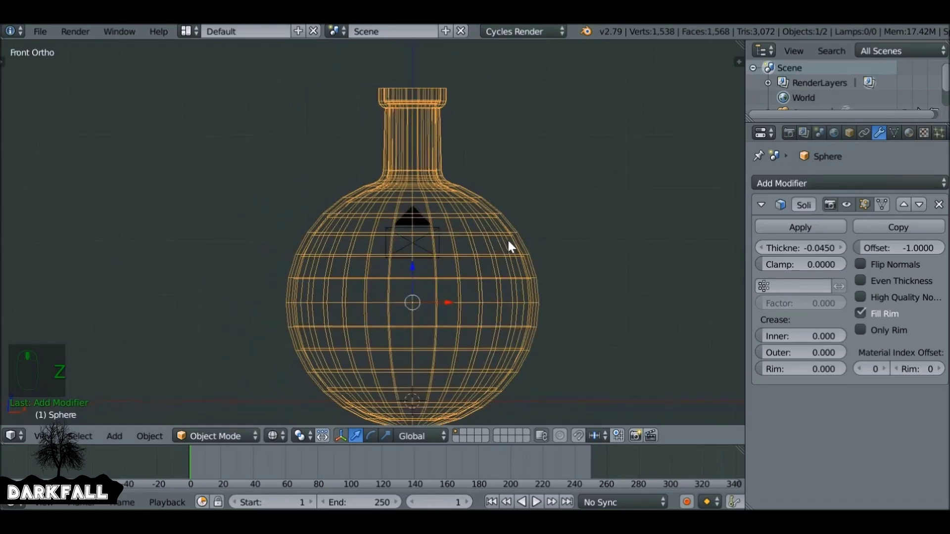
pyautogui.scroll(3, 507, 238)
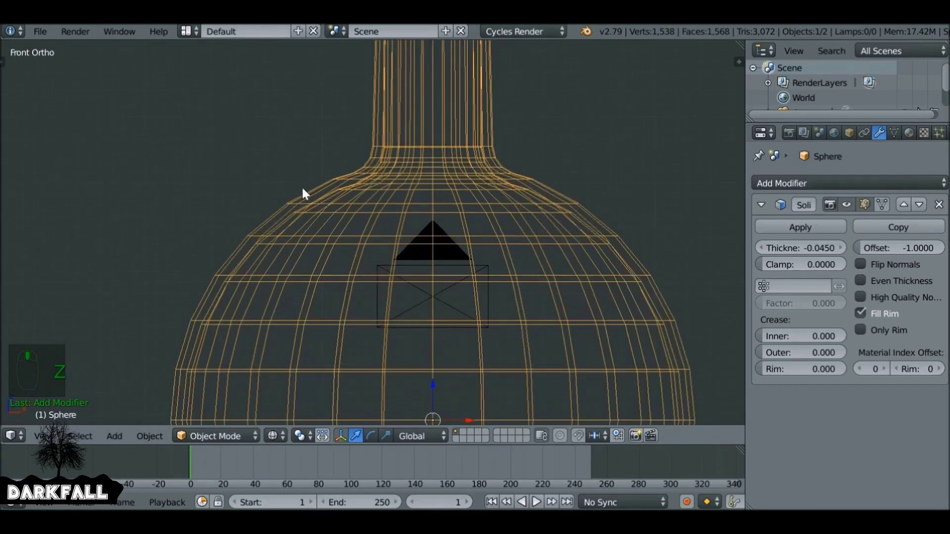
pyautogui.moveTo(801, 247); pyautogui.dragTo(819, 247)
pyautogui.press('Tab')
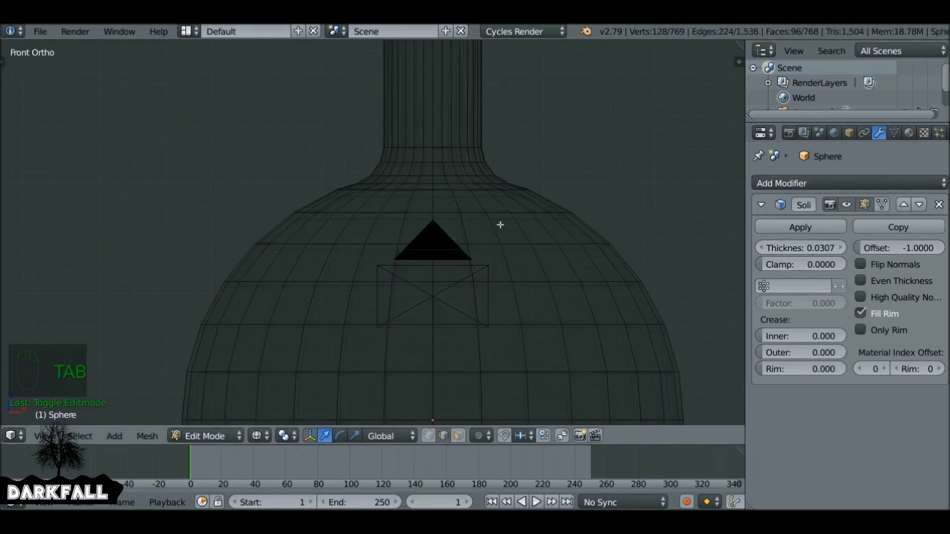
pyautogui.press('Tab')
pyautogui.scroll(-4, 477, 114)
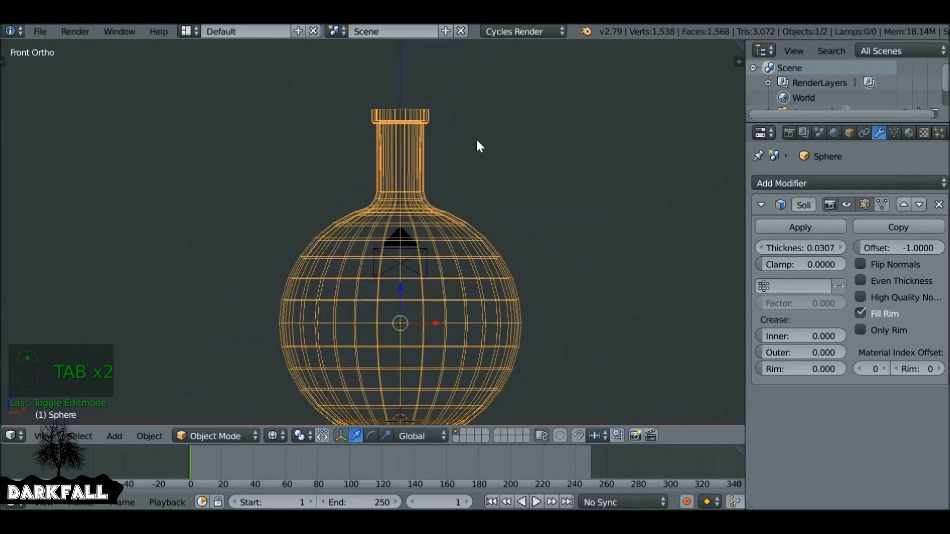
pyautogui.press('z')
pyautogui.moveTo(484, 158)
pyautogui.mouseDown(button='middle')
pyautogui.moveTo(452, 187)
pyautogui.moveTo(451, 202)
pyautogui.mouseUp(button='middle')
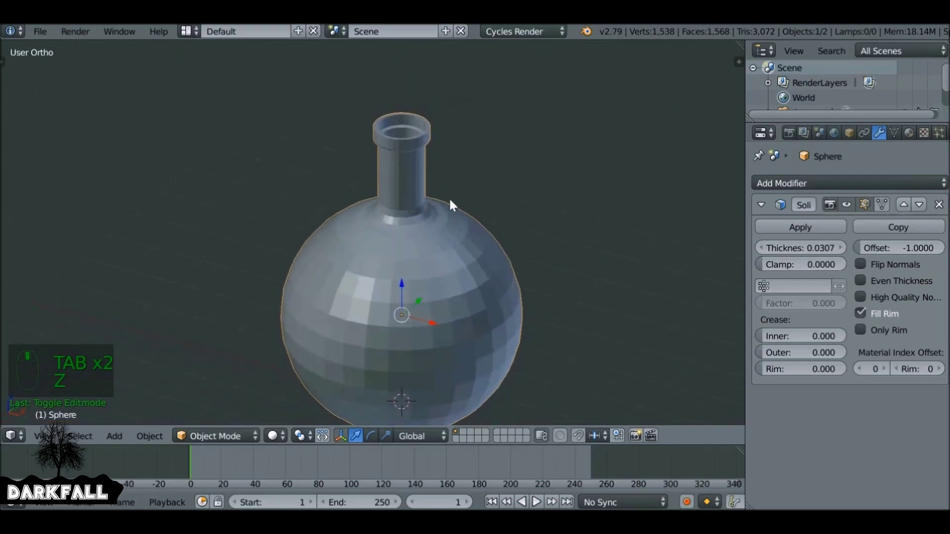
# Step: Select the lip's outer faces and raise them about 0.44 along Z with smooth proportional editing at size 1.61 to stretch the neck
pyautogui.press('Tab')
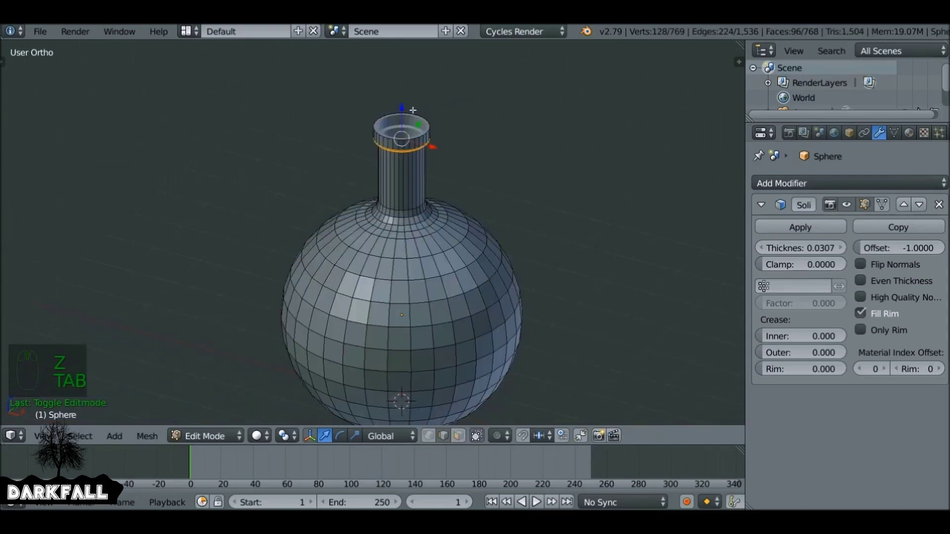
pyautogui.keyDown('alt'); pyautogui.rightClick(407, 115); pyautogui.keyUp('alt')
pyautogui.keyDown('alt'); pyautogui.rightClick(415, 112); pyautogui.keyUp('alt')
pyautogui.press('ctrl+KP_Add')
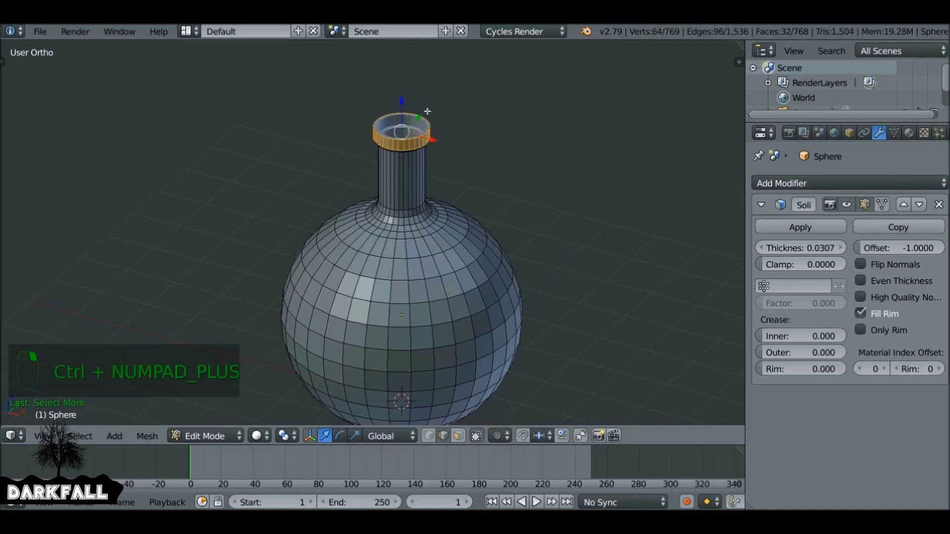
pyautogui.press('ctrl+KP_Add')
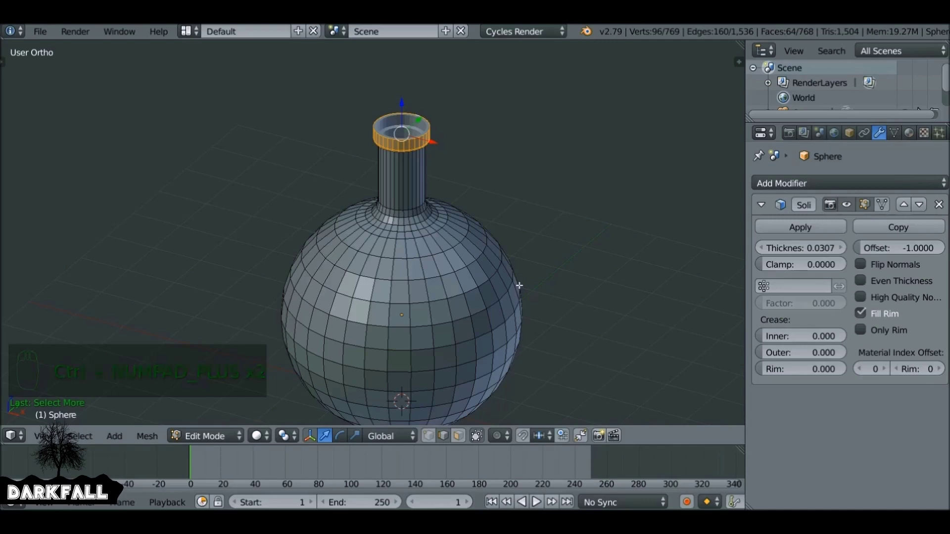
pyautogui.press('o')
pyautogui.press('g')
pyautogui.scroll(-3, 402, 102)
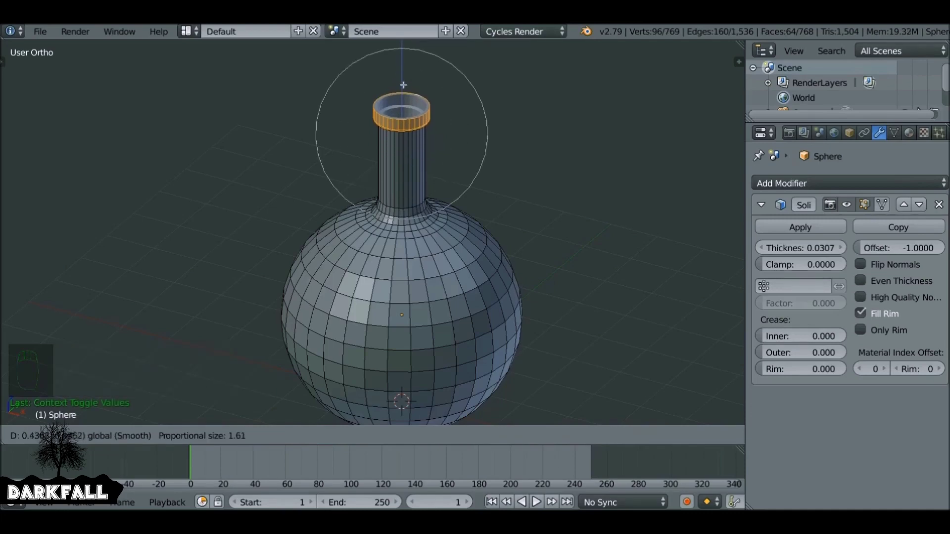
pyautogui.click(404, 84)
pyautogui.press('Tab')
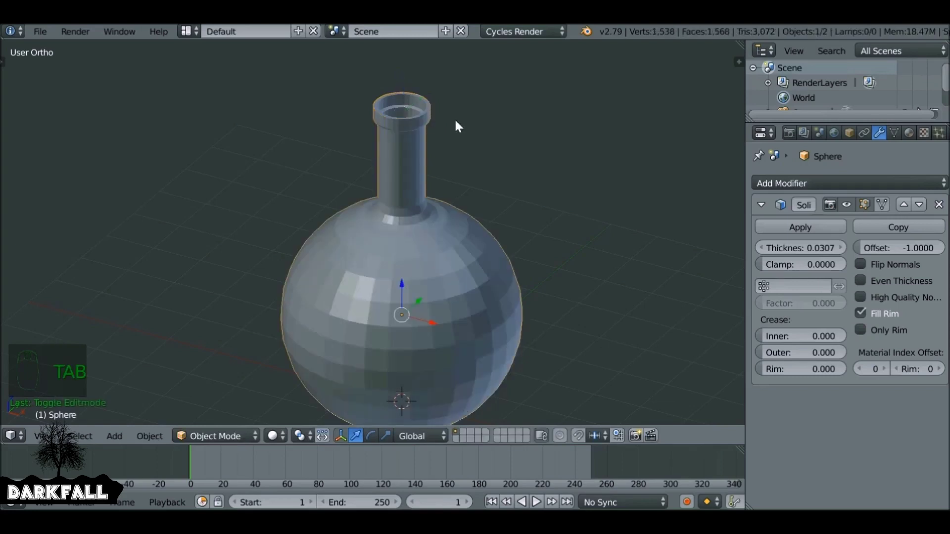
# Step: Apply the Solidify modifier and enter edit mode on the bottle, with the lip in close view
pyautogui.click(812, 227)
pyautogui.scroll(6, 441, 309)
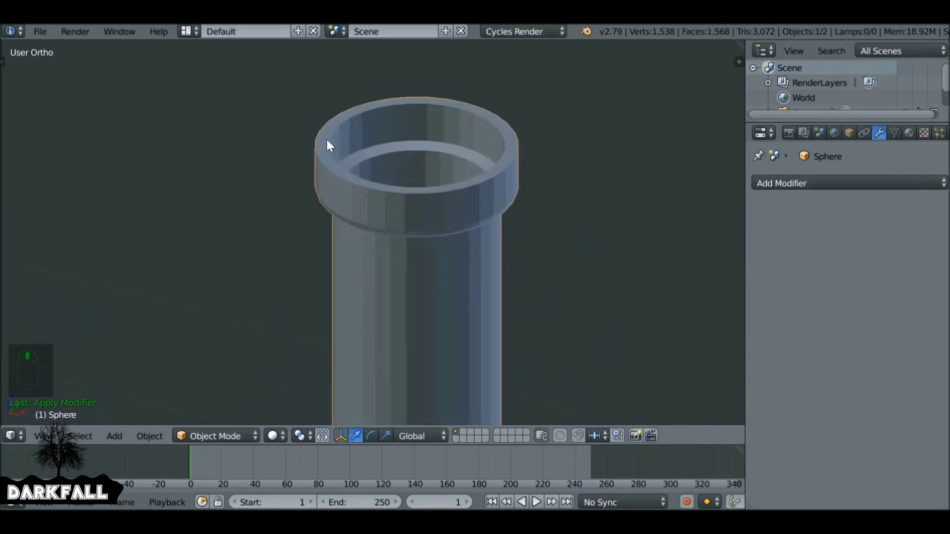
pyautogui.press('Tab')
pyautogui.moveTo(413, 172); pyautogui.dragTo(385, 194, button='middle')
pyautogui.scroll(3, 406, 189)
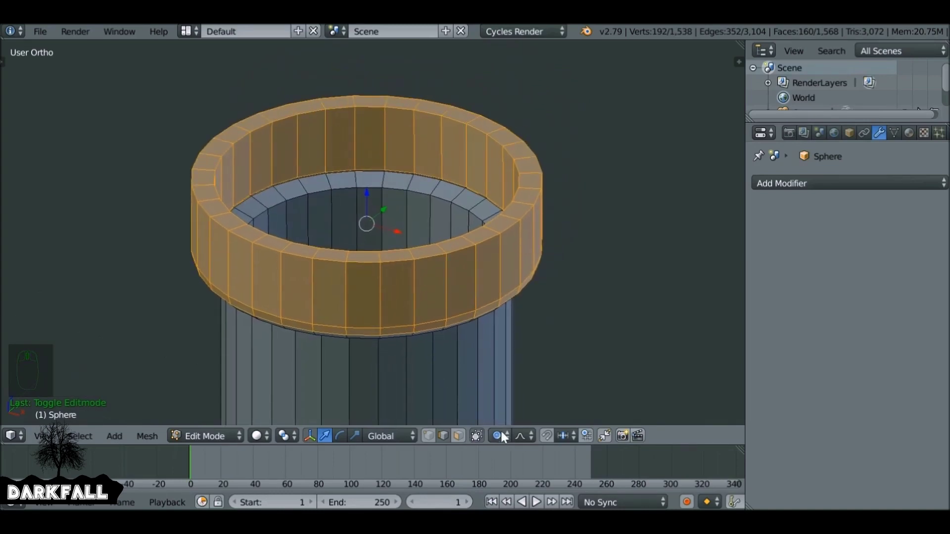
# Step: Turn off proportional editing and, in face selection, delete the face loops of the lip's inner wall and inner ledge
pyautogui.press('o')
pyautogui.click(462, 439)
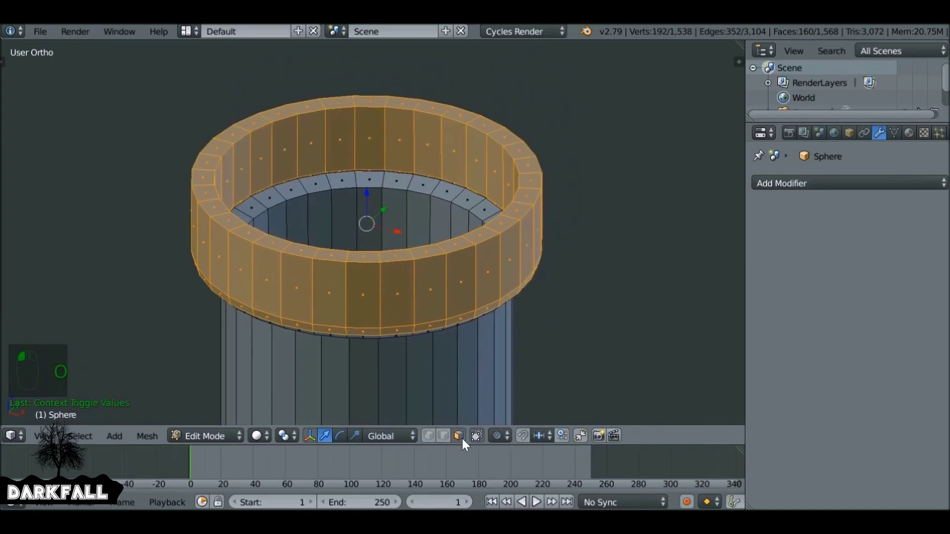
pyautogui.rightClick(371, 177)
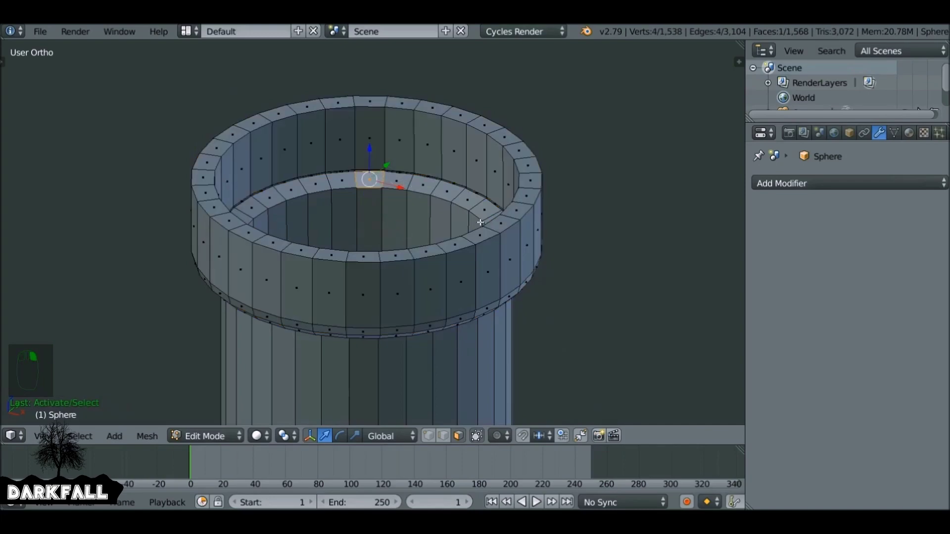
pyautogui.scroll(3, 404, 181)
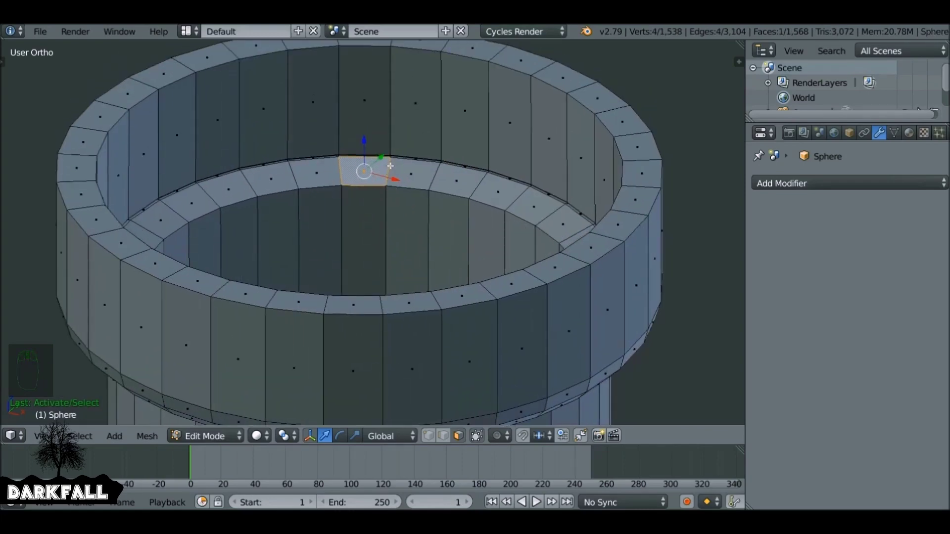
pyautogui.keyDown('alt'); pyautogui.rightClick(390, 166); pyautogui.keyUp('alt')
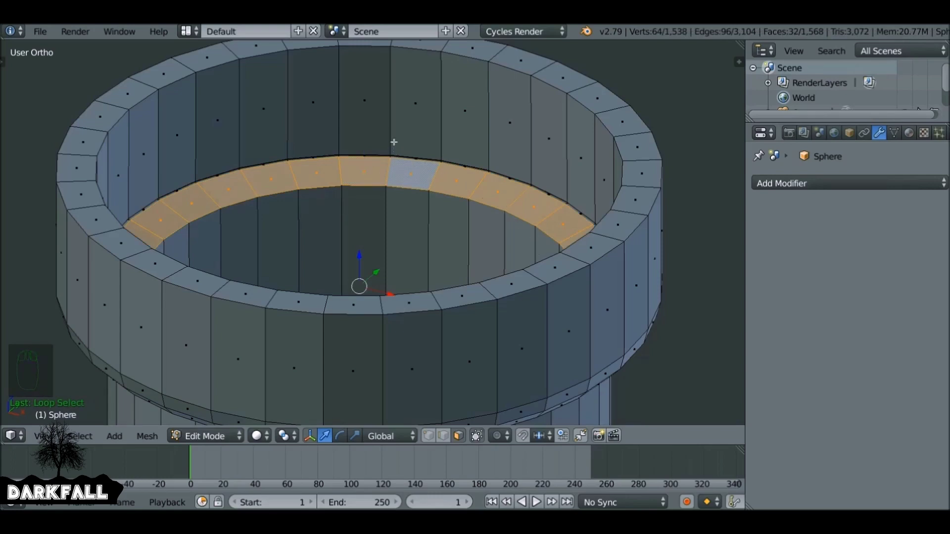
pyautogui.keyDown('alt'); pyautogui.keyDown('shift'); pyautogui.rightClick(392, 97); pyautogui.keyUp('shift'); pyautogui.keyUp('alt')
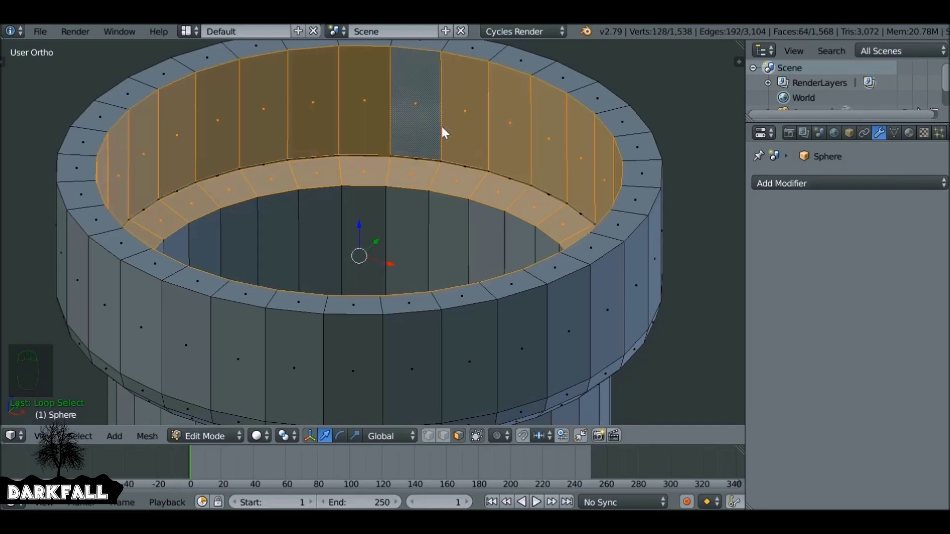
pyautogui.press('x')
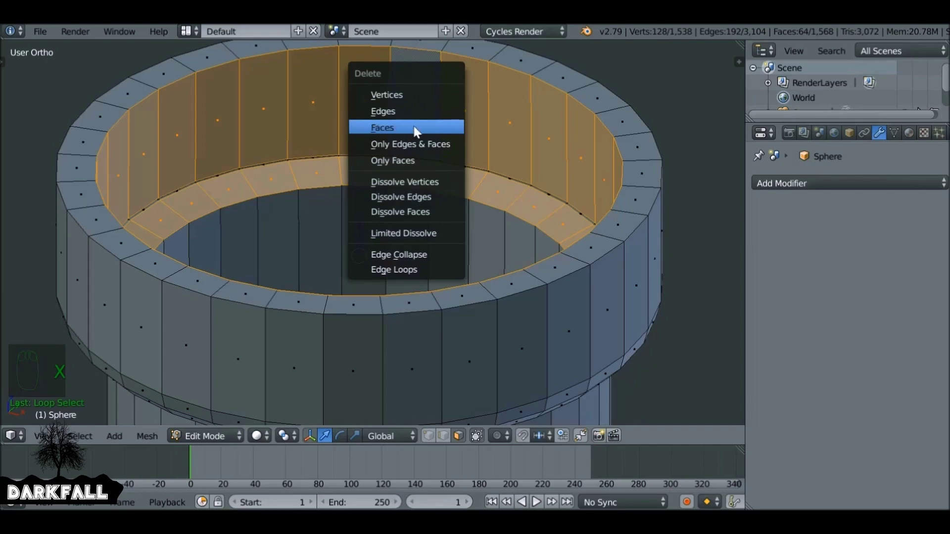
pyautogui.click(414, 129)
pyautogui.scroll(-1, 396, 164)
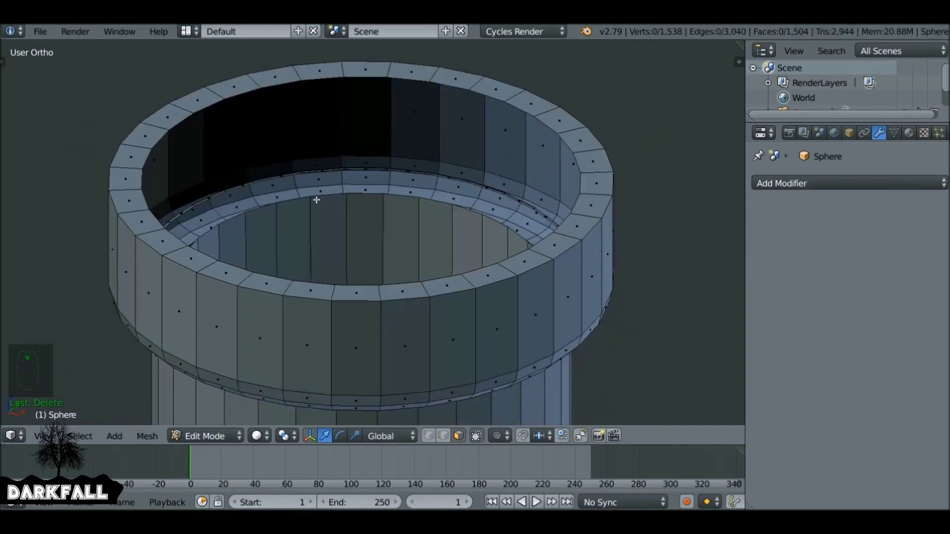
# Step: In edge selection, select the top edge loop of the neck's inner wall and raise it along Z inside the lip
pyautogui.click(442, 435)
pyautogui.scroll(6, 395, 199)
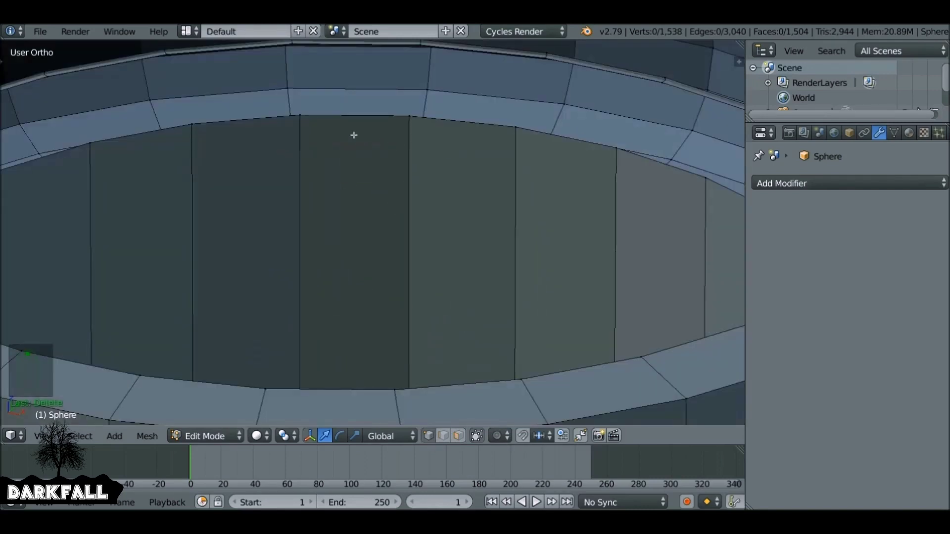
pyautogui.keyDown('alt'); pyautogui.rightClick(346, 114); pyautogui.keyUp('alt')
pyautogui.scroll(-7, 431, 111)
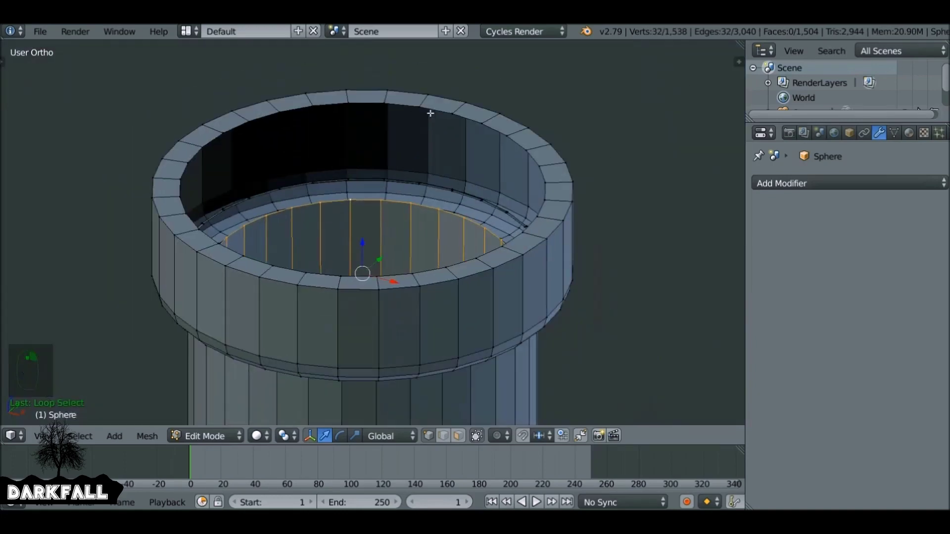
pyautogui.moveTo(365, 244); pyautogui.dragTo(361, 176)
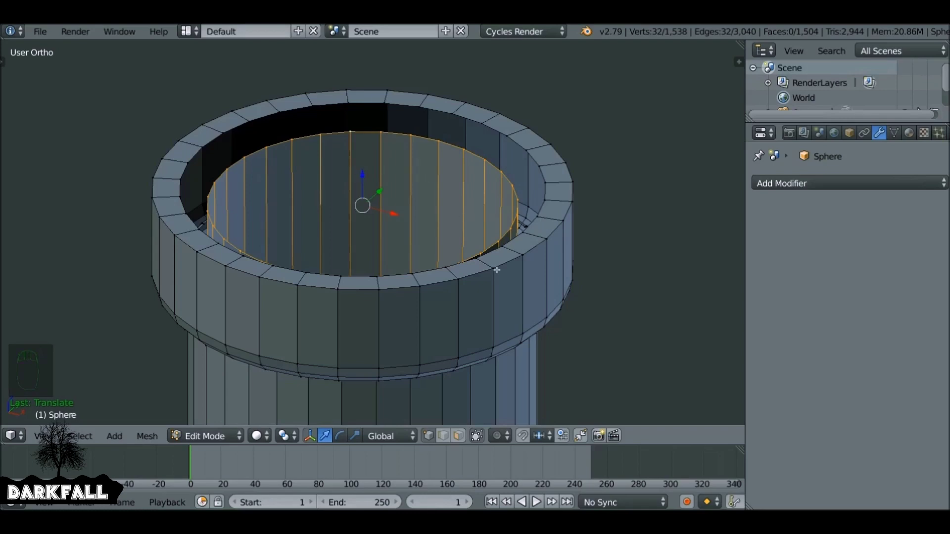
# Step: Enable vertex snapping and move the inner wall's edge loop along Z to the height of the lip's top rim
pyautogui.click(541, 435)
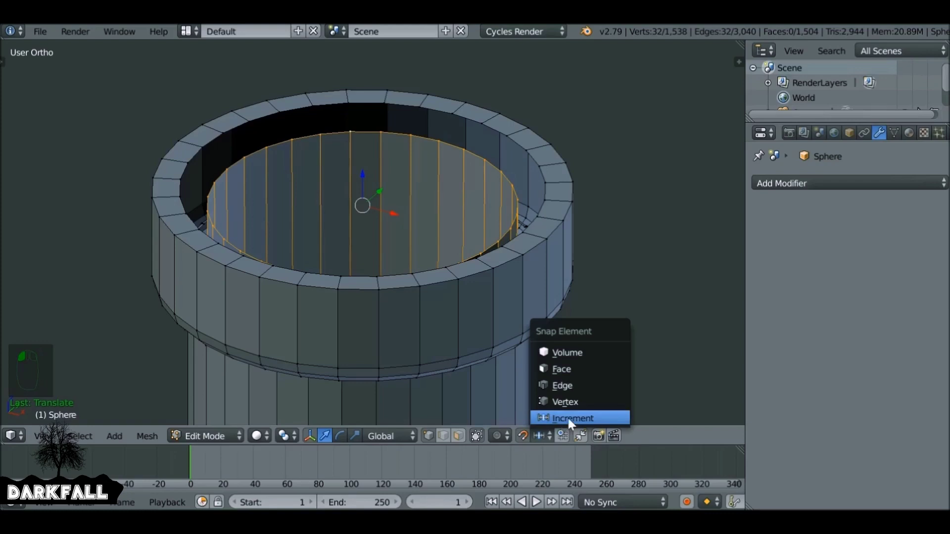
pyautogui.click(577, 401)
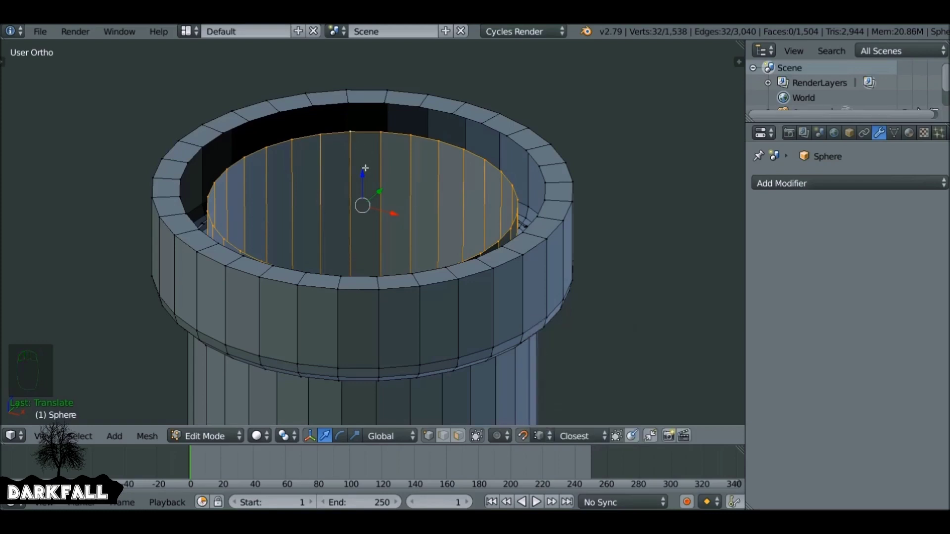
pyautogui.press('g')
pyautogui.press('z')
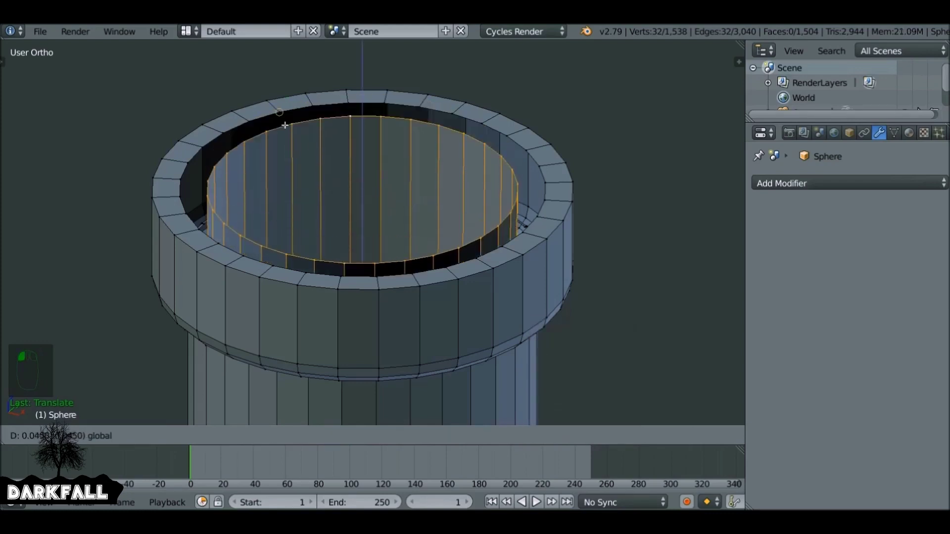
pyautogui.click(552, 192)
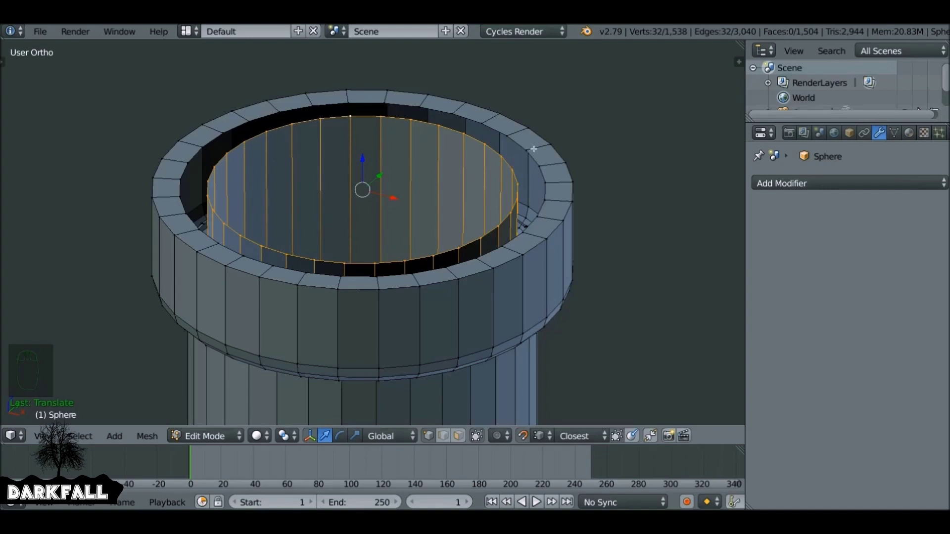
# Step: Add the inner edge loop of the lip's top rim to the selection and join both loops with Bridge Edge Loops
pyautogui.keyDown('alt'); pyautogui.keyDown('shift'); pyautogui.rightClick(541, 168); pyautogui.keyUp('shift'); pyautogui.keyUp('alt')
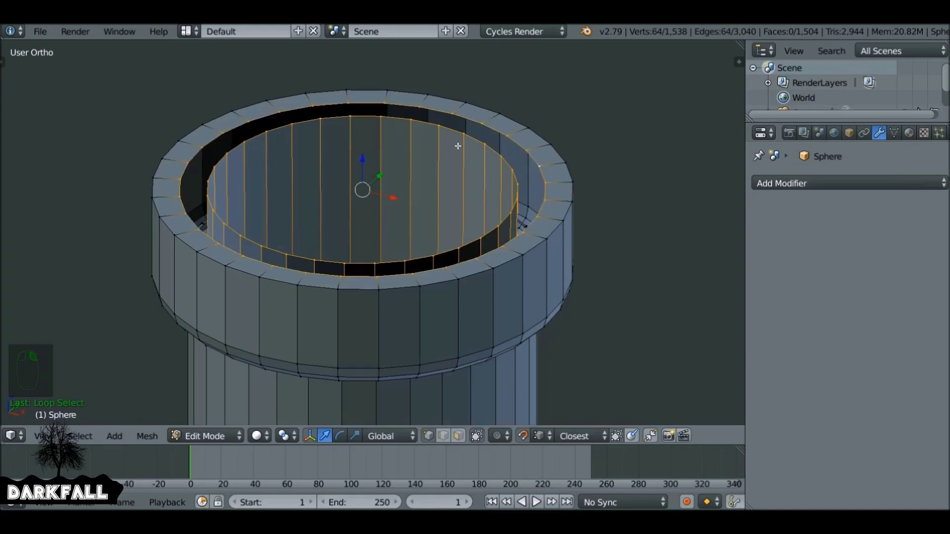
pyautogui.scroll(1, 458, 146)
pyautogui.keyDown('shift'); pyautogui.moveTo(418, 151); pyautogui.dragTo(422, 178, button='middle'); pyautogui.keyUp('shift')
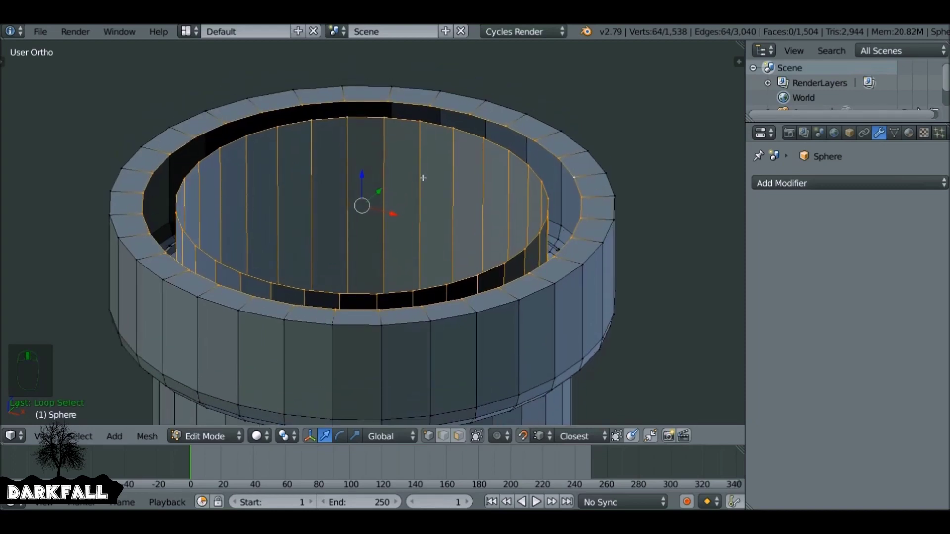
pyautogui.press('space')
pyautogui.write('Merg')
pyautogui.write('br')
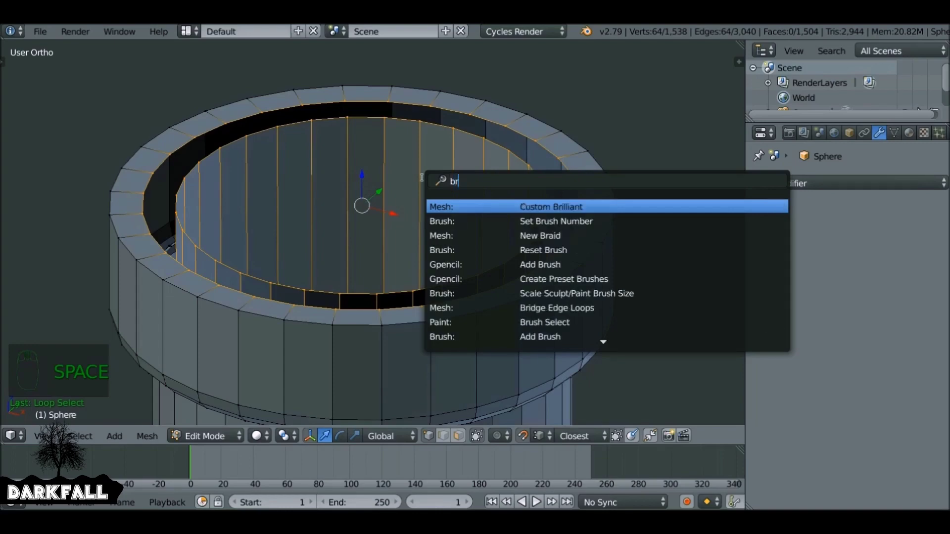
pyautogui.write('idge')
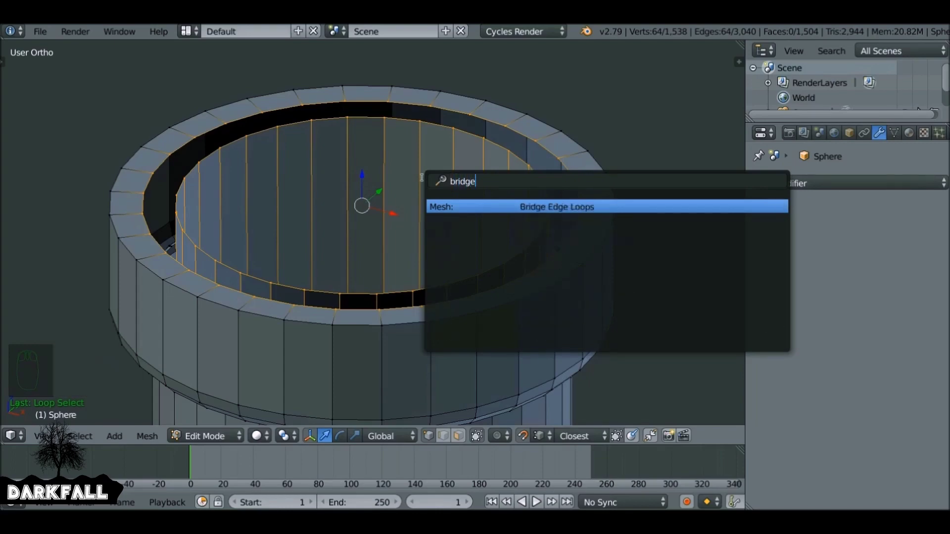
pyautogui.click(573, 206)
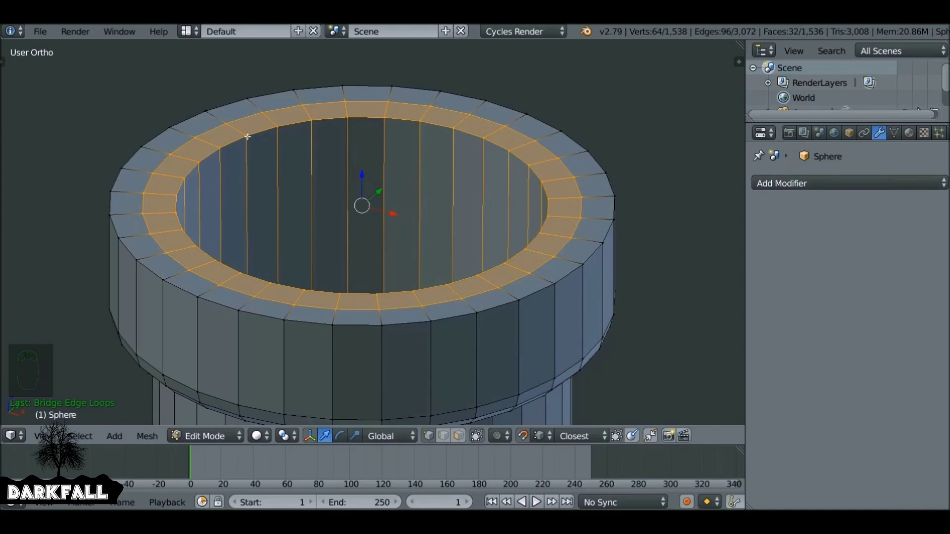
# Step: Select the outer edge loop of the lip's top rim and bevel it slightly with two segments
pyautogui.rightClick(225, 125)
pyautogui.scroll(-2, 285, 235)
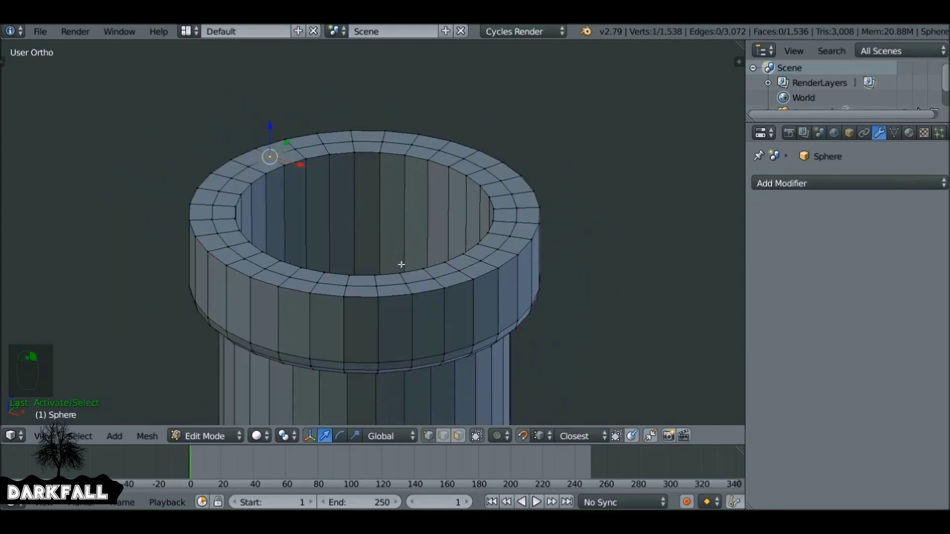
pyautogui.rightClick(209, 243)
pyautogui.keyDown('alt'); pyautogui.rightClick(210, 243); pyautogui.keyUp('alt')
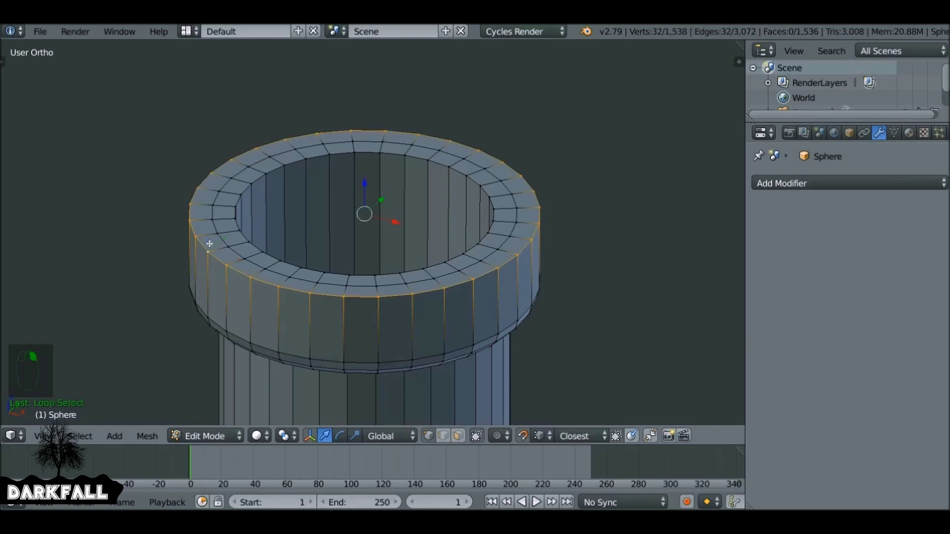
pyautogui.hotkey('ctrl', 'b')
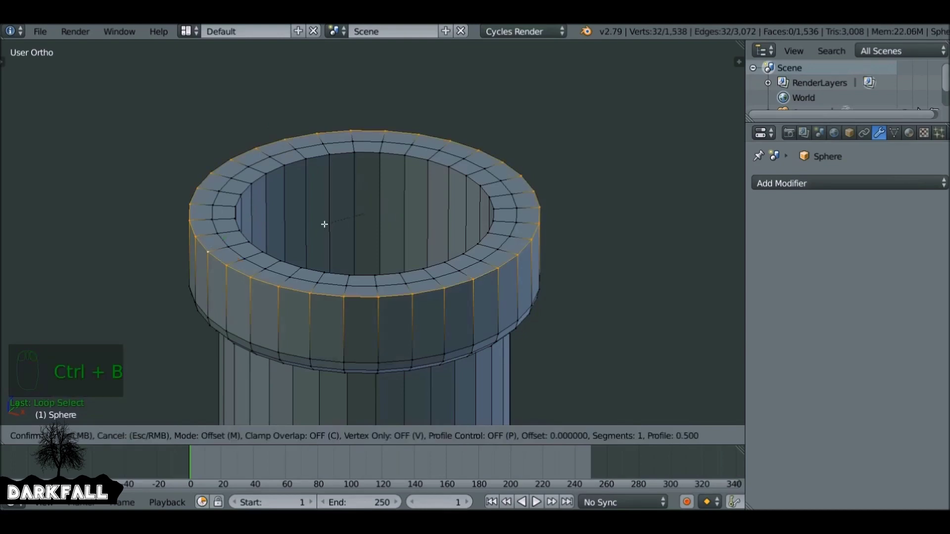
pyautogui.scroll(1, 313, 205)
pyautogui.click(312, 205)
# Step: Bevel the edge loop around the bottle opening, and bevel the lower resulting loop again with two segments
pyautogui.rightClick(250, 180)
pyautogui.keyDown('alt'); pyautogui.rightClick(250, 179); pyautogui.keyUp('alt')
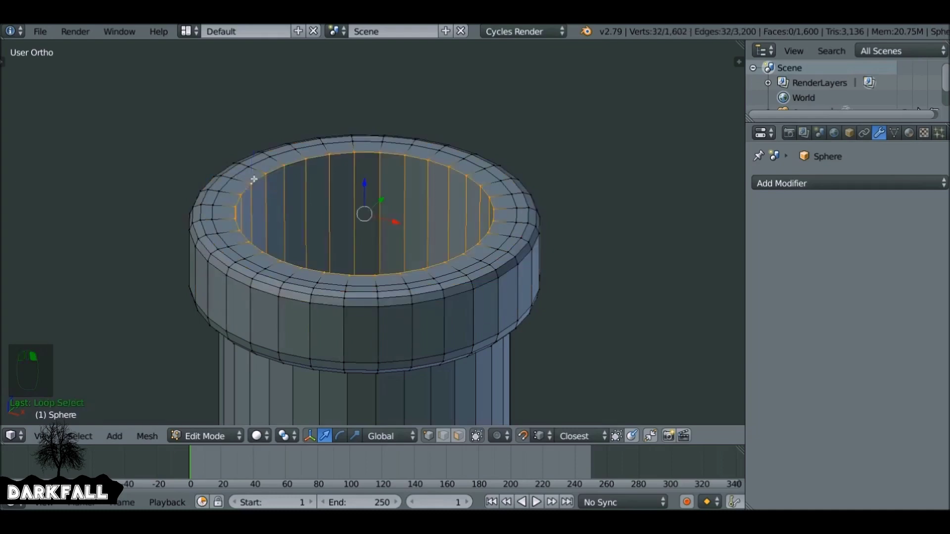
pyautogui.hotkey('ctrl', 'b')
pyautogui.press('Escape')
pyautogui.hotkey('ctrl', 'b')
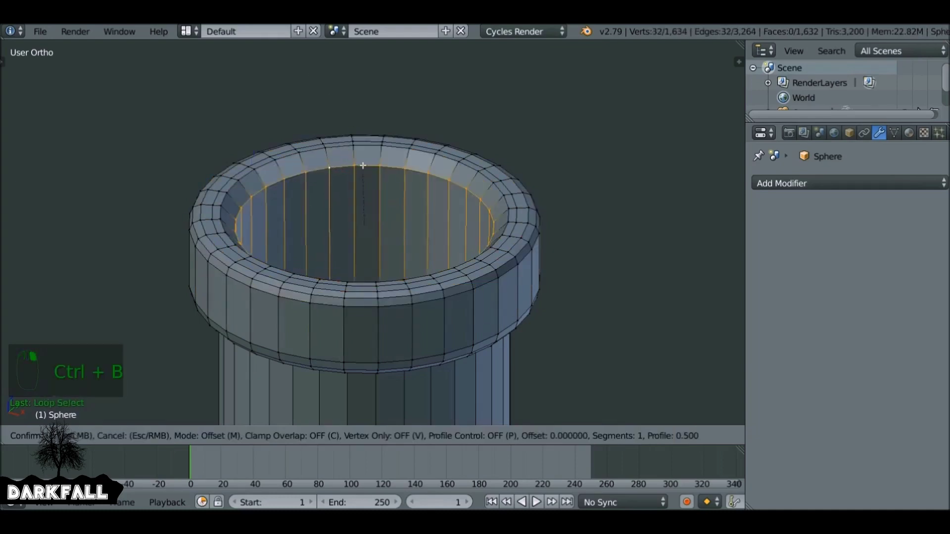
pyautogui.click(361, 195)
# Step: Return to object mode and set the whole bottle to smooth shading
pyautogui.press('Tab')
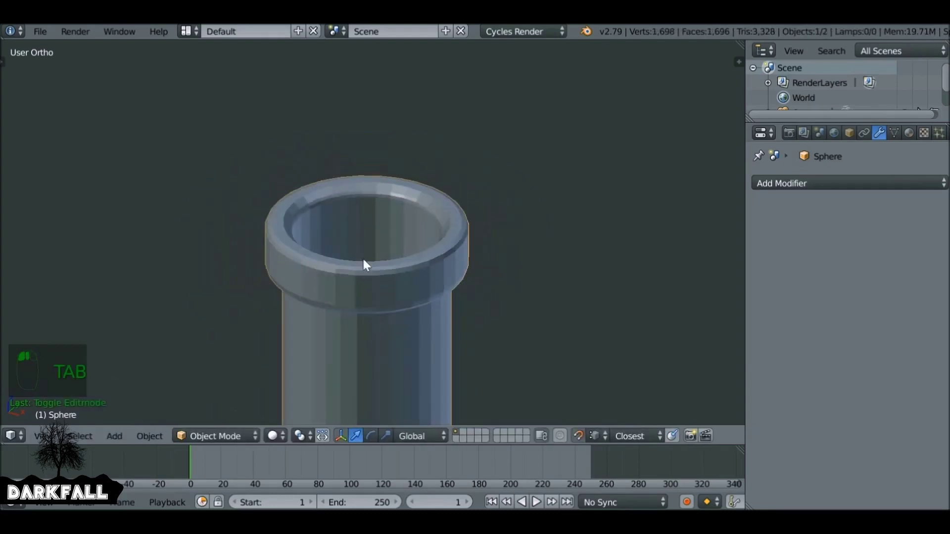
pyautogui.scroll(-6, 387, 247)
pyautogui.scroll(-4, 388, 246)
pyautogui.press('t')
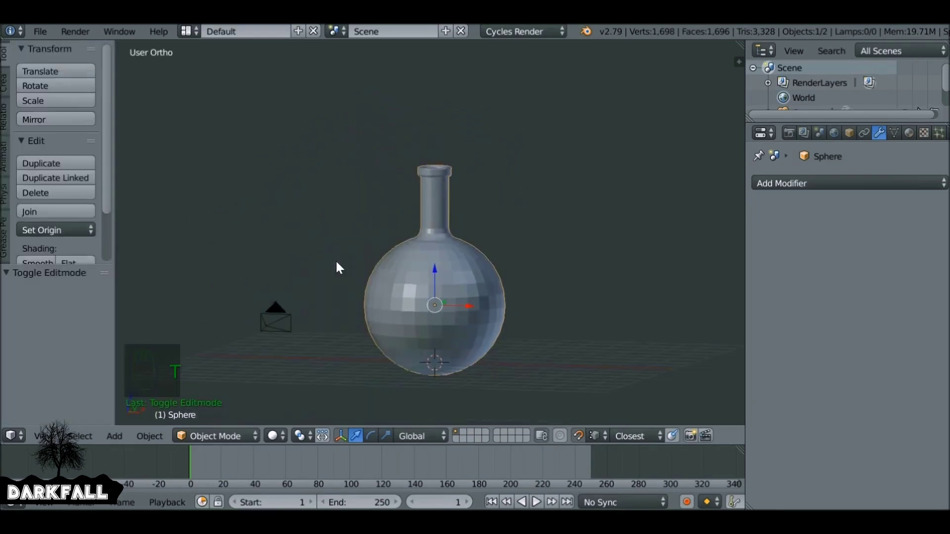
pyautogui.scroll(-3, 25, 217)
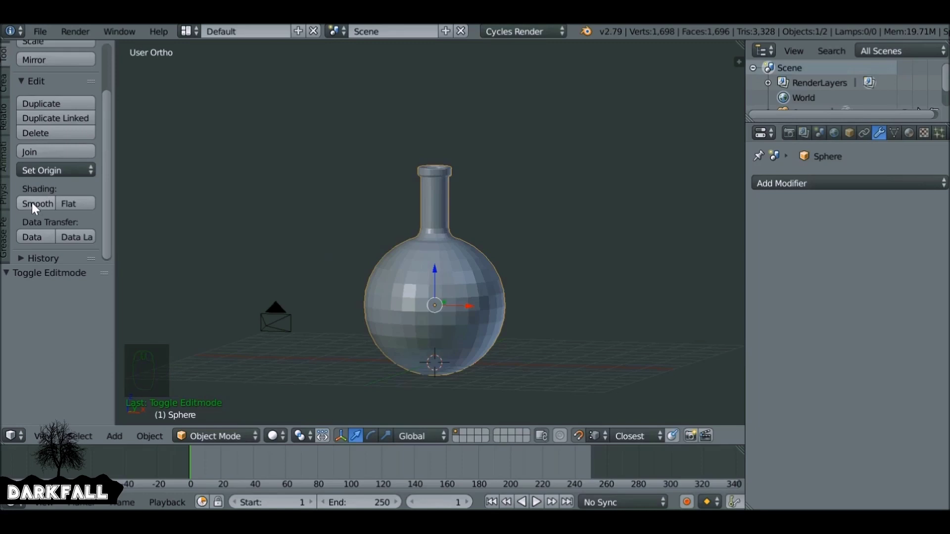
pyautogui.click(32, 203)
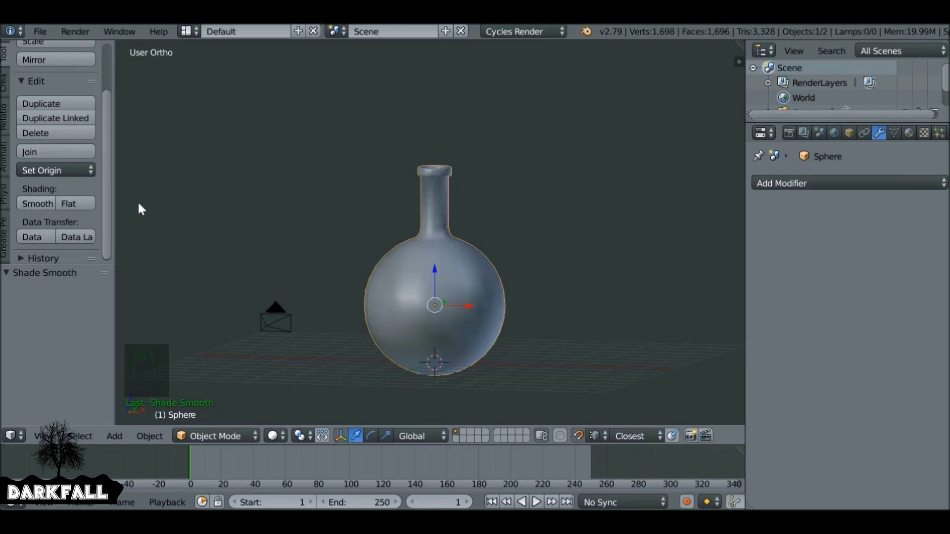
pyautogui.press('t')
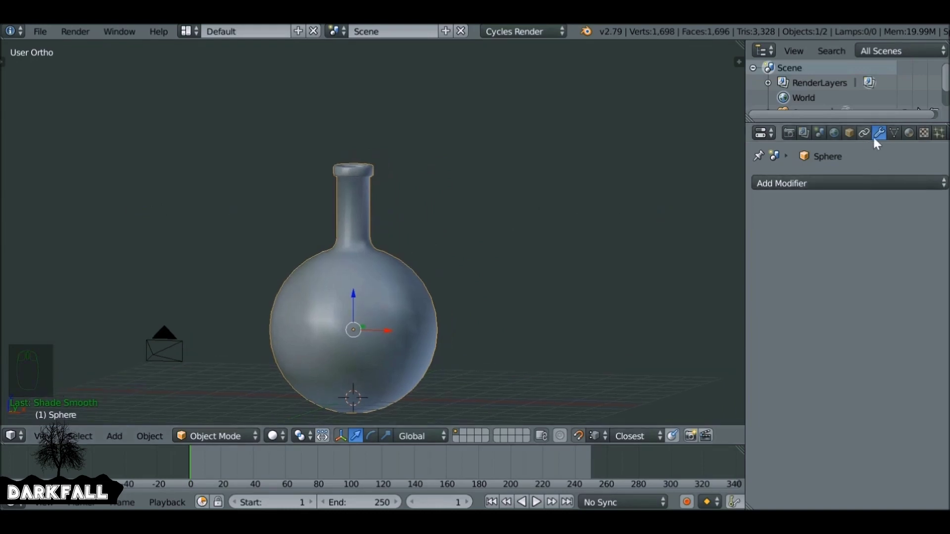
# Step: Add an Edge Split modifier with a split angle of 37° to the bottle and save the file
pyautogui.click(819, 183)
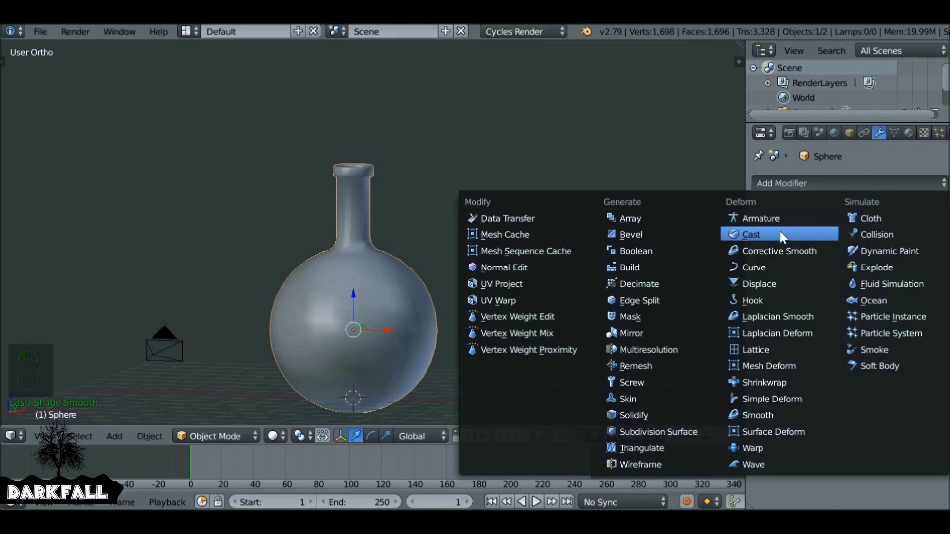
pyautogui.click(672, 301)
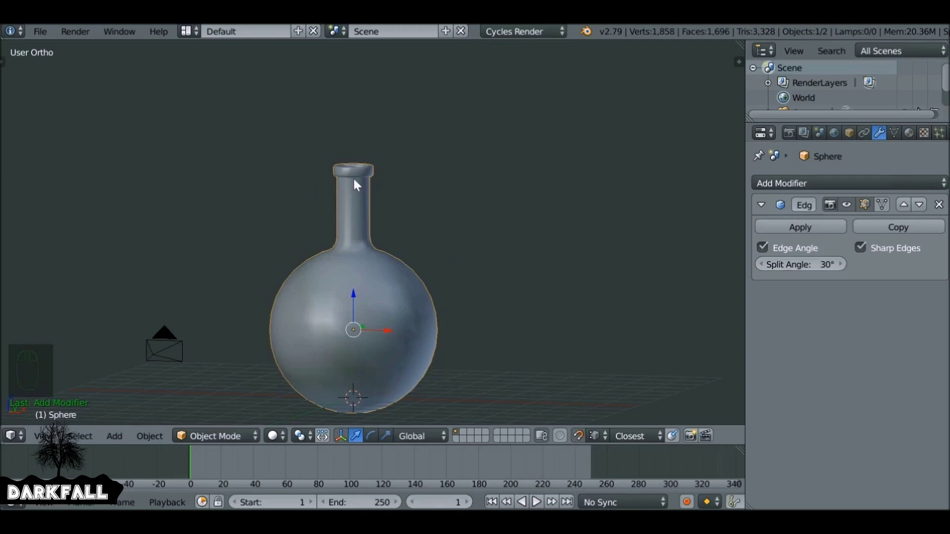
pyautogui.moveTo(808, 265)
pyautogui.mouseDown()
pyautogui.moveTo(831, 264)
pyautogui.moveTo(821, 264)
pyautogui.mouseUp()
pyautogui.hotkey('ctrl', 's')
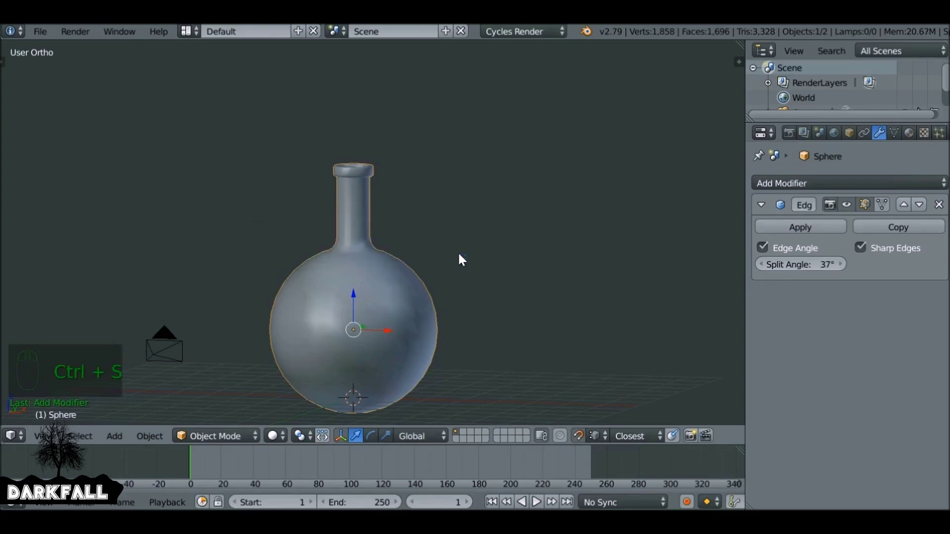
# Step: Enter edit mode on the bottle, turn off snapping, and select the centre vertex on the underside of the body
pyautogui.moveTo(447, 231); pyautogui.dragTo(429, 270, button='middle')
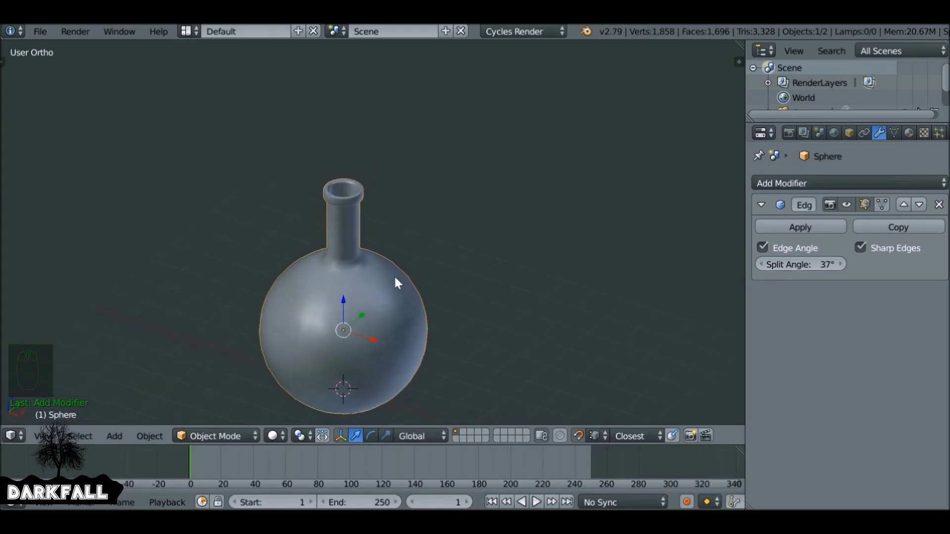
pyautogui.press('Tab')
pyautogui.moveTo(396, 277); pyautogui.dragTo(408, 240, button='middle')
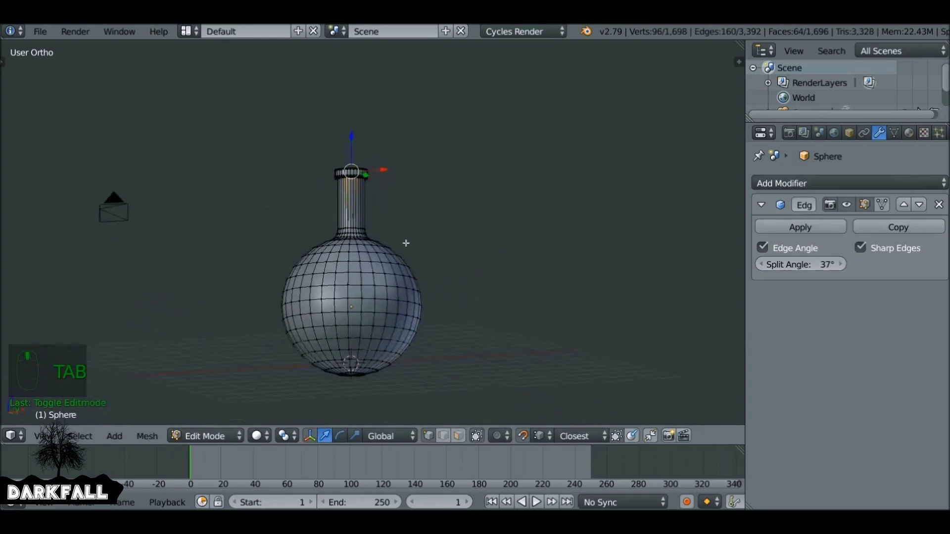
pyautogui.keyDown('ctrl'); pyautogui.scroll(-3, 411, 236); pyautogui.keyUp('ctrl')
pyautogui.scroll(2, 413, 227)
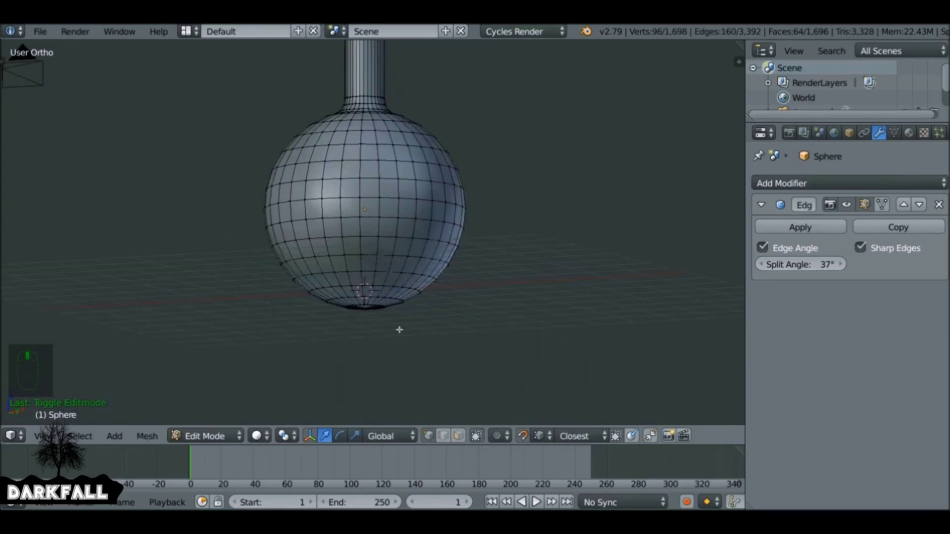
pyautogui.click(527, 436)
pyautogui.scroll(4, 365, 333)
pyautogui.moveTo(364, 333); pyautogui.dragTo(367, 302, button='middle')
pyautogui.rightClick(367, 300)
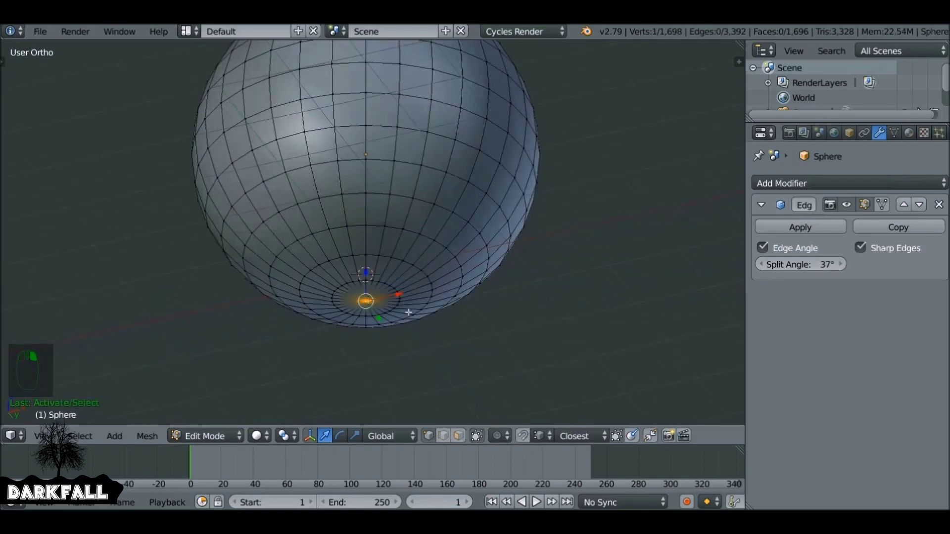
# Step: Raise the bottom centre vertex about 0.42 along Z with smooth proportional editing at size 2.14 to flatten the base
pyautogui.press('o')
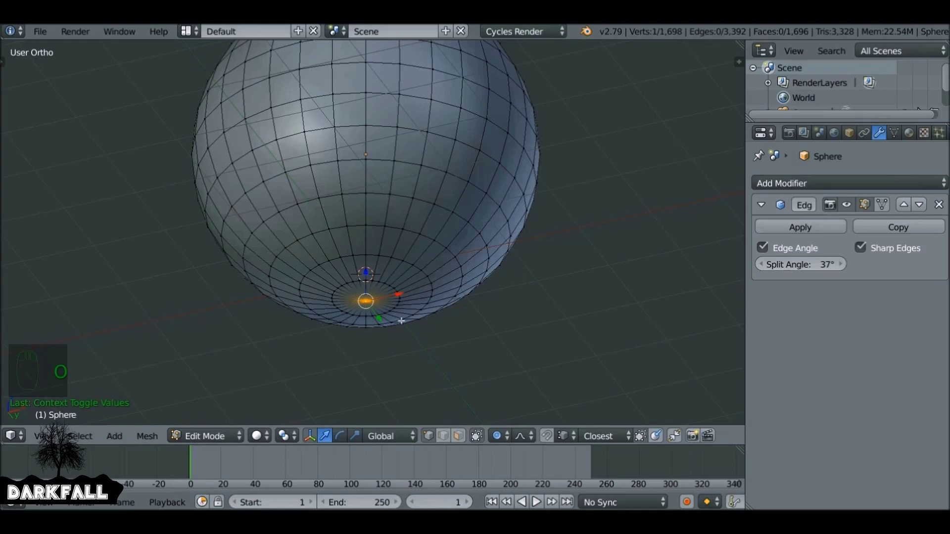
pyautogui.moveTo(437, 297); pyautogui.dragTo(364, 296, button='middle')
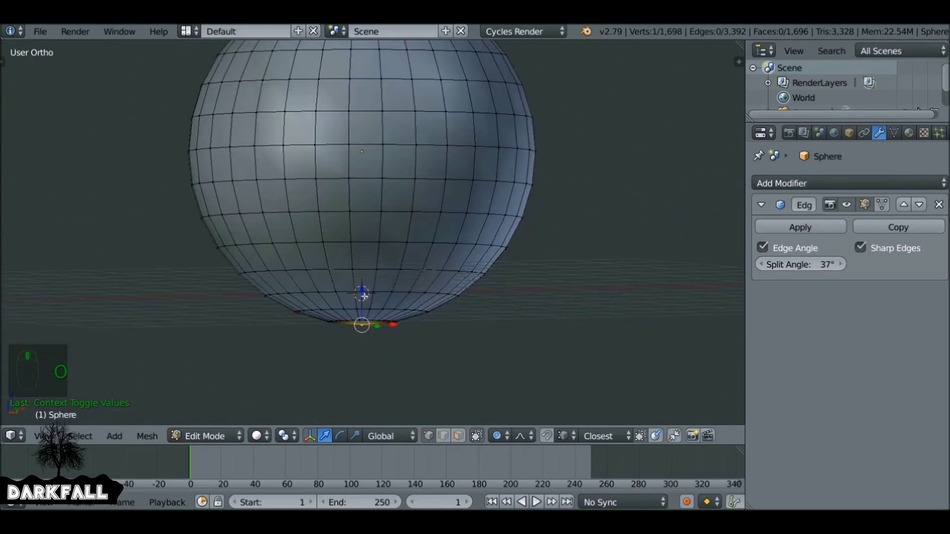
pyautogui.press('g')
pyautogui.press('z')
pyautogui.scroll(-2, 369, 277)
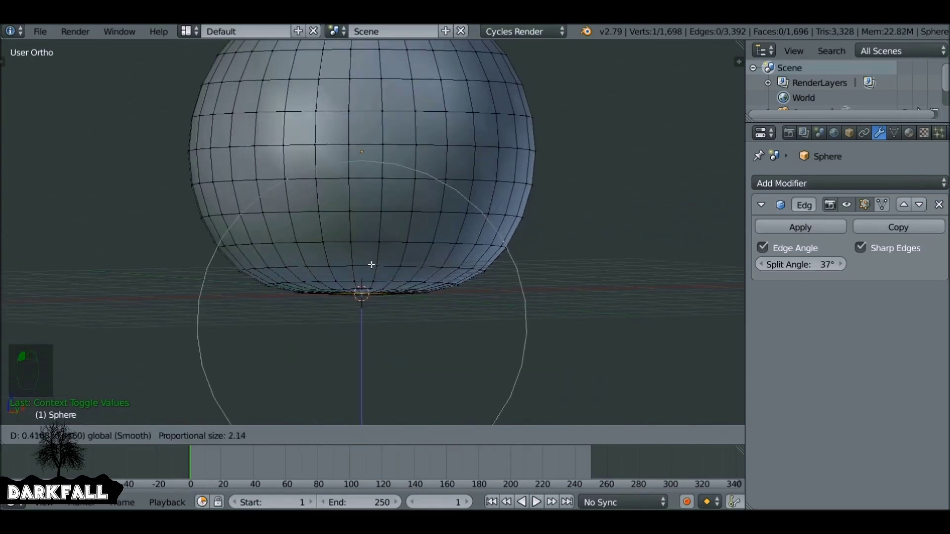
pyautogui.click(371, 264)
pyautogui.moveTo(371, 264); pyautogui.dragTo(368, 278, button='middle')
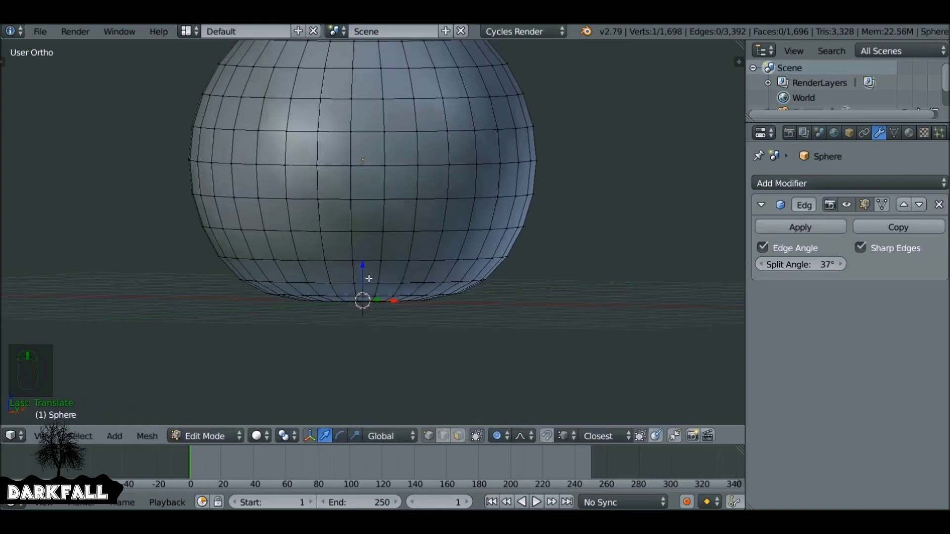
# Step: Nudge the bottom centre vertex slightly further up along Z and return to object mode
pyautogui.press('g')
pyautogui.press('z')
pyautogui.click(388, 266)
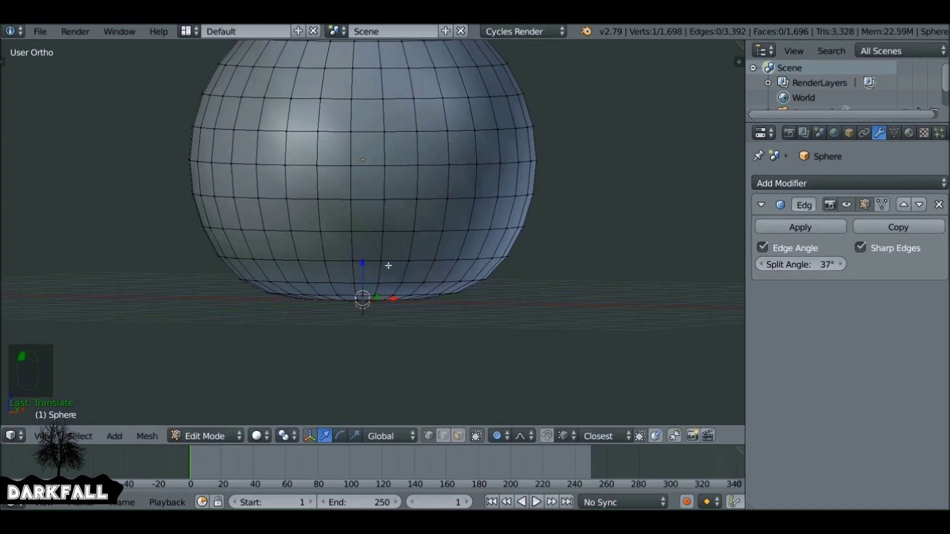
pyautogui.scroll(-2, 462, 265)
pyautogui.press('Tab')
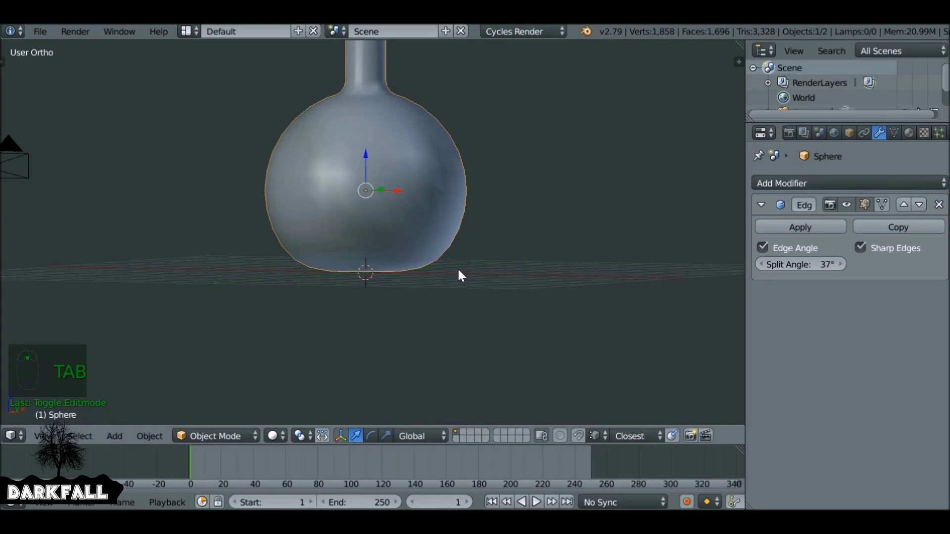
# Step: Save the file, and enter edit mode on the bottle with the centre vertex on its underside selected
pyautogui.keyDown('shift'); pyautogui.scroll(2, 463, 260); pyautogui.keyUp('shift')
pyautogui.hotkey('ctrl', 's')
pyautogui.moveTo(470, 259); pyautogui.dragTo(377, 194, button='middle')
pyautogui.press('Tab')
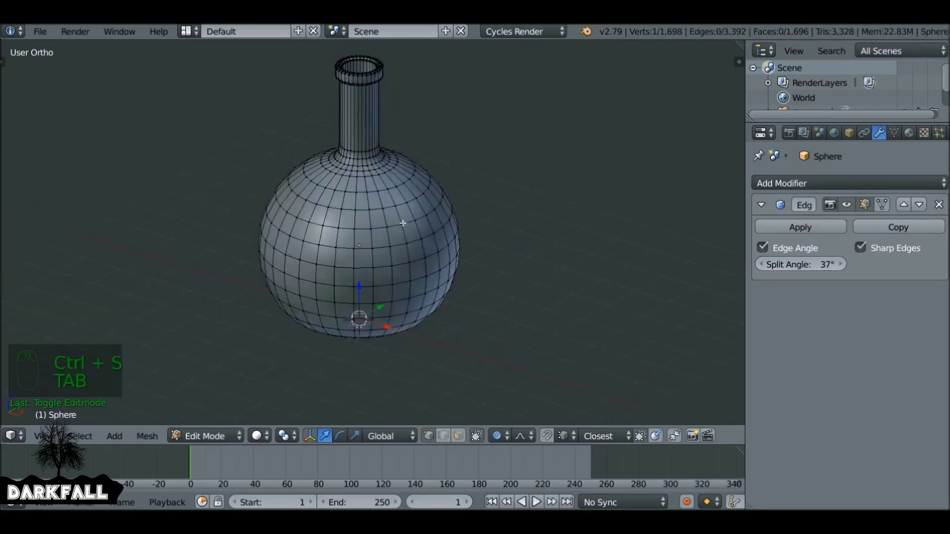
pyautogui.moveTo(403, 244); pyautogui.dragTo(366, 246, button='middle')
pyautogui.rightClick(361, 246)
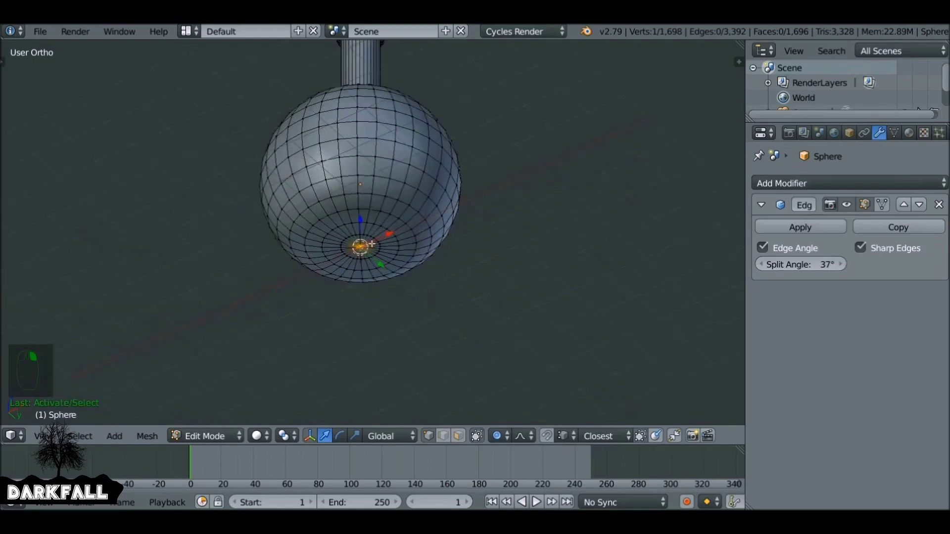
pyautogui.scroll(5, 361, 247)
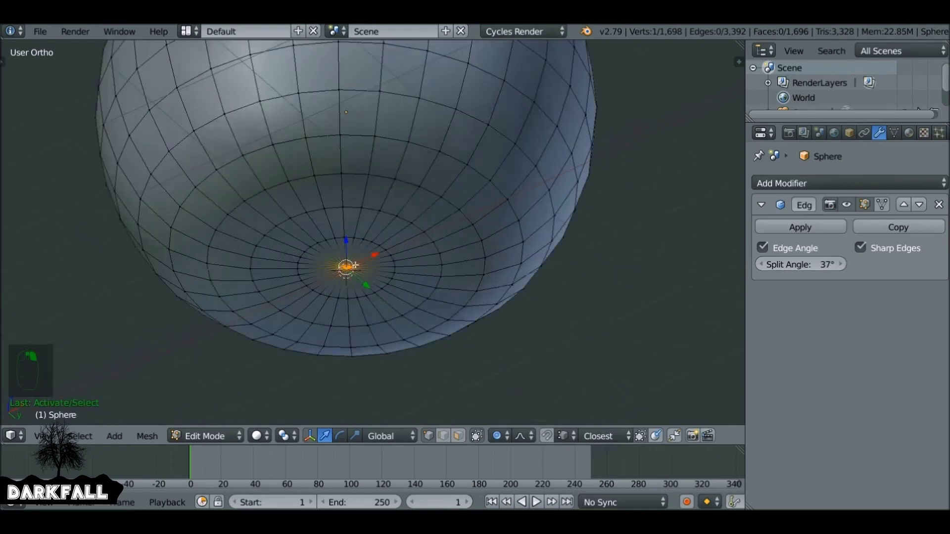
pyautogui.scroll(-5, 391, 259)
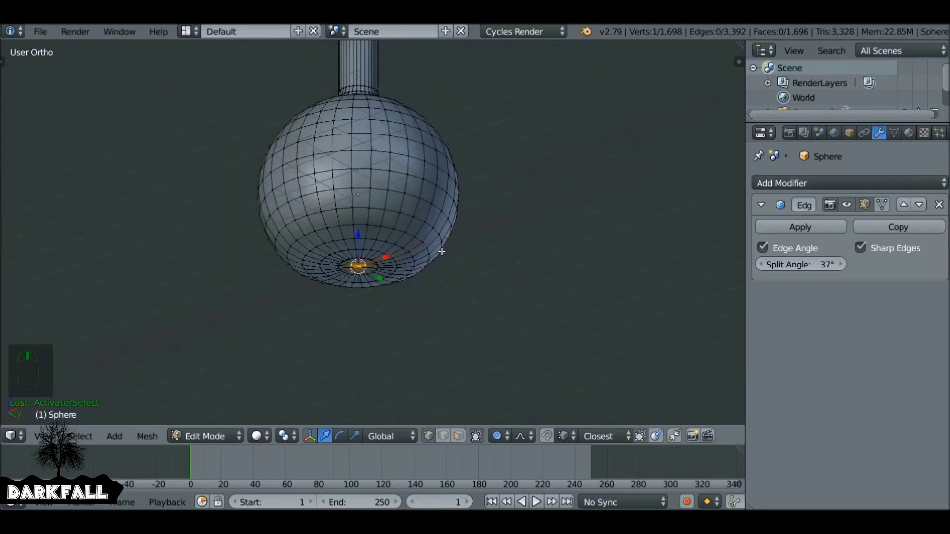
# Step: Grow the selection from the bottom vertex over the whole outer surface up to the lip and hide it
pyautogui.press('ctrl+KP_Add')
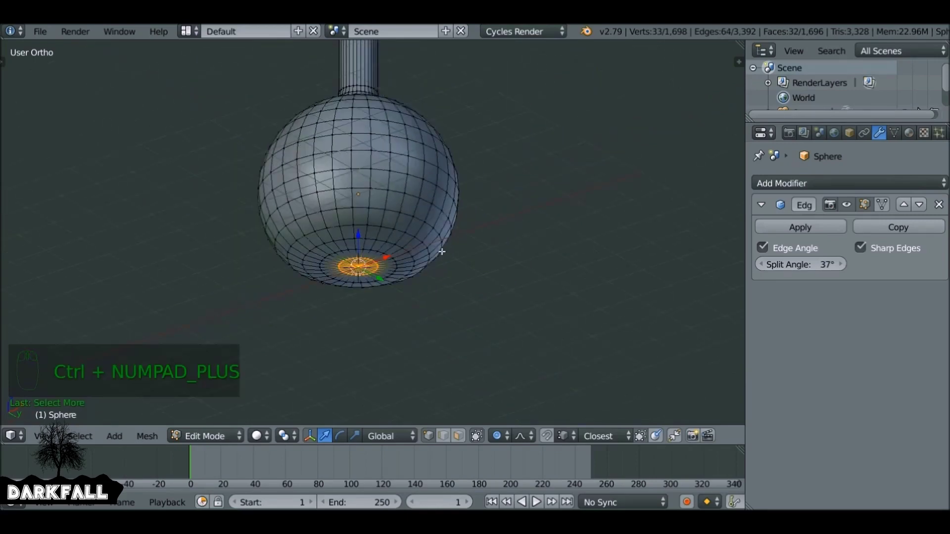
pyautogui.press('ctrl+KP_Add')
pyautogui.press('ctrl+KP_Add')
pyautogui.press('ctrl+KP_Add')
pyautogui.press('ctrl+KP_Add')
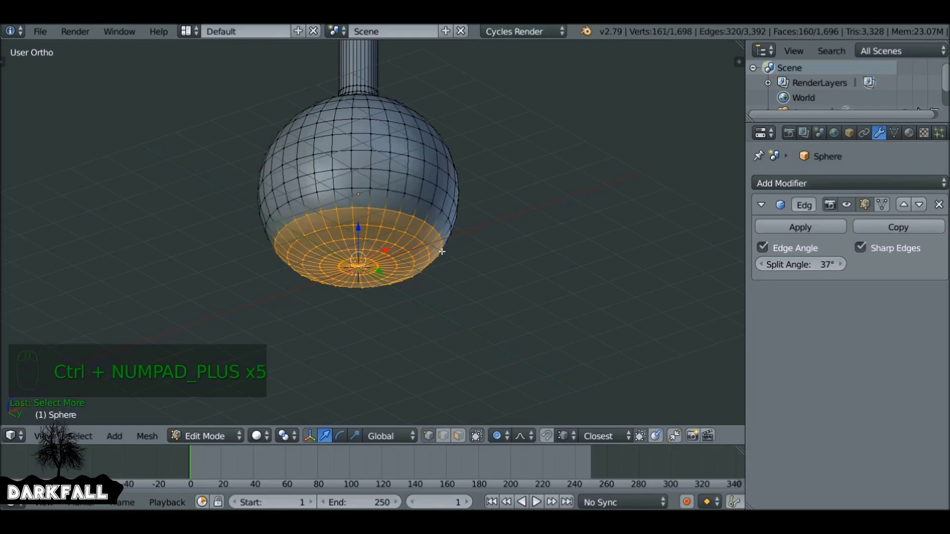
pyautogui.press('ctrl+KP_Add')
pyautogui.press('ctrl+KP_Add')
pyautogui.press('ctrl+KP_Add')
pyautogui.press('ctrl+KP_Add')
pyautogui.press('ctrl+KP_Add')
pyautogui.press('ctrl+KP_Add')
pyautogui.press('ctrl+KP_Add')
pyautogui.press('ctrl+KP_Add')
pyautogui.press('ctrl+KP_Add')
pyautogui.press('ctrl+KP_Add')
pyautogui.press('ctrl+KP_Add')
pyautogui.press('ctrl+KP_Add')
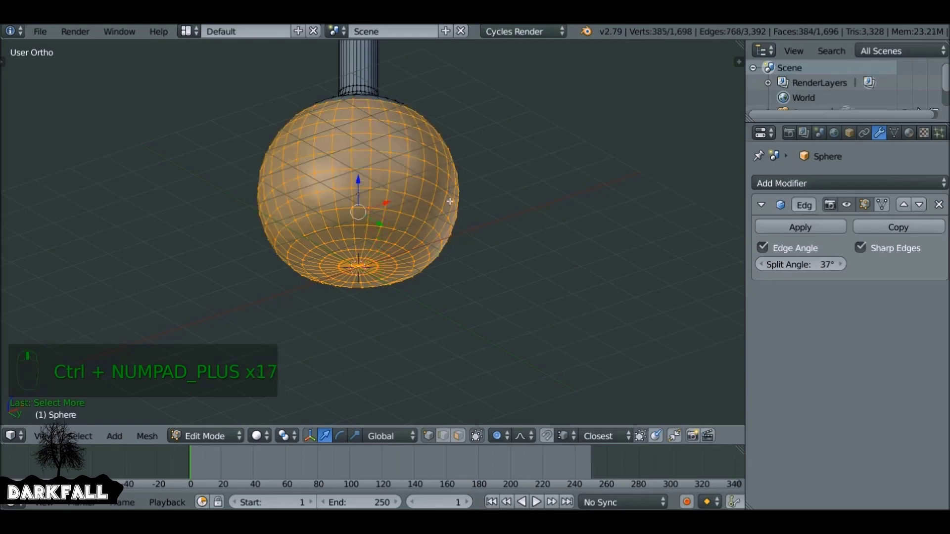
pyautogui.moveTo(450, 201); pyautogui.dragTo(449, 248, button='middle')
pyautogui.scroll(-2, 449, 248)
pyautogui.press('ctrl+KP_Add')
pyautogui.press('ctrl+KP_Add')
pyautogui.press('ctrl+KP_Add')
pyautogui.press('ctrl+KP_Add')
pyautogui.press('ctrl+KP_Add')
pyautogui.press('ctrl+KP_Add')
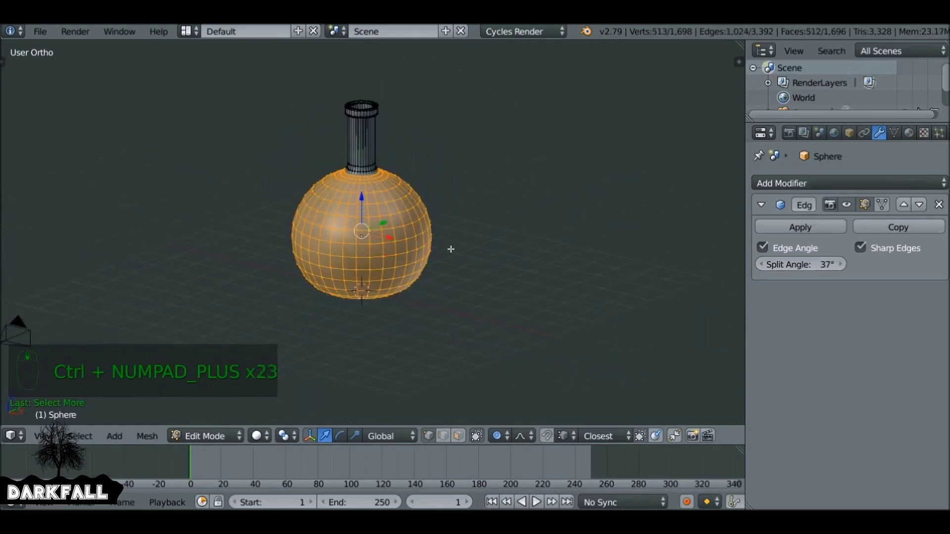
pyautogui.press('ctrl+KP_Add')
pyautogui.press('ctrl+KP_Add')
pyautogui.press('ctrl+KP_Add')
pyautogui.press('ctrl+KP_Add')
pyautogui.press('ctrl+KP_Add')
pyautogui.press('ctrl+KP_Add')
pyautogui.press('ctrl+KP_Add')
pyautogui.press('ctrl+KP_Add')
pyautogui.press('ctrl+KP_Add')
pyautogui.press('ctrl+KP_Add')
pyautogui.press('ctrl+KP_Add')
pyautogui.press('ctrl+KP_Add')
pyautogui.press('ctrl+KP_Add')
pyautogui.press('ctrl+KP_Add')
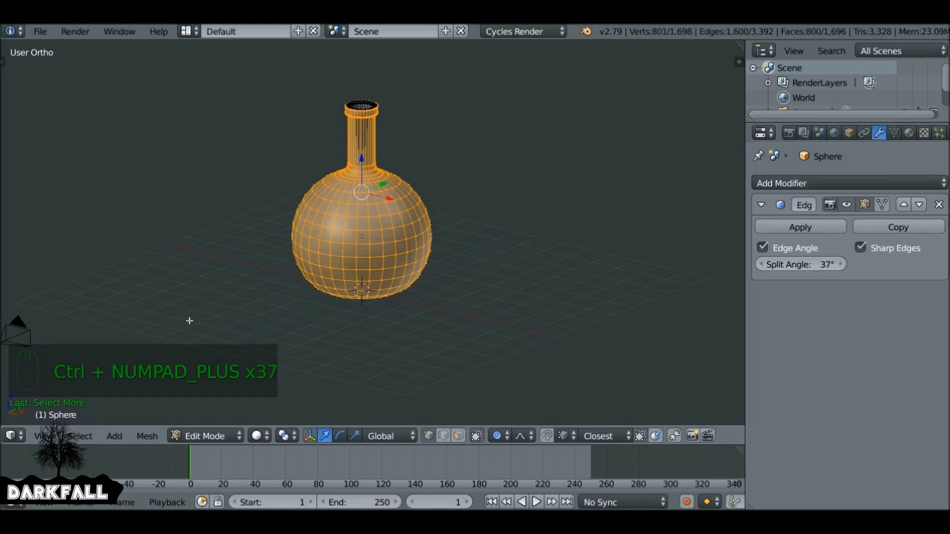
pyautogui.press('h')
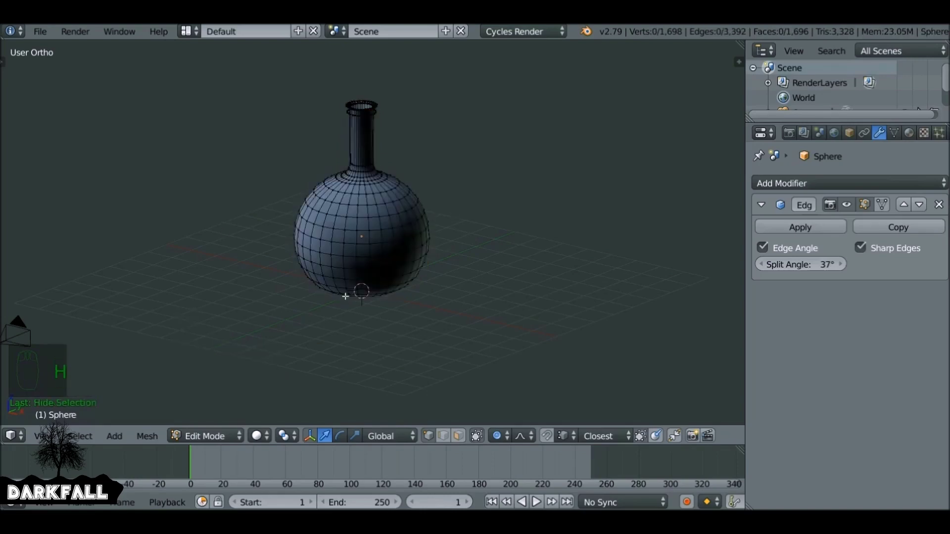
# Step: Select the centre vertex at the bottom of the bottle's exposed inner shell
pyautogui.press('Tab')
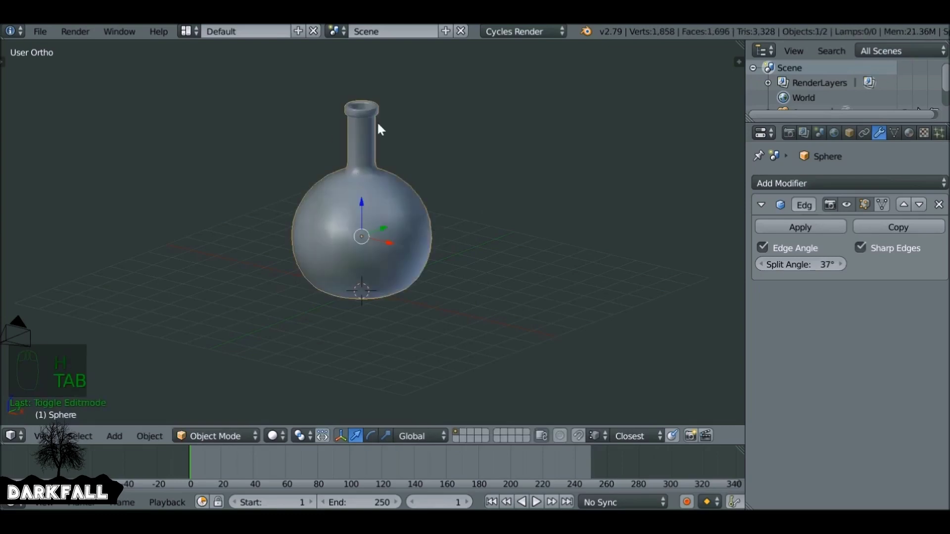
pyautogui.press('Tab')
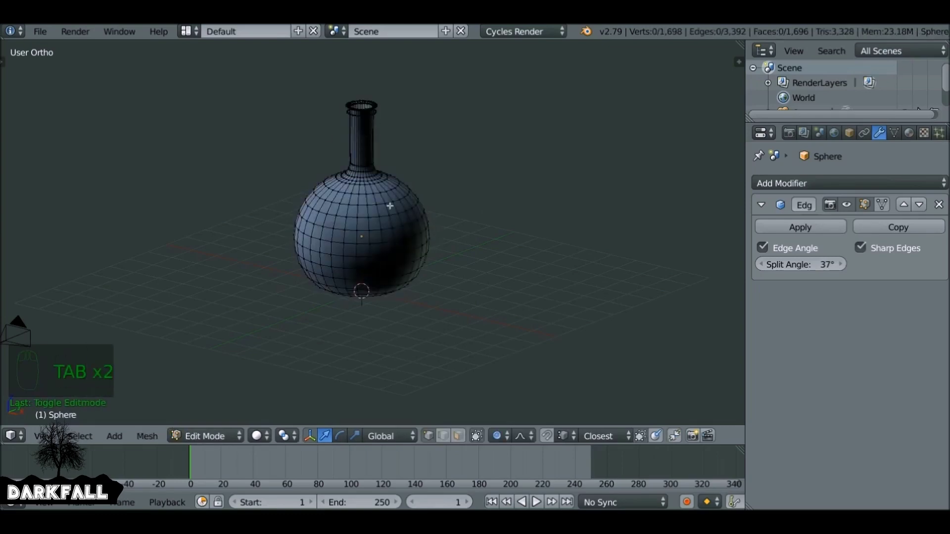
pyautogui.scroll(3, 404, 192)
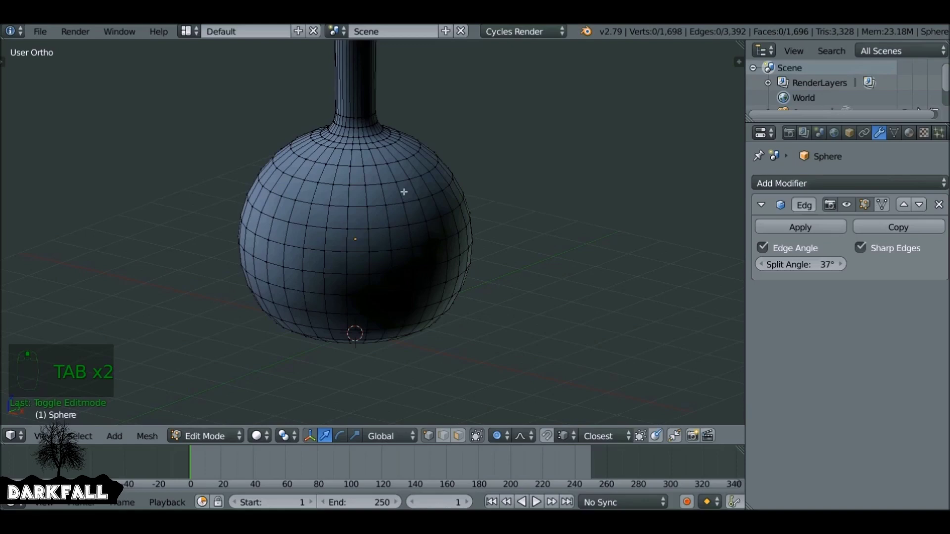
pyautogui.moveTo(404, 239); pyautogui.dragTo(400, 170, button='middle')
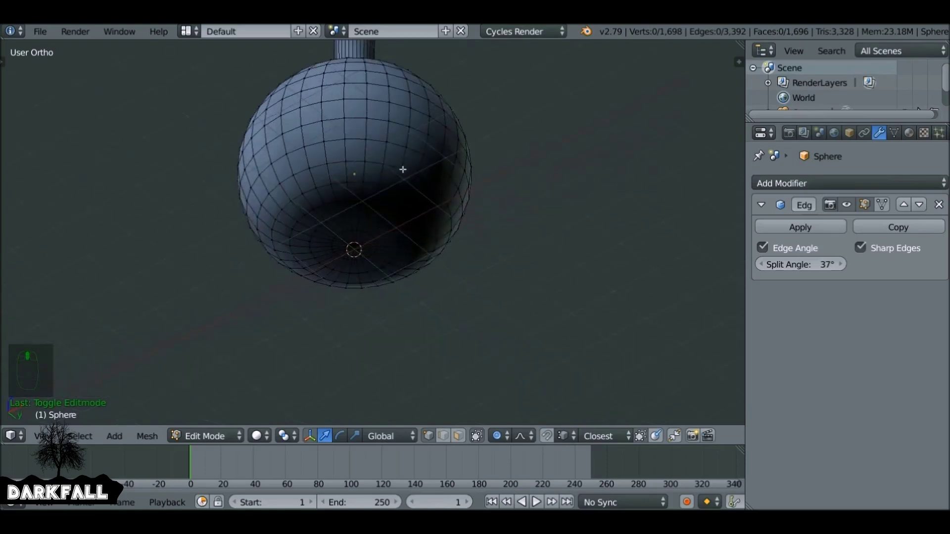
pyautogui.rightClick(355, 248)
# Step: Grow the selection from the inner bottom vertex up to the shoulder of the round body, as the liquid's fill level
pyautogui.moveTo(354, 245); pyautogui.dragTo(436, 239, button='middle')
pyautogui.press('ctrl+KP_Add')
pyautogui.press('ctrl+KP_Add')
pyautogui.press('ctrl+KP_Add')
pyautogui.press('ctrl+KP_Add')
pyautogui.press('ctrl+KP_Add')
pyautogui.press('ctrl+KP_Add')
pyautogui.press('ctrl+KP_Add')
pyautogui.press('ctrl+KP_Add')
pyautogui.press('ctrl+KP_Add')
pyautogui.press('ctrl+KP_Add')
pyautogui.press('ctrl+KP_Add')
pyautogui.press('ctrl+KP_Add')
pyautogui.press('ctrl+KP_Add')
pyautogui.press('ctrl+KP_Add')
pyautogui.press('ctrl+KP_Add')
pyautogui.press('ctrl+KP_Add')
pyautogui.press('ctrl+KP_Add')
pyautogui.press('ctrl+KP_Add')
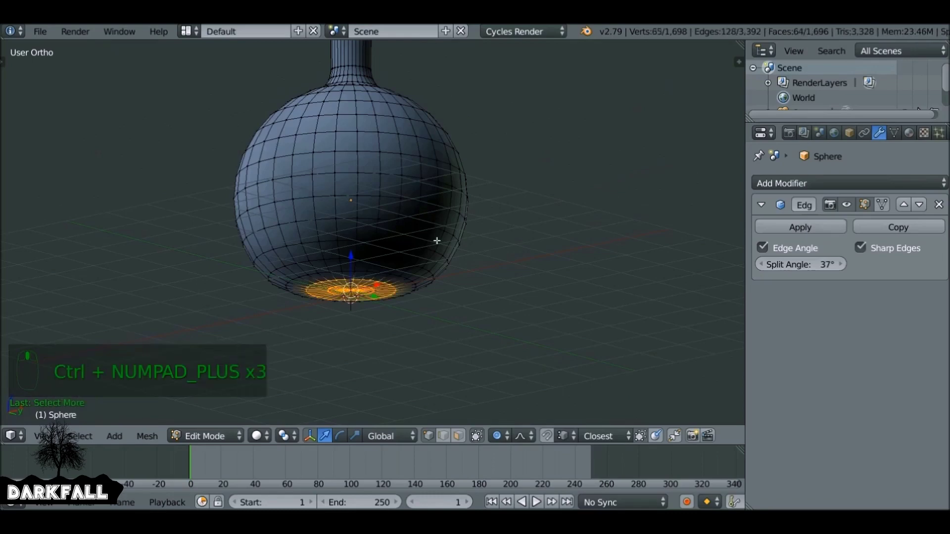
pyautogui.scroll(-3, 437, 240)
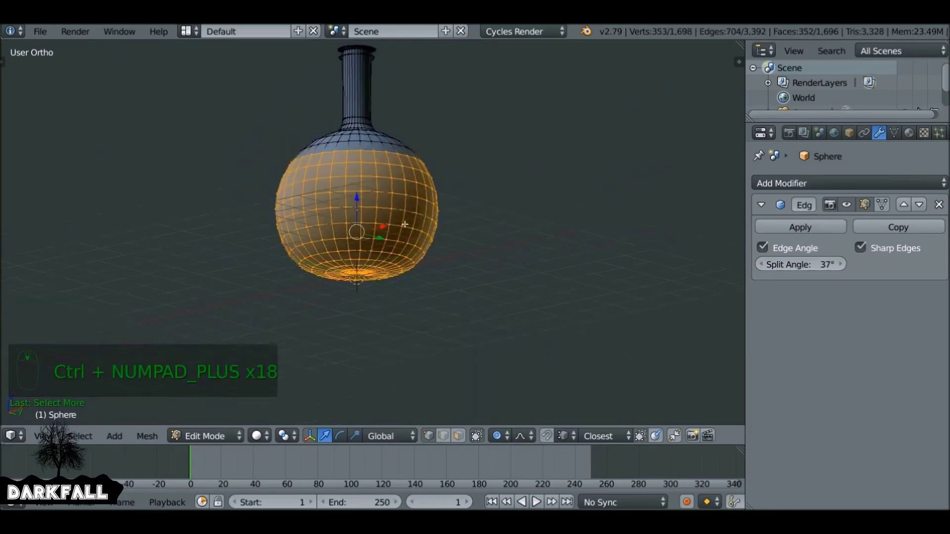
pyautogui.moveTo(397, 202); pyautogui.dragTo(384, 187, button='middle')
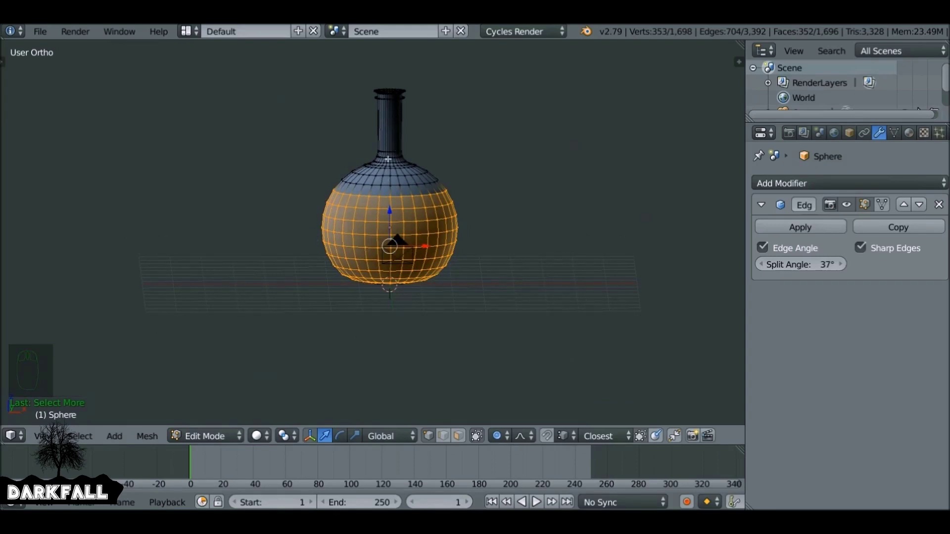
pyautogui.moveTo(425, 205); pyautogui.dragTo(398, 213, button='middle')
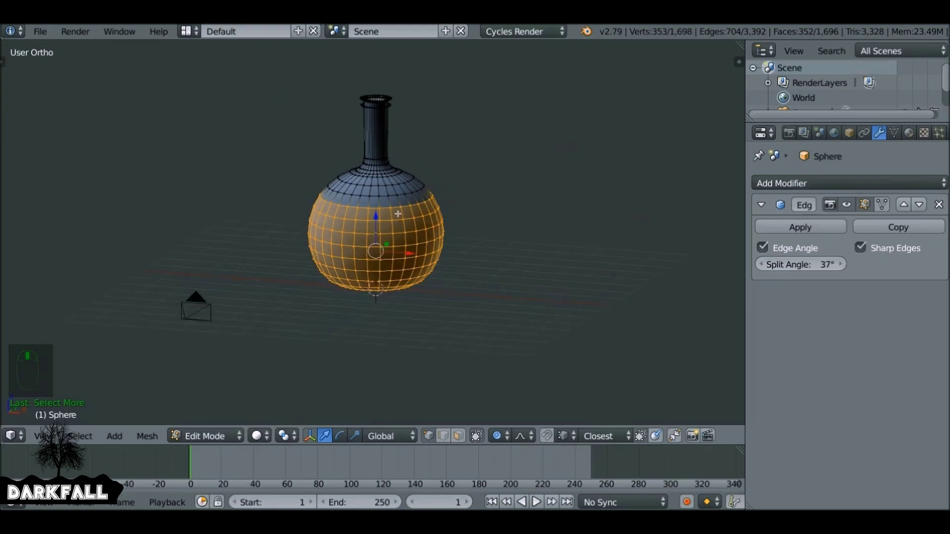
pyautogui.scroll(2, 398, 213)
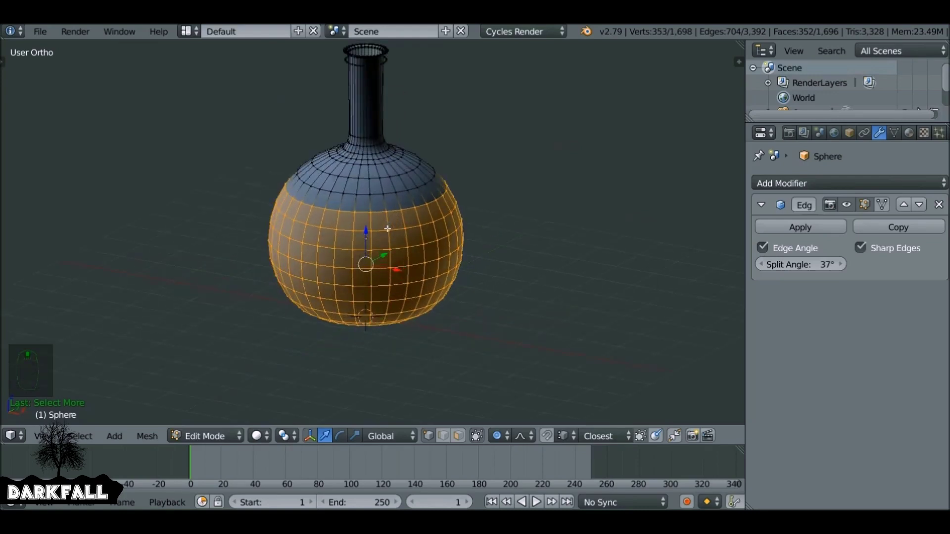
# Step: Duplicate the selected inner faces in place and separate them into their own object
pyautogui.hotkey('shift', 'd')
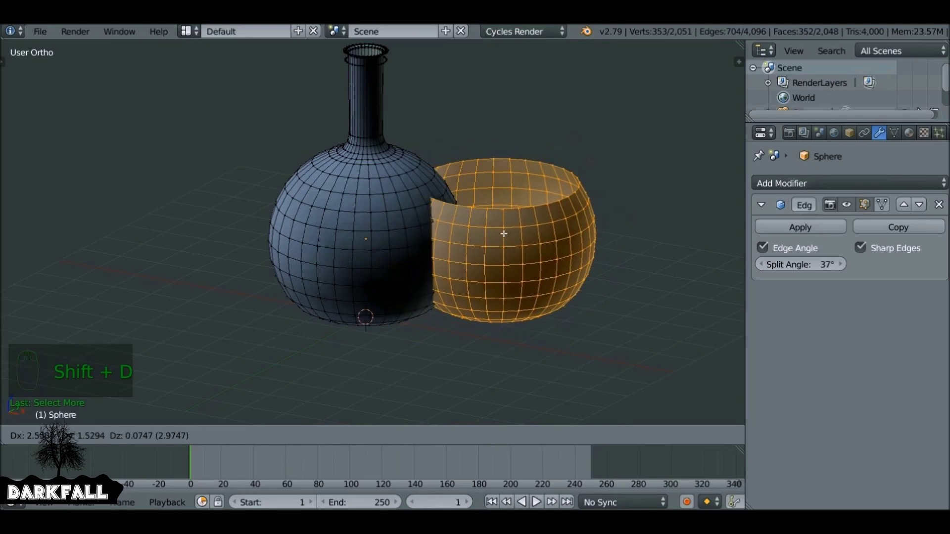
pyautogui.rightClick(504, 233)
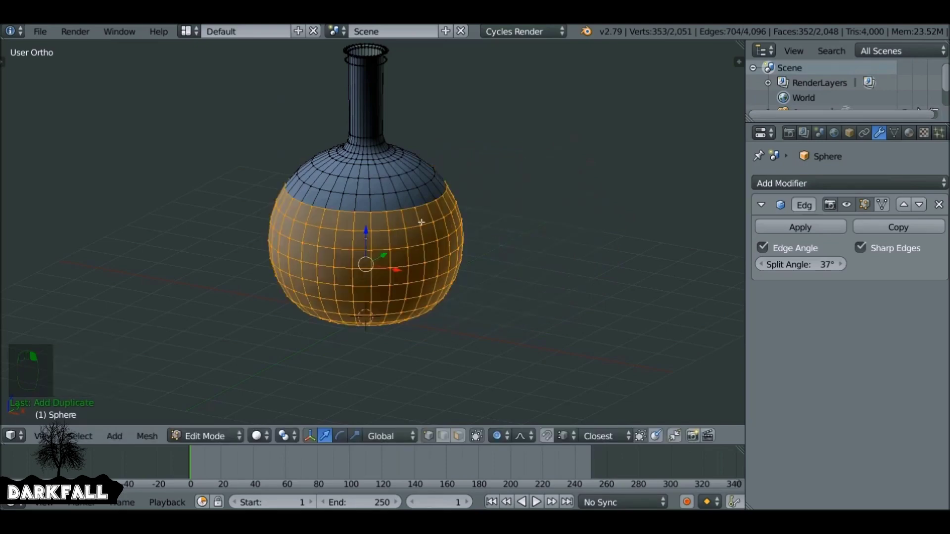
pyautogui.press('p')
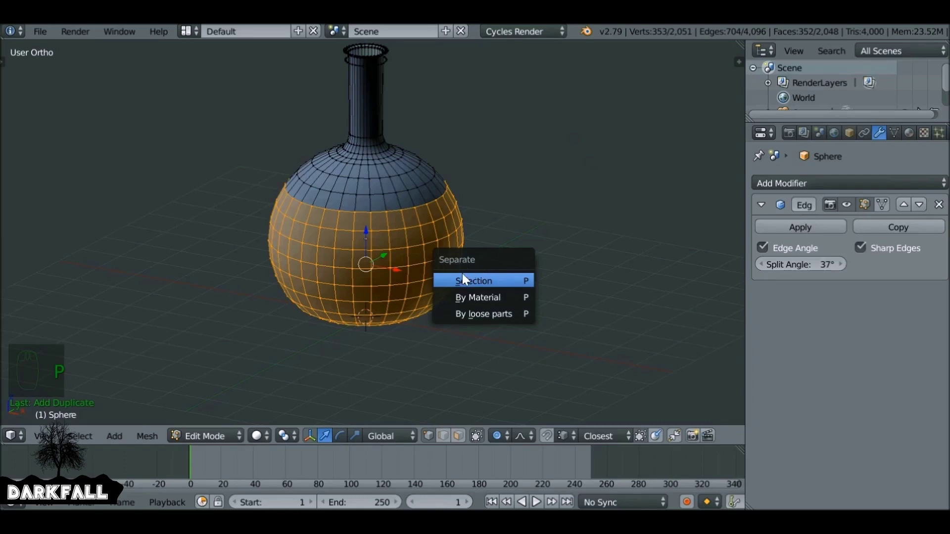
pyautogui.click(496, 281)
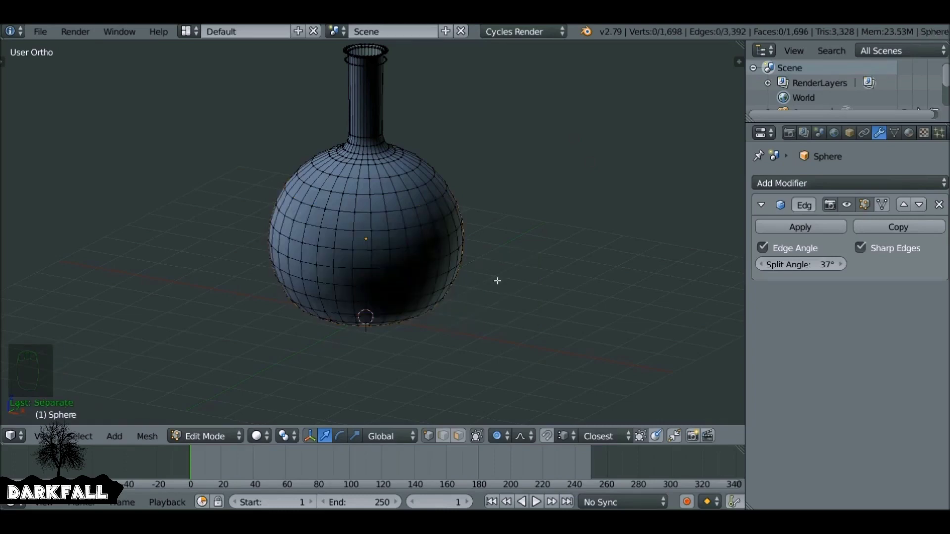
# Step: Return to object mode, select the bottle and hide it
pyautogui.rightClick(374, 78)
pyautogui.press('g')
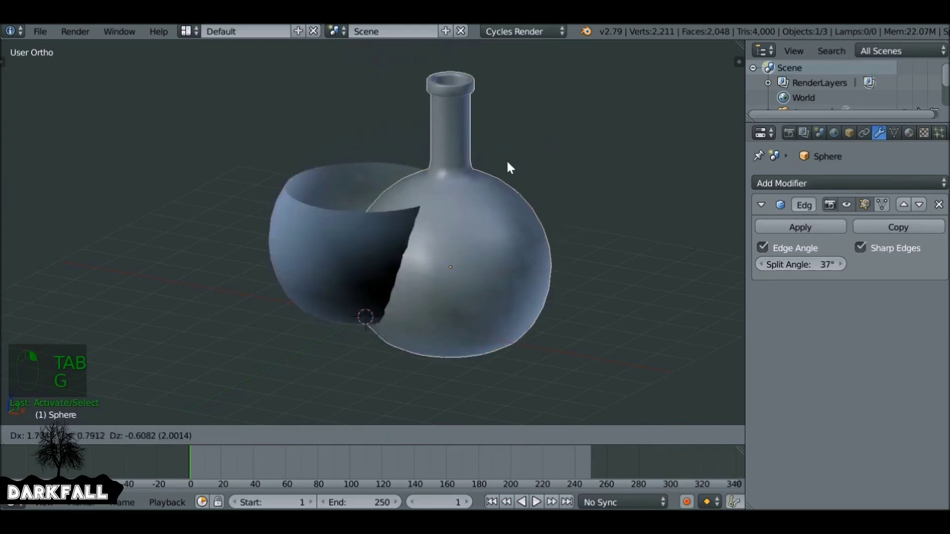
pyautogui.rightClick(525, 147)
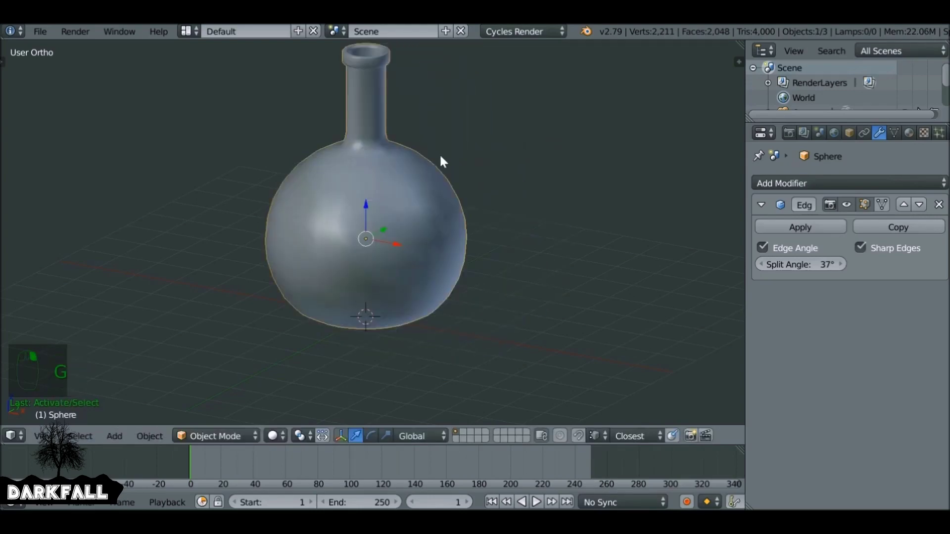
pyautogui.press('h')
# Step: Select the separated liquid mesh and scale it down slightly
pyautogui.rightClick(429, 227)
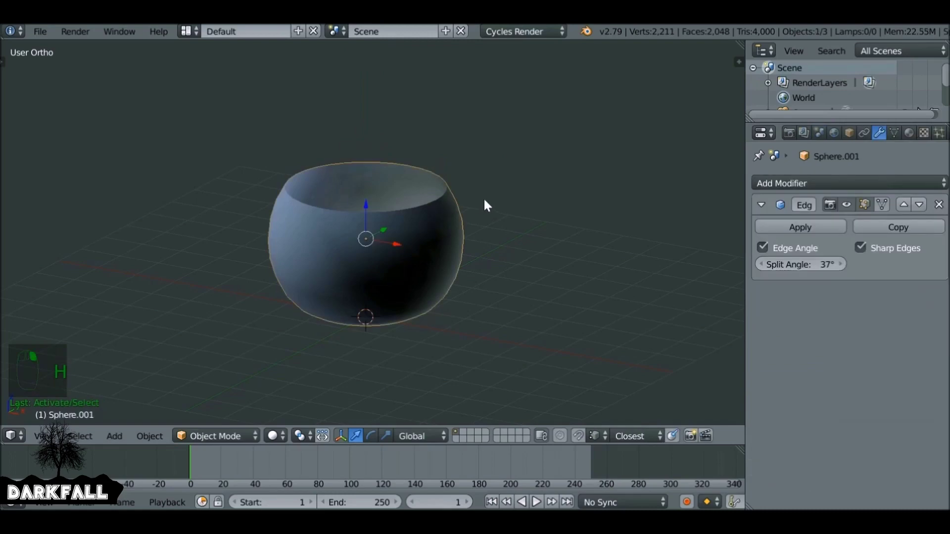
pyautogui.press('s')
pyautogui.click(494, 205)
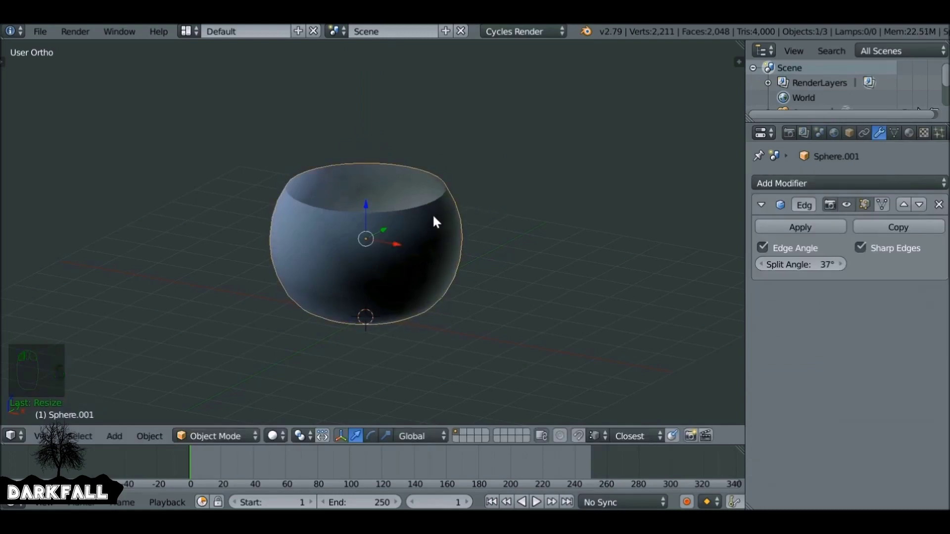
pyautogui.scroll(2, 434, 221)
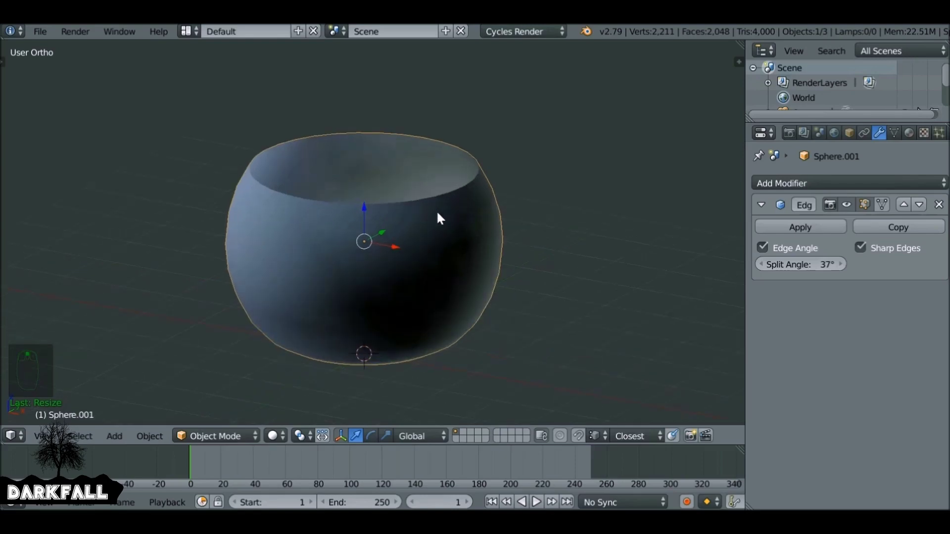
# Step: Enter edit mode on the liquid mesh, select all of it and flip its normals
pyautogui.press('Tab')
pyautogui.moveTo(384, 246); pyautogui.dragTo(313, 133, button='middle')
pyautogui.moveTo(360, 162); pyautogui.dragTo(357, 206, button='middle')
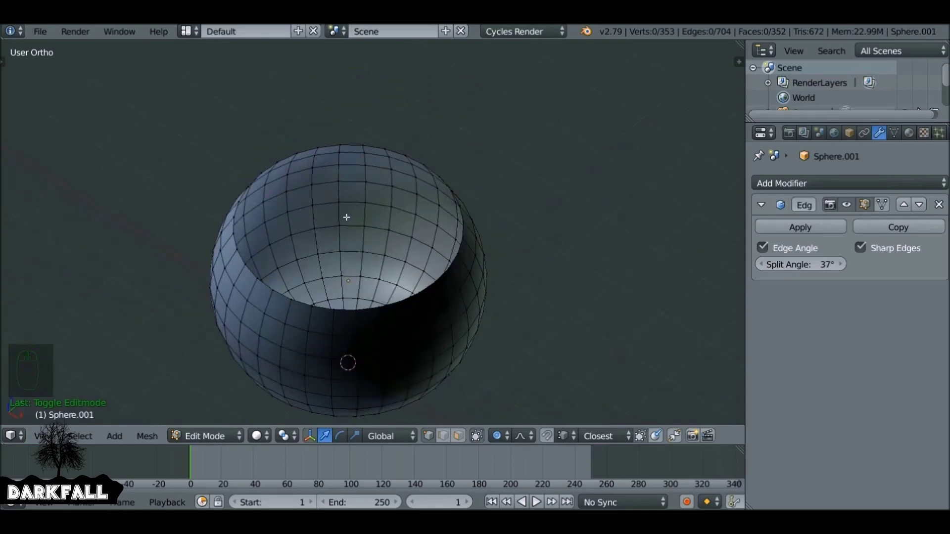
pyautogui.press('a')
pyautogui.moveTo(346, 216); pyautogui.dragTo(352, 193, button='middle')
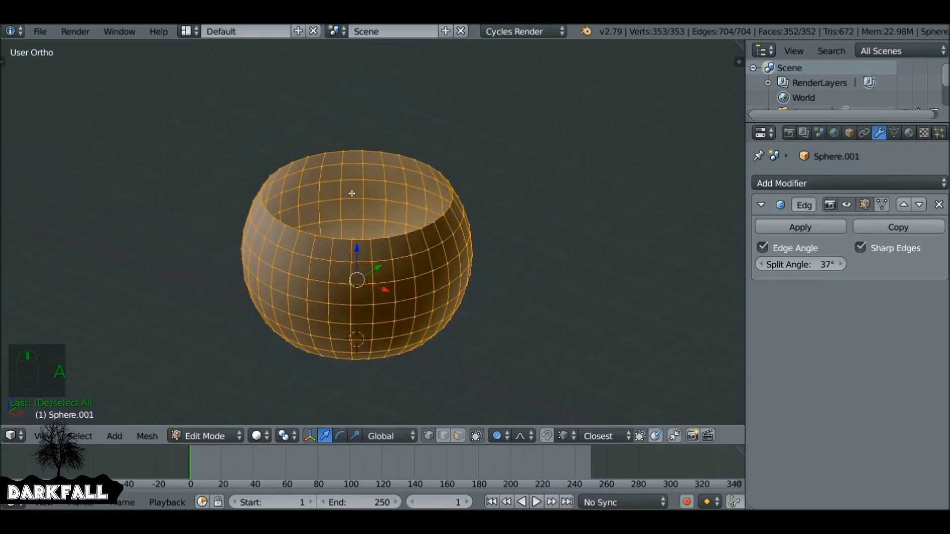
pyautogui.press('space')
pyautogui.write('flip')
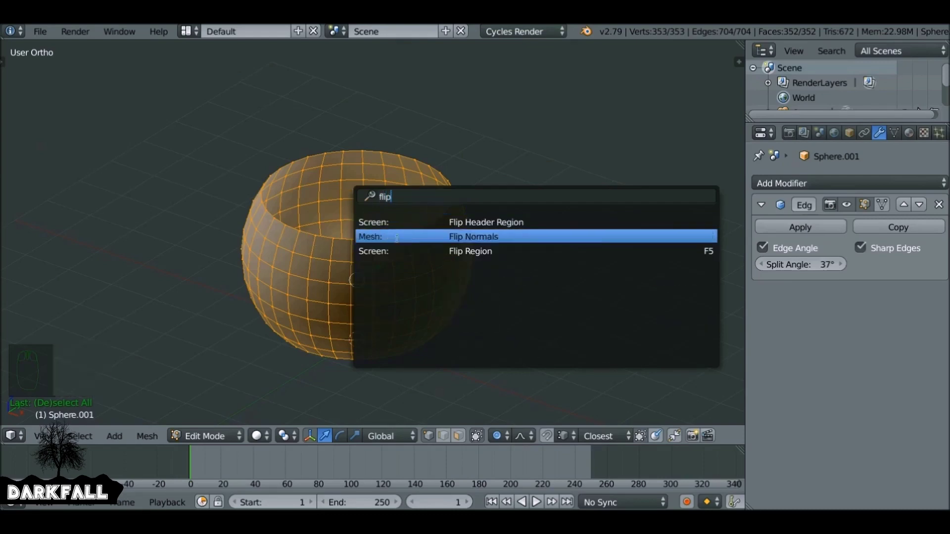
pyautogui.click(543, 238)
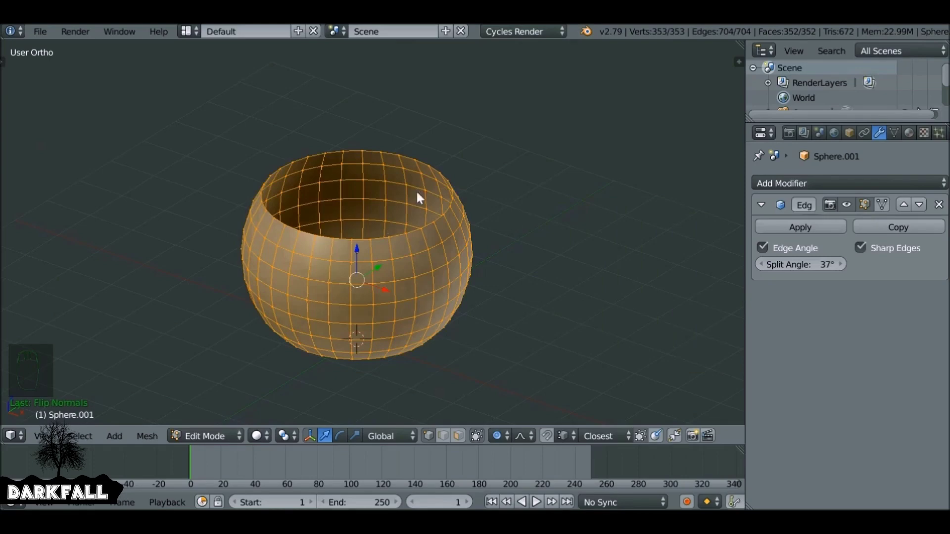
# Step: Turn off proportional editing while staying in edit mode on the liquid mesh
pyautogui.press('Tab')
pyautogui.press('Tab')
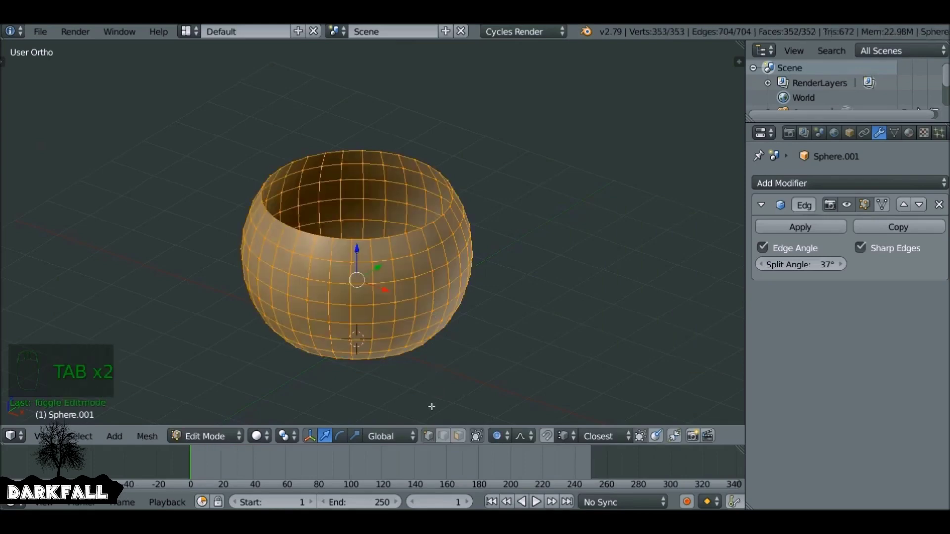
pyautogui.press('o')
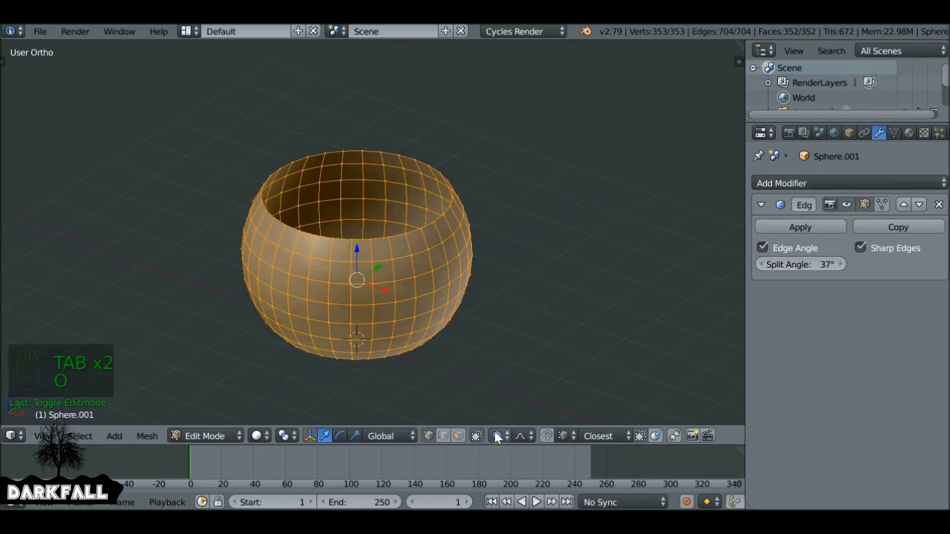
pyautogui.press('o')
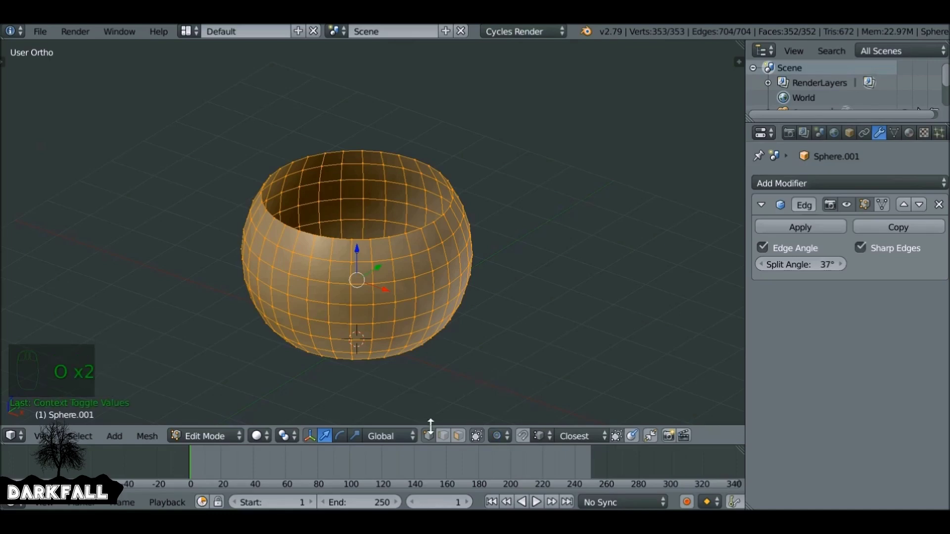
# Step: Select the open top edge loop of the liquid mesh, extrude it in place and scale the new loop inward to about 0.39
pyautogui.rightClick(389, 152)
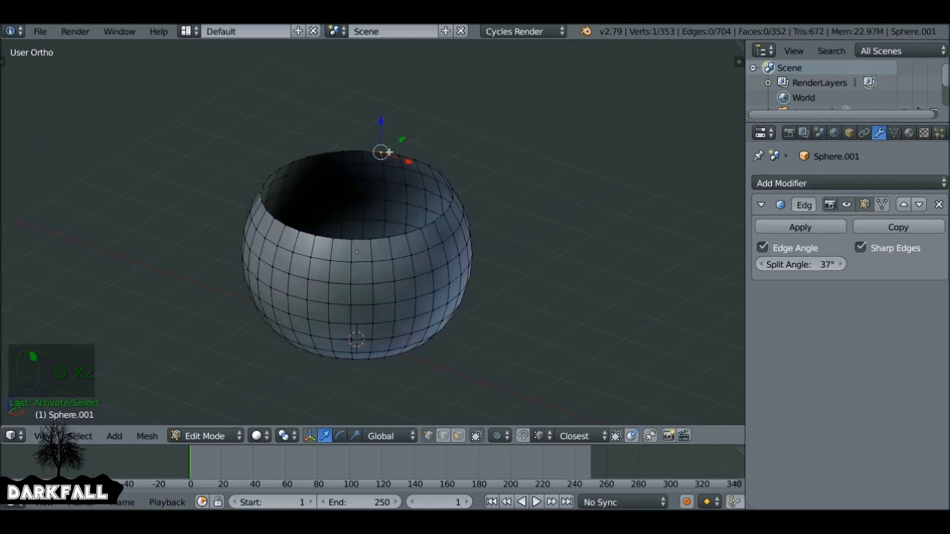
pyautogui.keyDown('alt'); pyautogui.rightClick(389, 152); pyautogui.keyUp('alt')
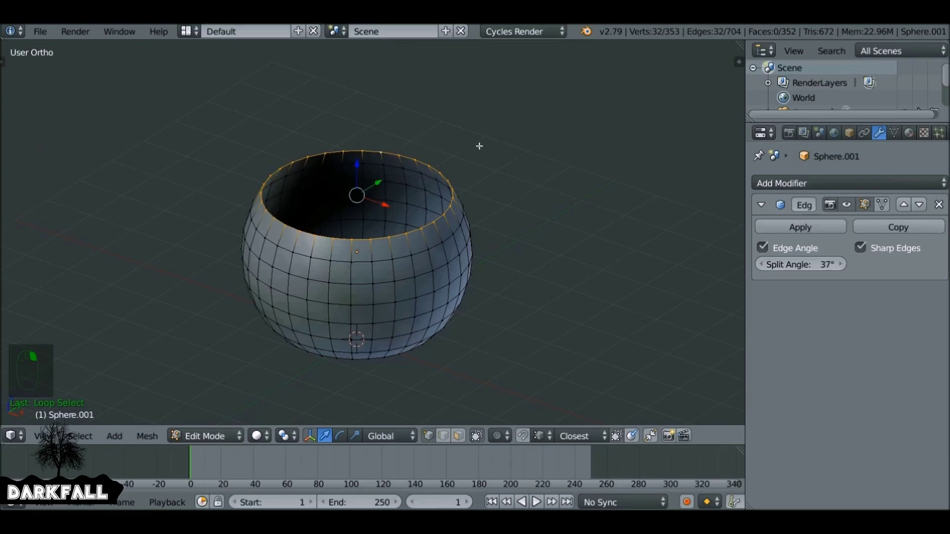
pyautogui.press('e')
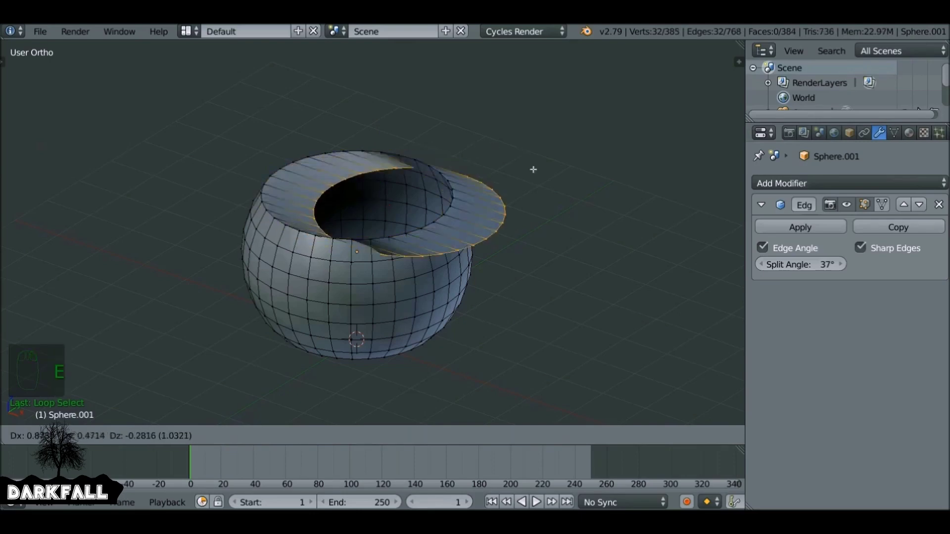
pyautogui.rightClick(499, 134)
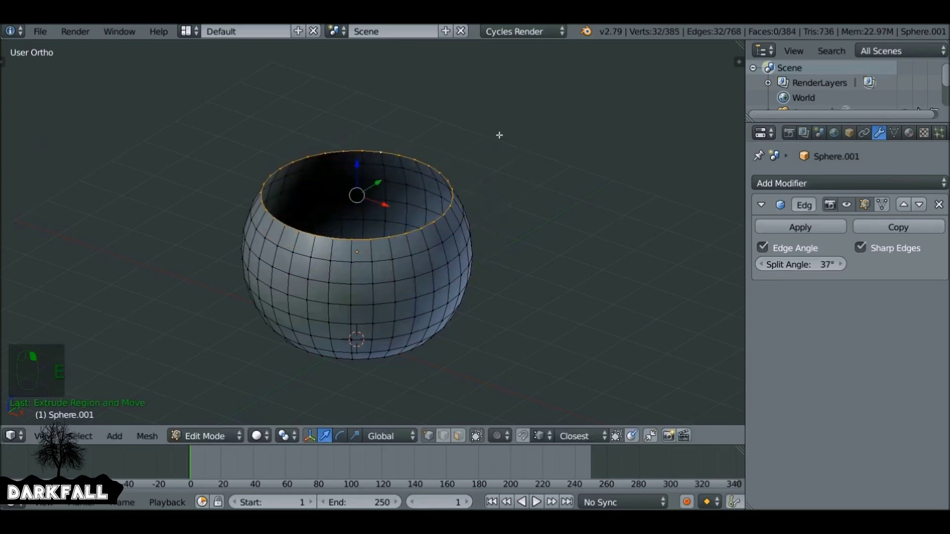
pyautogui.press('s')
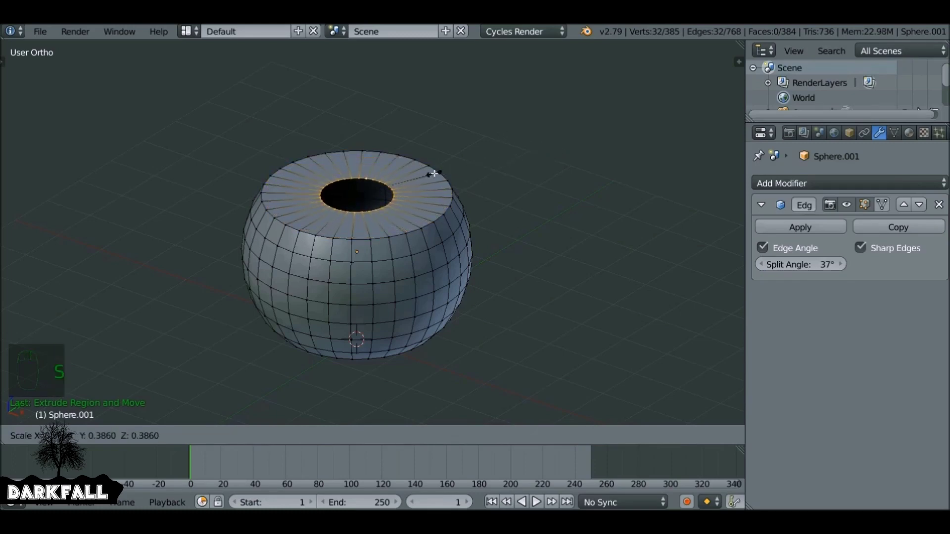
pyautogui.click(460, 173)
# Step: Extrude the inner loop once more in place and merge its vertices at center to close the liquid's top surface
pyautogui.press('e')
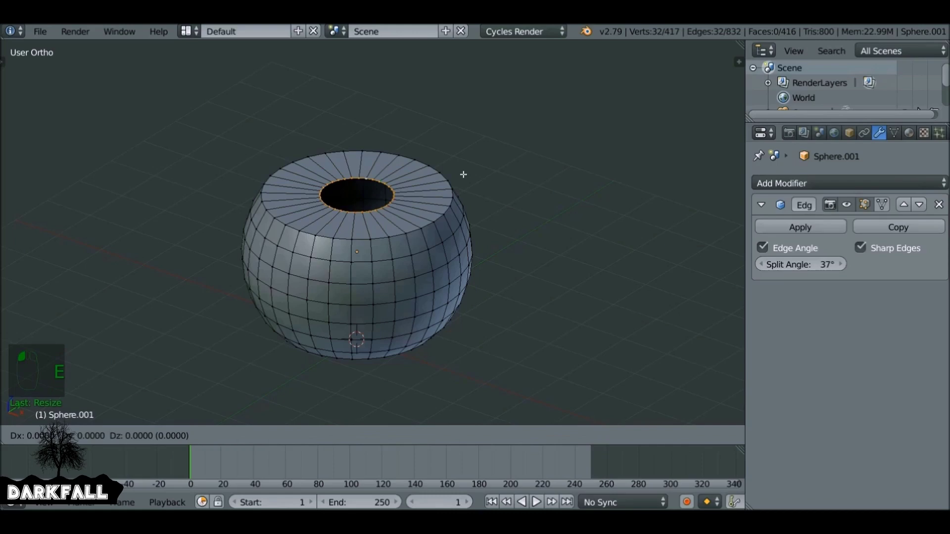
pyautogui.rightClick(465, 174)
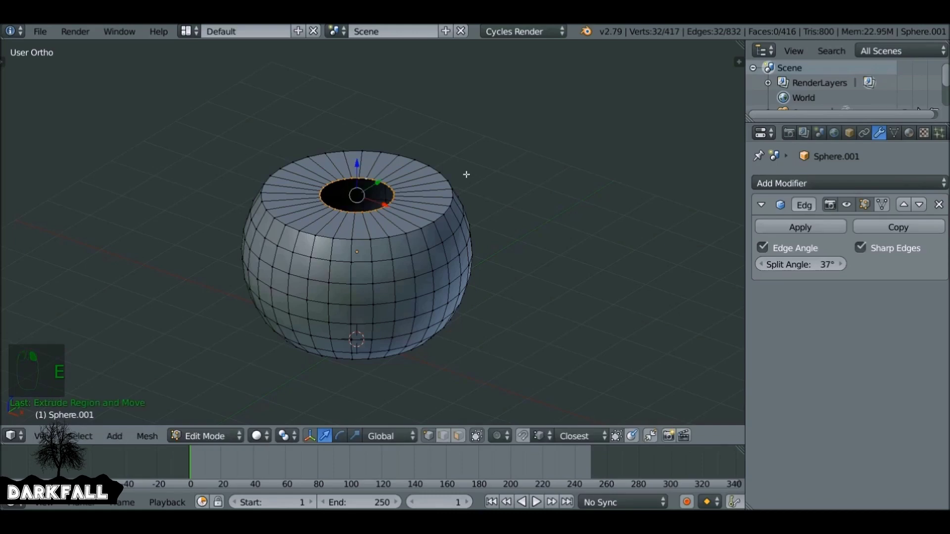
pyautogui.press('space')
pyautogui.write('merge')
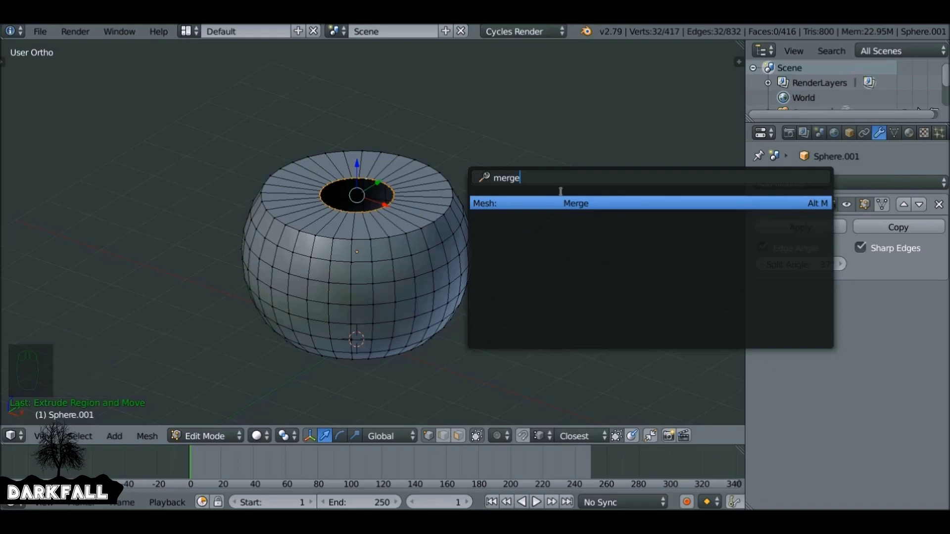
pyautogui.click(572, 204)
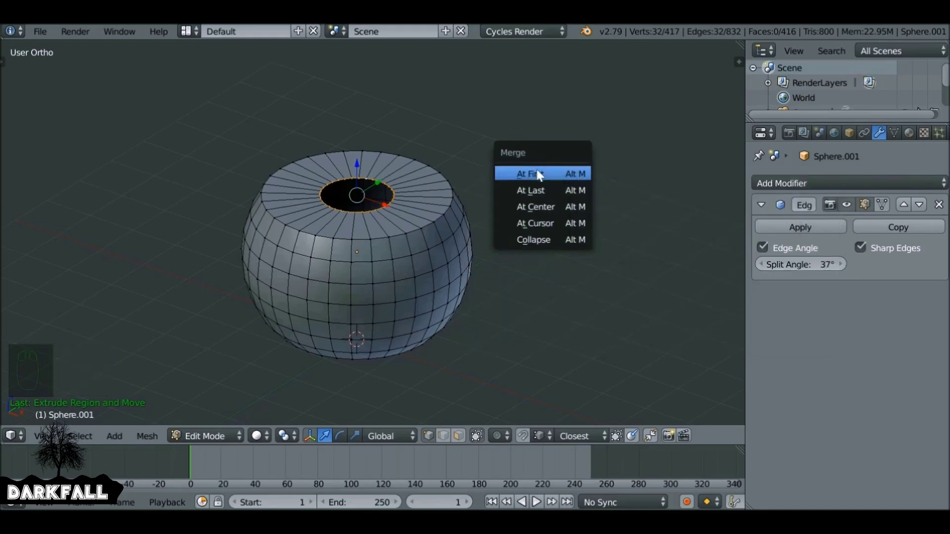
pyautogui.click(556, 206)
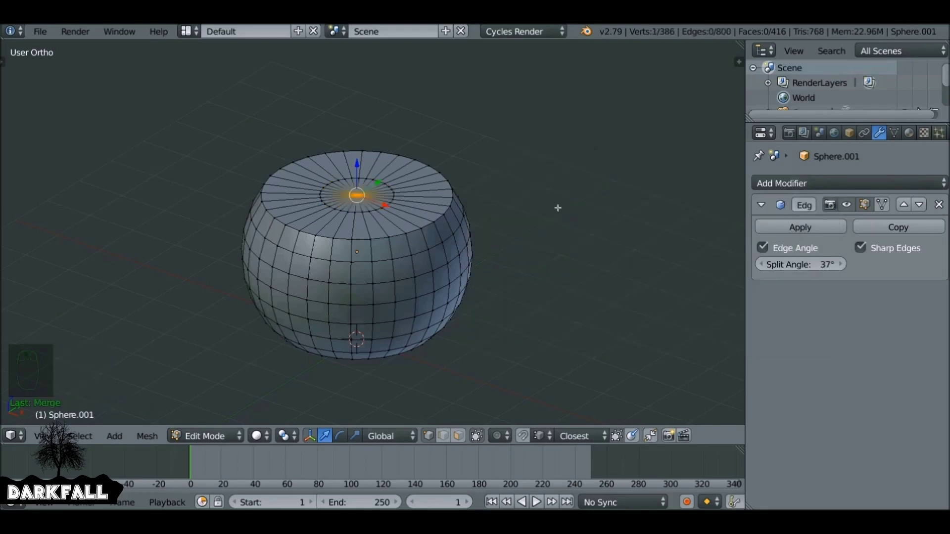
# Step: Return to object mode and save the file
pyautogui.press('Tab')
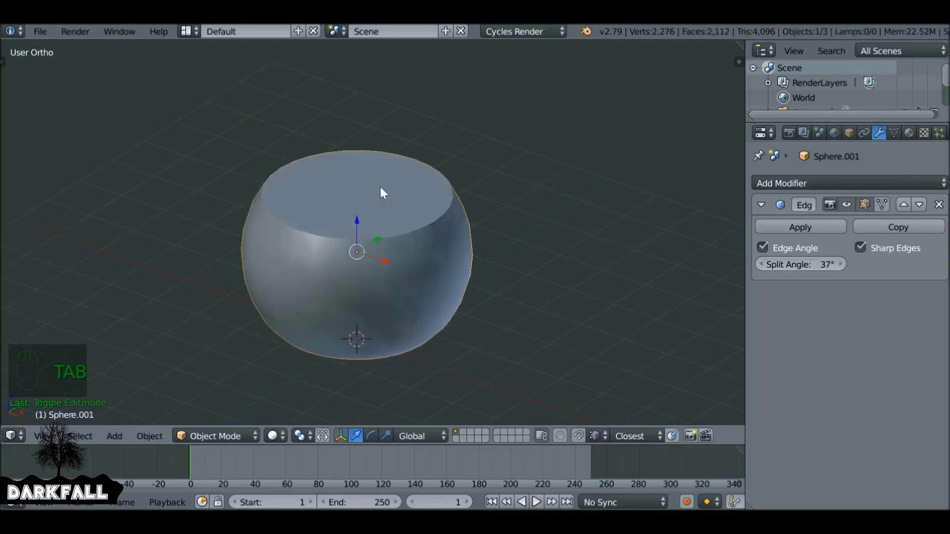
pyautogui.hotkey('ctrl', 's')
pyautogui.click(440, 242)
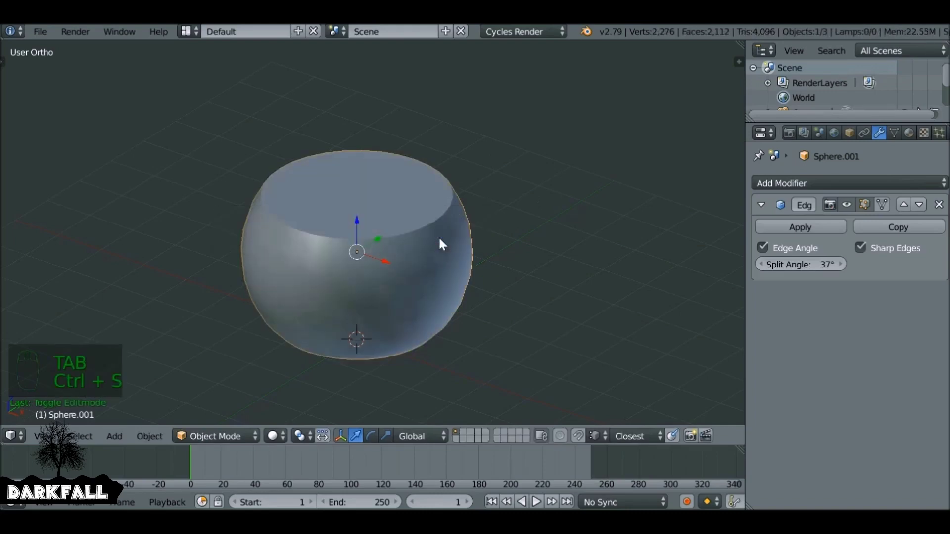
# Step: Unhide the bottle and make it the only selected object
pyautogui.hotkey('alt', 'h')
pyautogui.scroll(-3, 439, 236)
pyautogui.scroll(1, 152, 345)
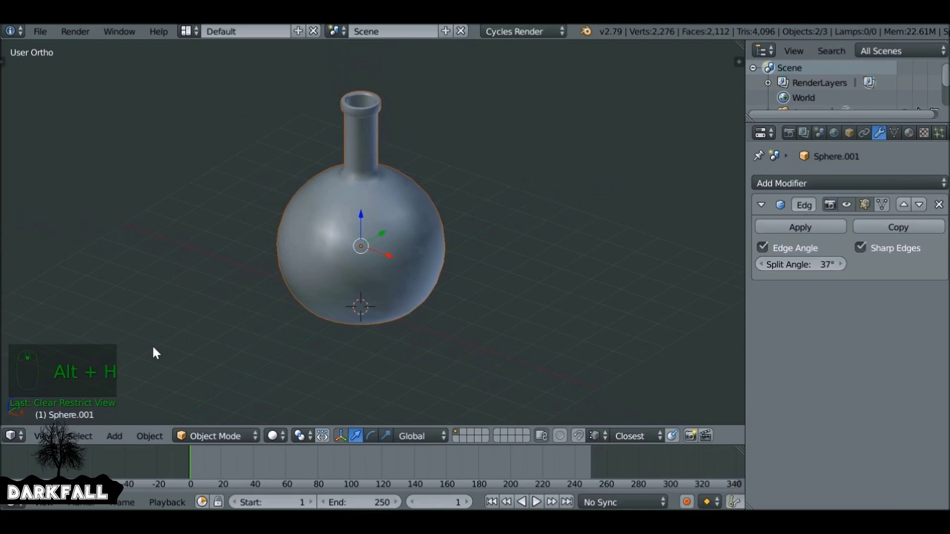
pyautogui.rightClick(386, 183)
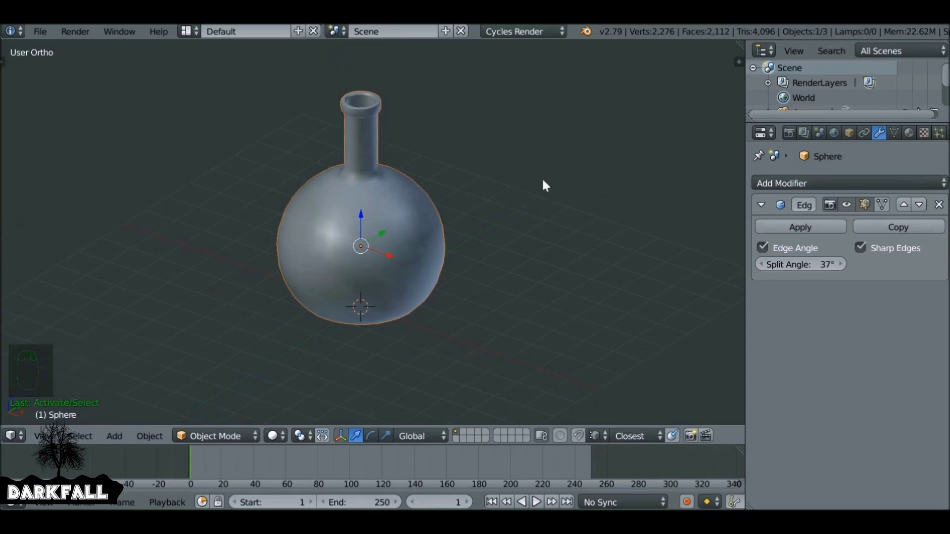
# Step: Add a new material to the bottle and name it Glass
pyautogui.click(909, 133)
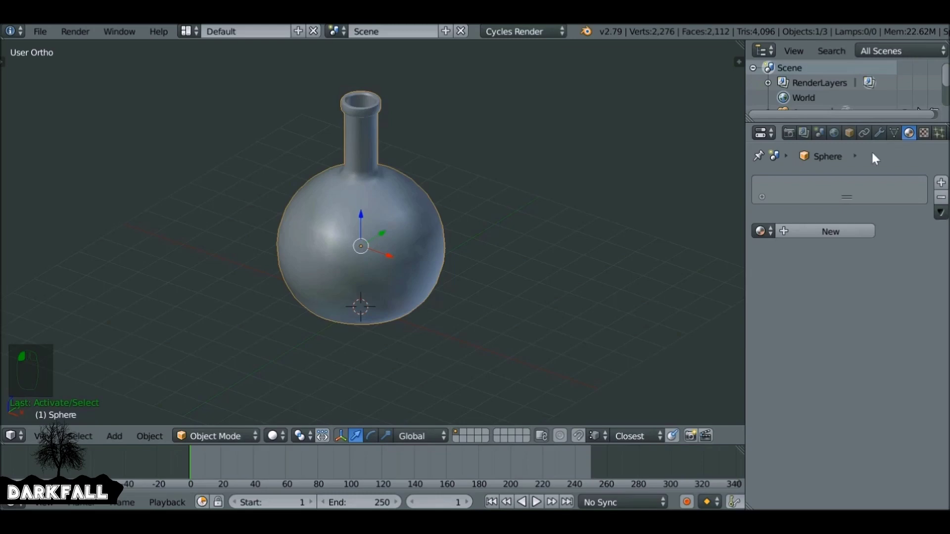
pyautogui.click(823, 232)
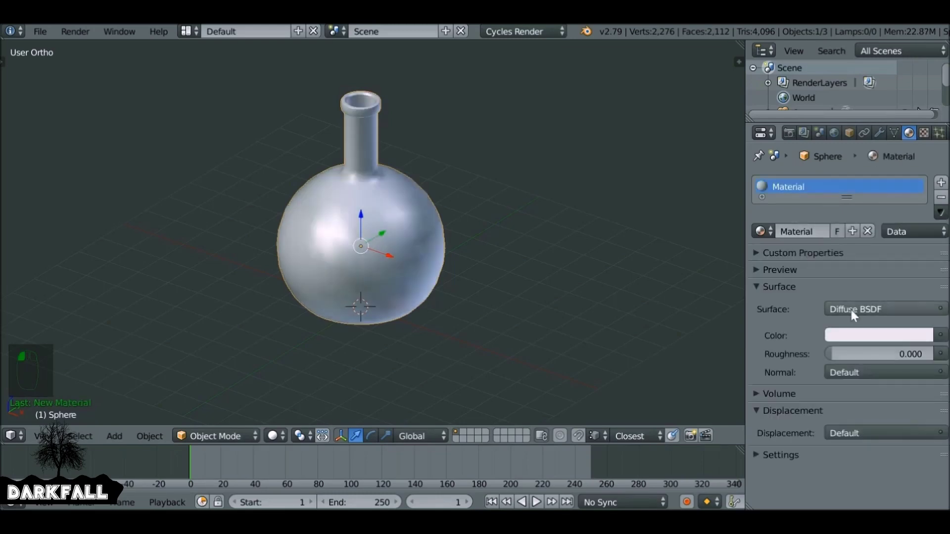
pyautogui.write('Glass')
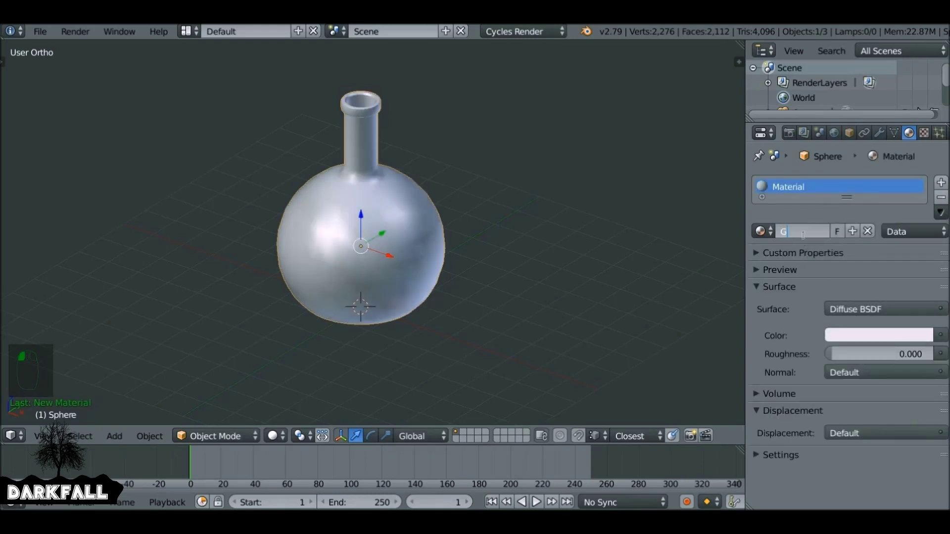
pyautogui.press('Return')
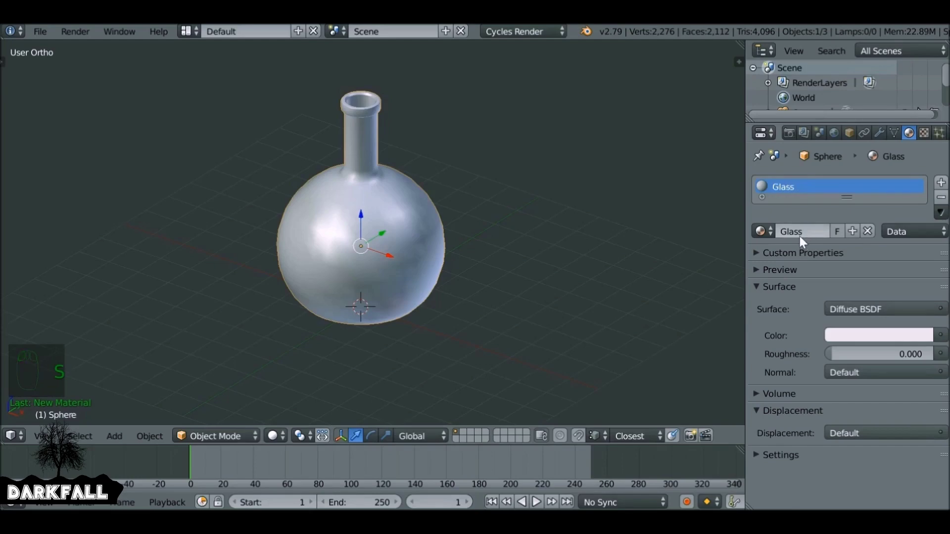
# Step: Split the 3D view, turn the new area into a widened Node Editor and hide its properties sidebar
pyautogui.moveTo(739, 62); pyautogui.dragTo(426, 74)
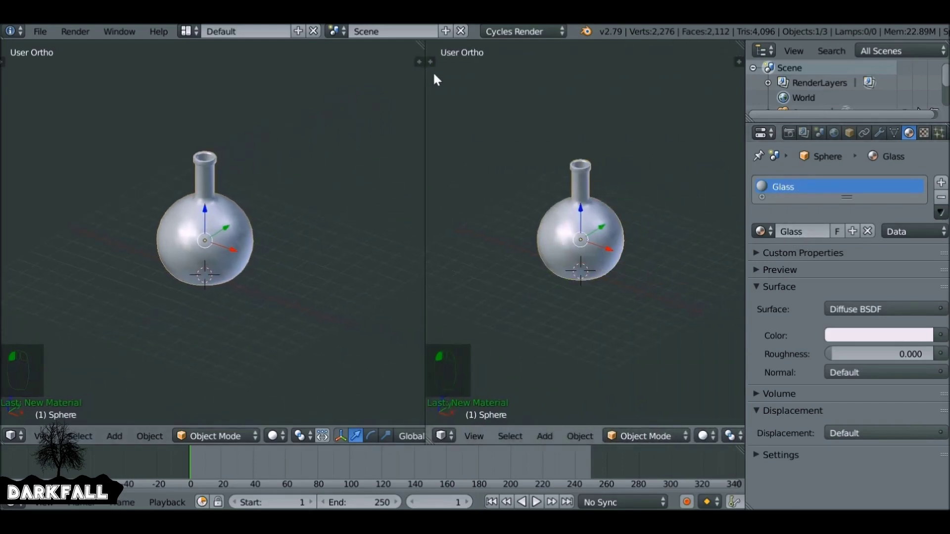
pyautogui.click(440, 437)
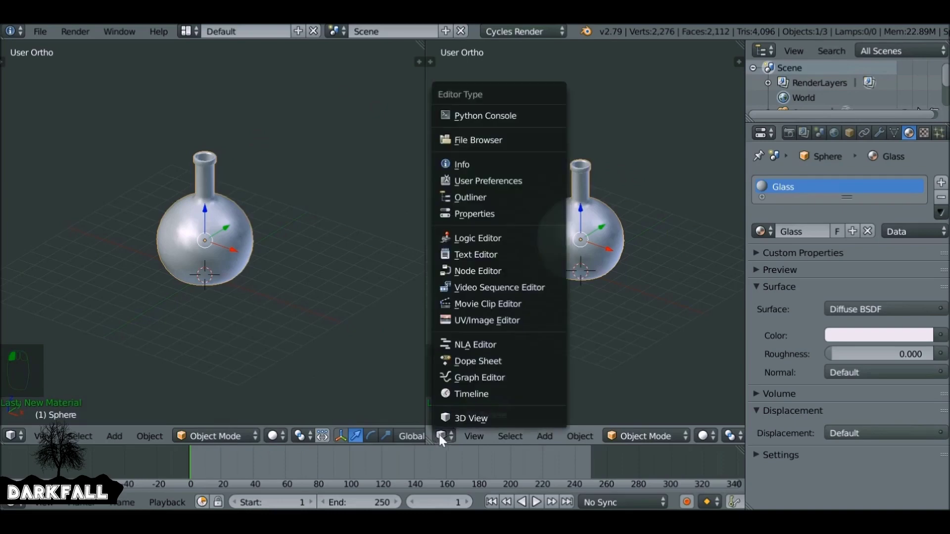
pyautogui.click(480, 271)
pyautogui.moveTo(425, 189); pyautogui.dragTo(290, 189)
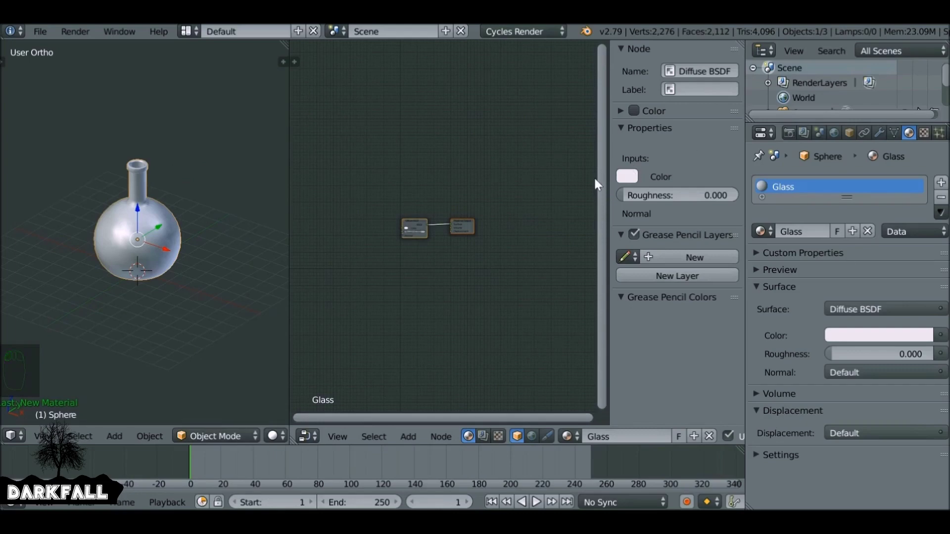
pyautogui.press('n')
pyautogui.scroll(4, 587, 240)
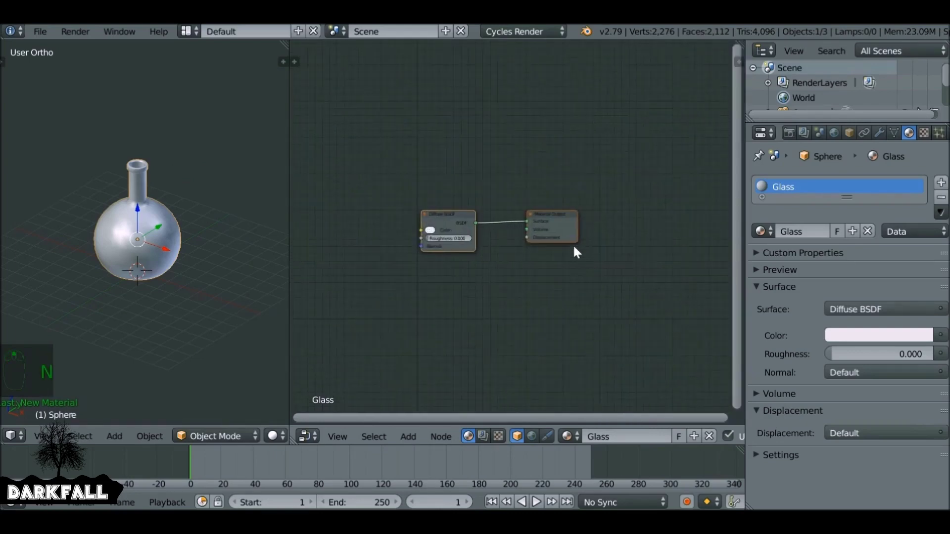
pyautogui.scroll(1, 574, 247)
# Step: Replace the Diffuse BSDF node with a Glass BSDF linked to the material output's Surface, and expand the material preview
pyautogui.moveTo(447, 209)
pyautogui.mouseDown()
pyautogui.moveTo(447, 182)
pyautogui.moveTo(447, 194)
pyautogui.mouseUp()
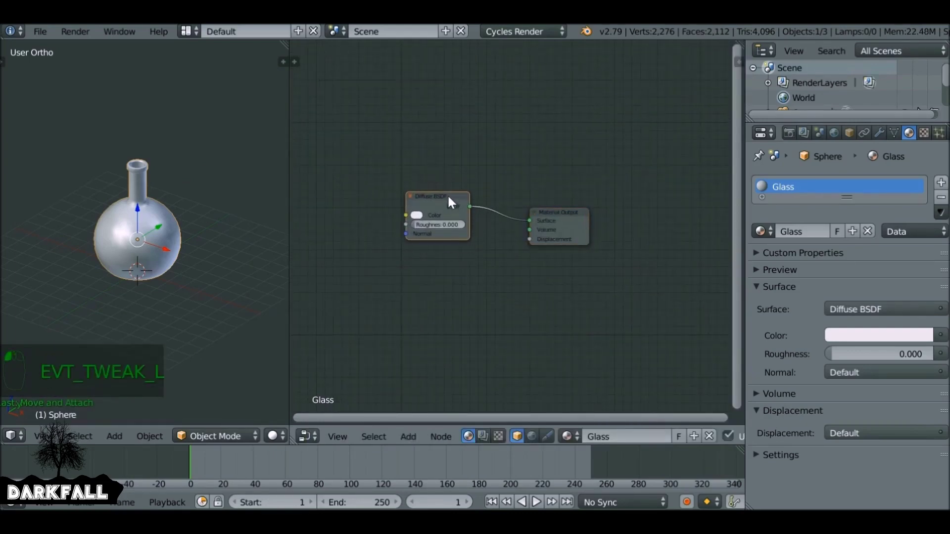
pyautogui.press('x')
pyautogui.hotkey('shift', 'a')
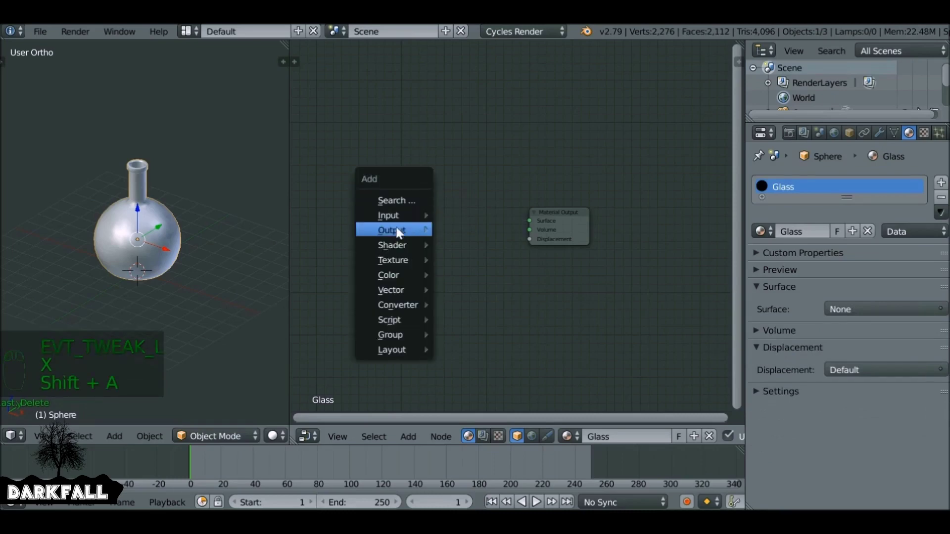
pyautogui.moveTo(392, 245)
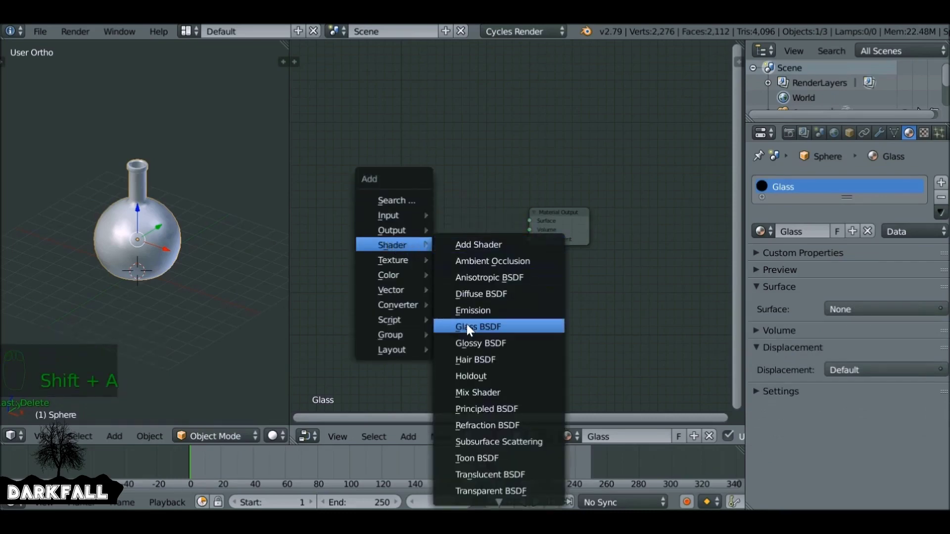
pyautogui.click(483, 328)
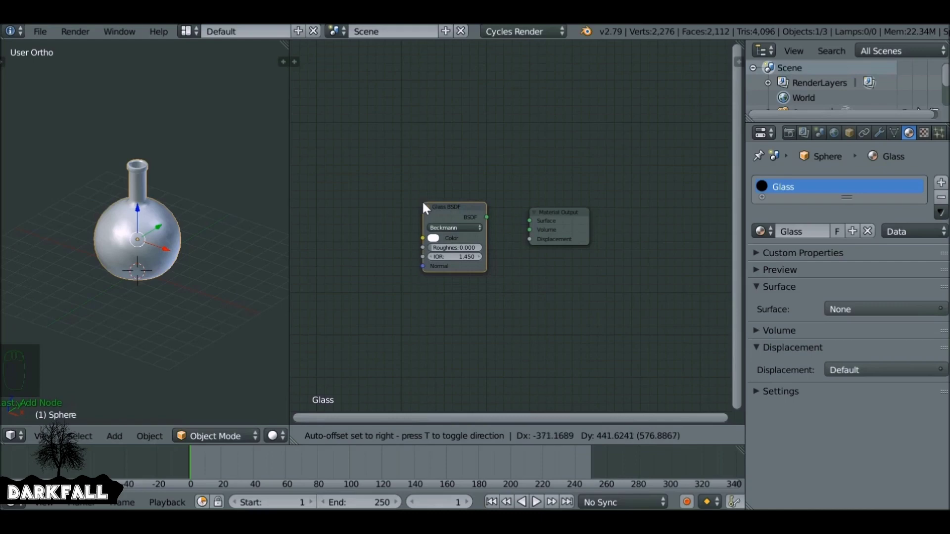
pyautogui.click(423, 201)
pyautogui.scroll(3, 430, 204)
pyautogui.moveTo(468, 209); pyautogui.dragTo(545, 217)
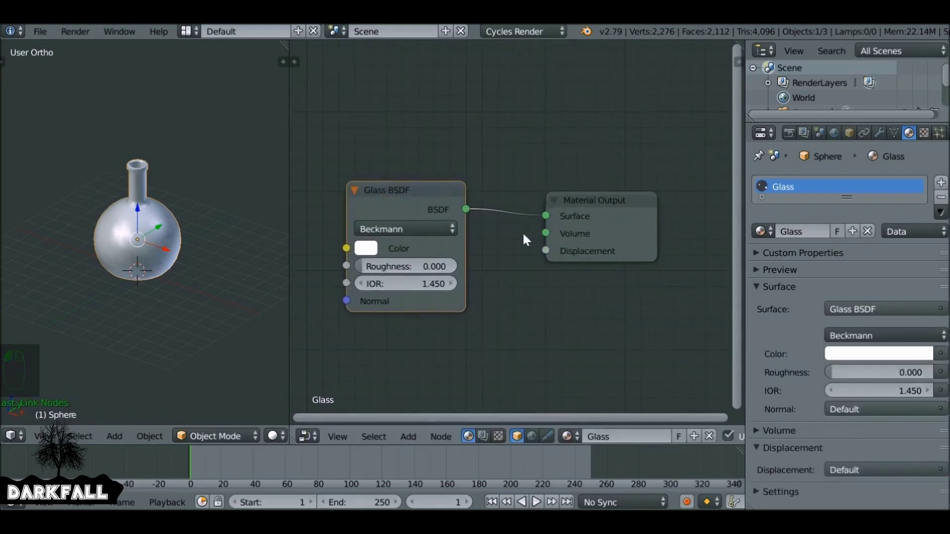
pyautogui.click(782, 269)
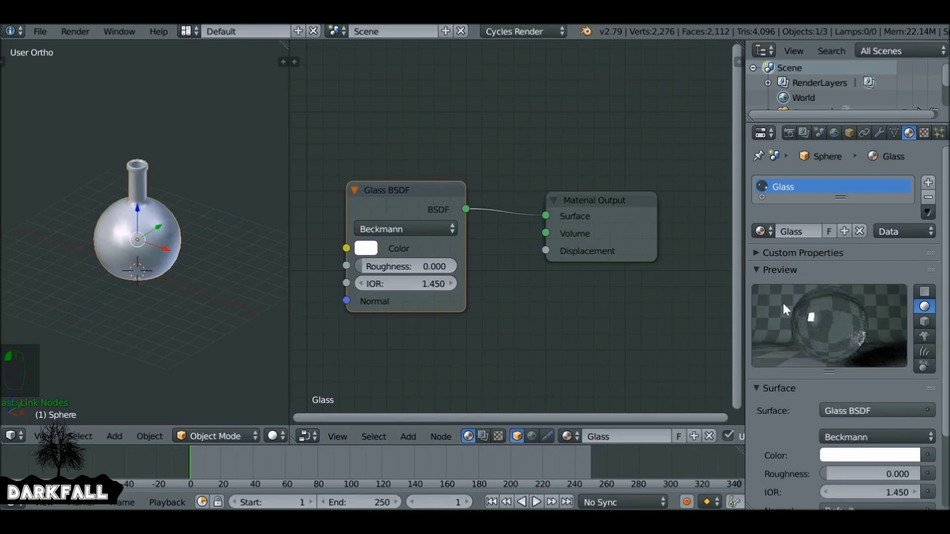
# Step: Try IOR values of 1.46 and 1.455 on the Glass BSDF node
pyautogui.click(412, 282)
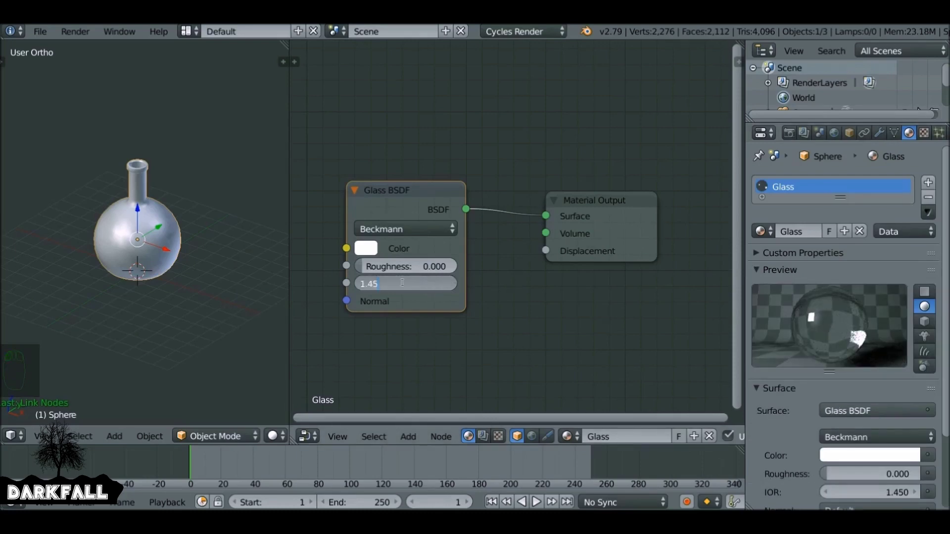
pyautogui.write('6')
pyautogui.press('Return')
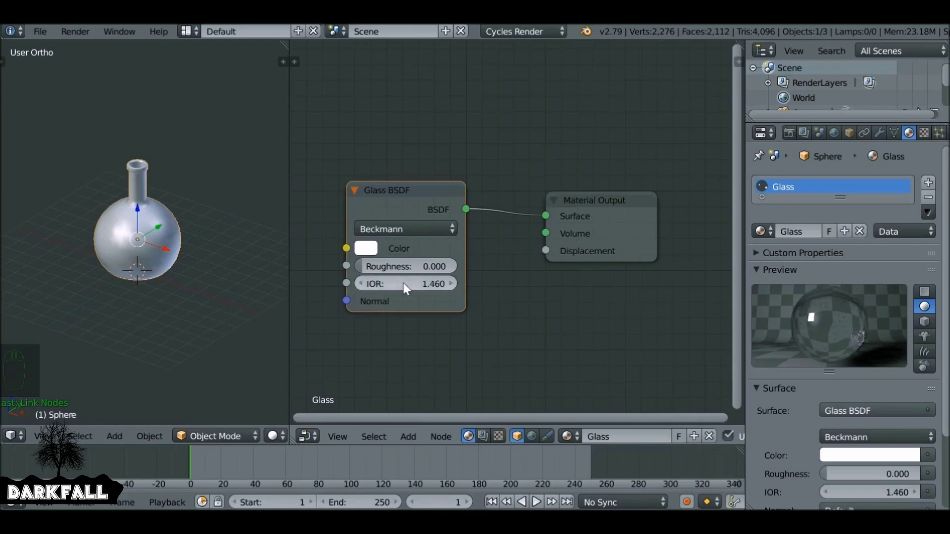
pyautogui.click(403, 283)
pyautogui.press('BackSpace')
pyautogui.write('55')
pyautogui.press('Return')
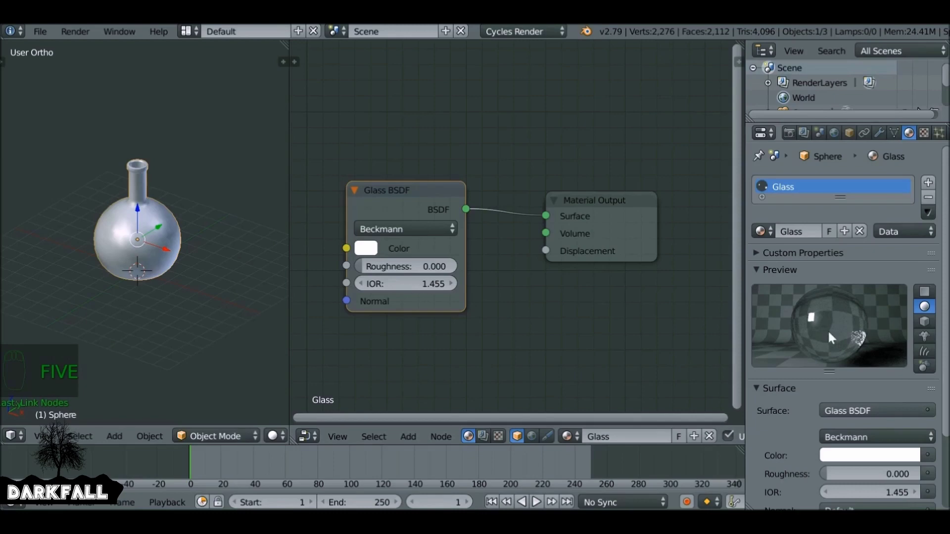
# Step: Try an IOR of 3.055 on the Glass BSDF node, and set it back to 1.45
pyautogui.click(402, 284)
pyautogui.write('3.055')
pyautogui.press('Return')
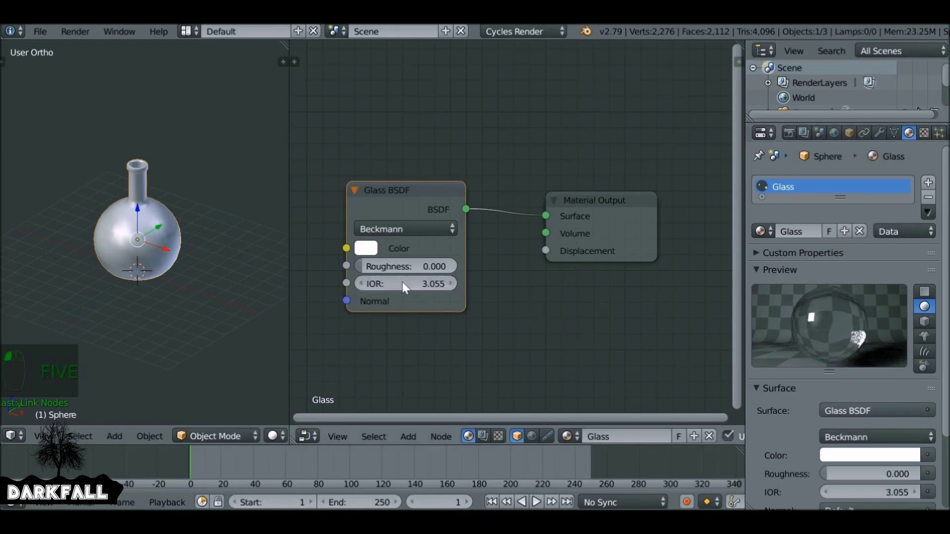
pyautogui.click(407, 282)
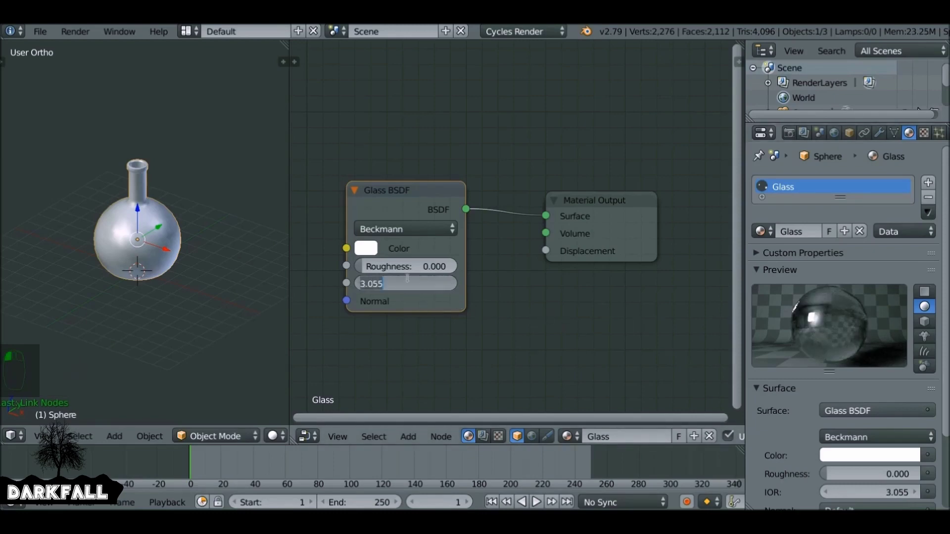
pyautogui.write('1.45')
pyautogui.press('Return')
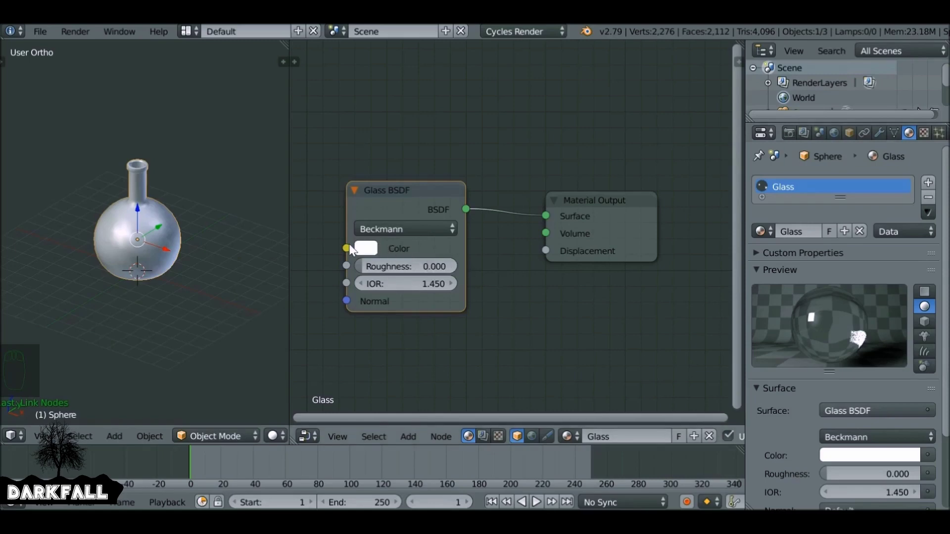
# Step: Check the Glass BSDF color and widen the 3D view slightly beside the node editor
pyautogui.click(367, 248)
pyautogui.scroll(-2, 483, 283)
pyautogui.scroll(2, 483, 283)
pyautogui.moveTo(290, 178); pyautogui.dragTo(312, 176)
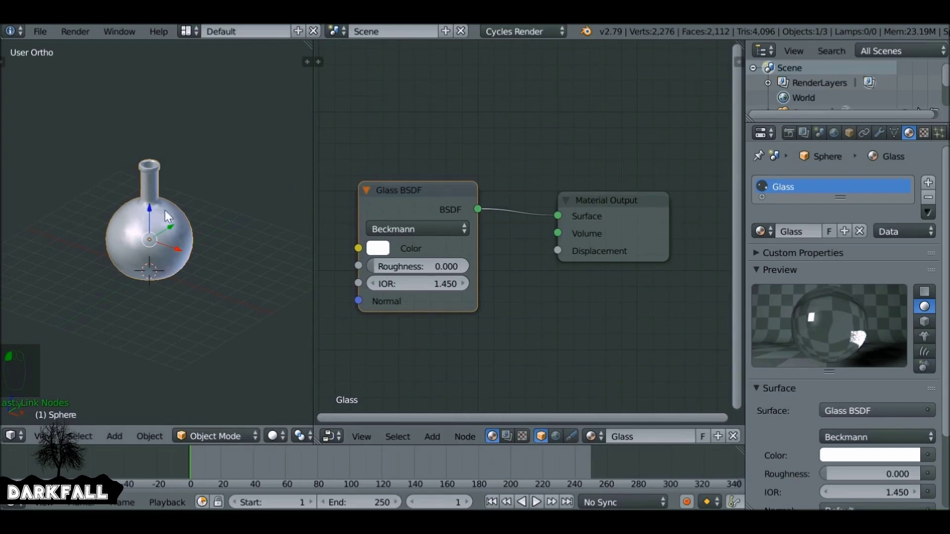
# Step: Hide the bottle object and select the liquid mesh inside it
pyautogui.hotkey('ctrl', 'z')
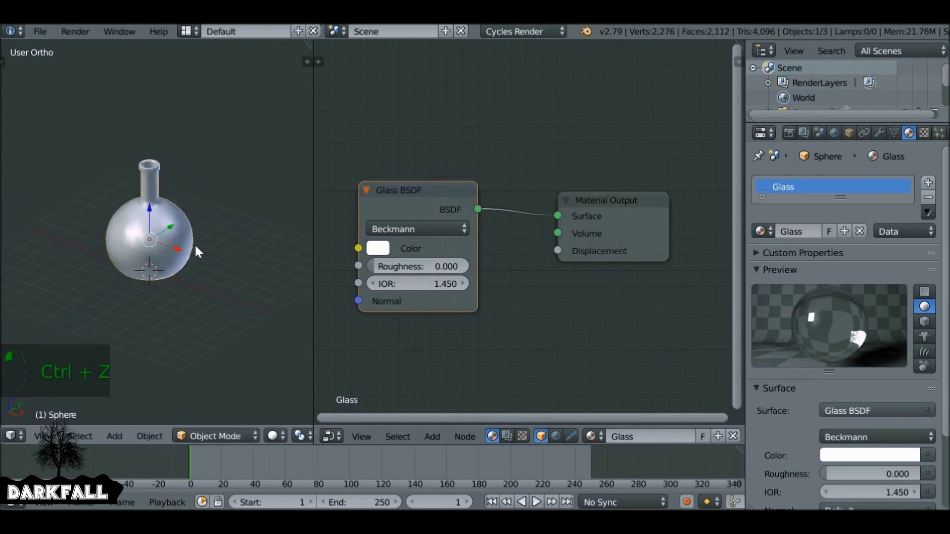
pyautogui.press('h')
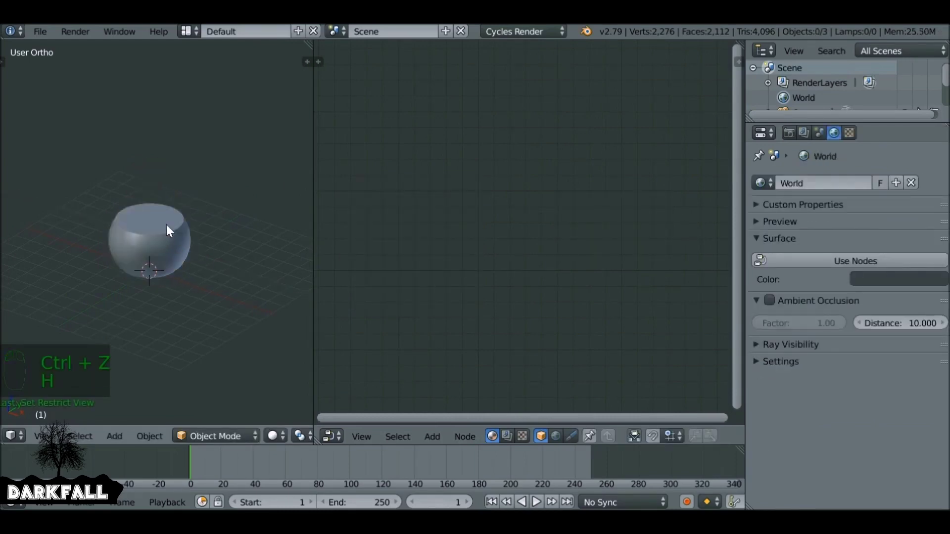
pyautogui.rightClick(166, 225)
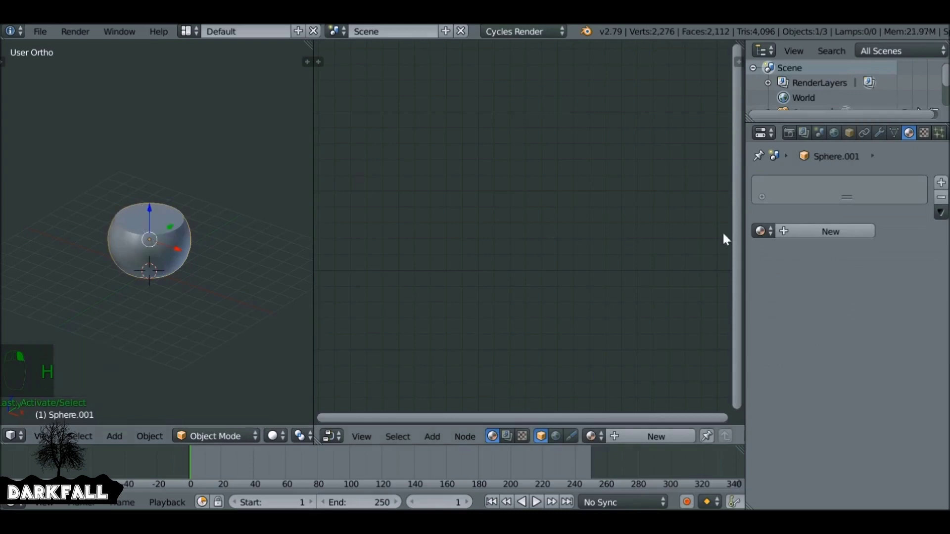
# Step: Create a new material for the liquid mesh and name it Red_Potion
pyautogui.click(804, 231)
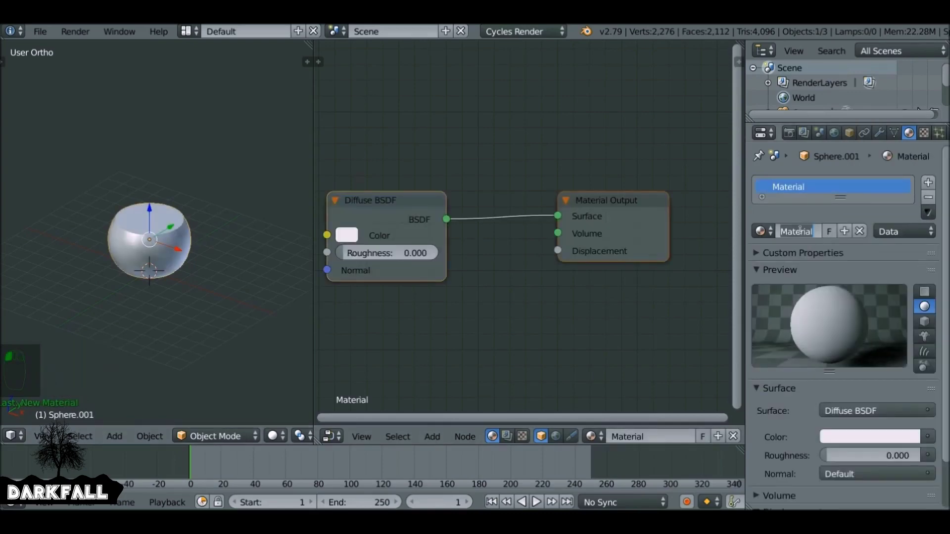
pyautogui.write('Potion')
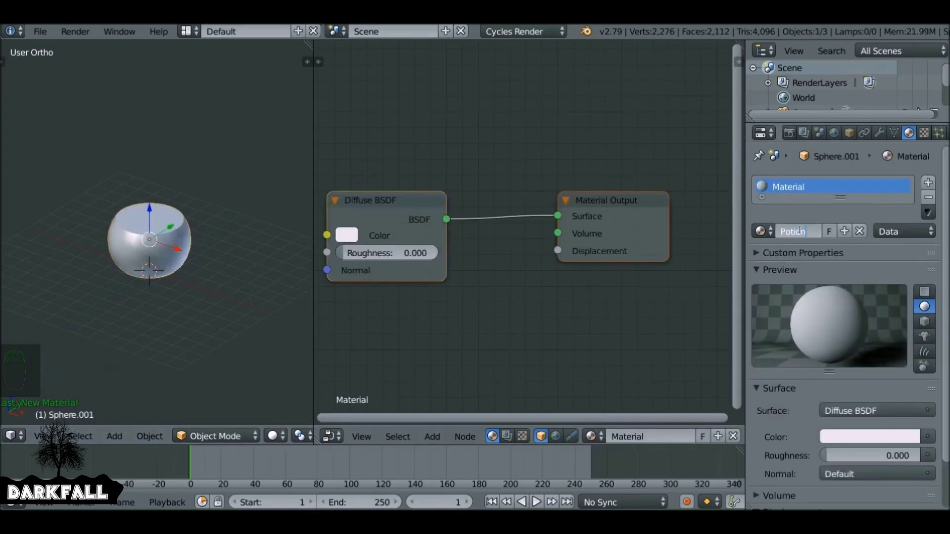
pyautogui.press('BackSpace')
pyautogui.press('BackSpace')
pyautogui.press('BackSpace')
pyautogui.press('BackSpace')
pyautogui.press('BackSpace')
pyautogui.write('Red_Potion')
pyautogui.press('Return')
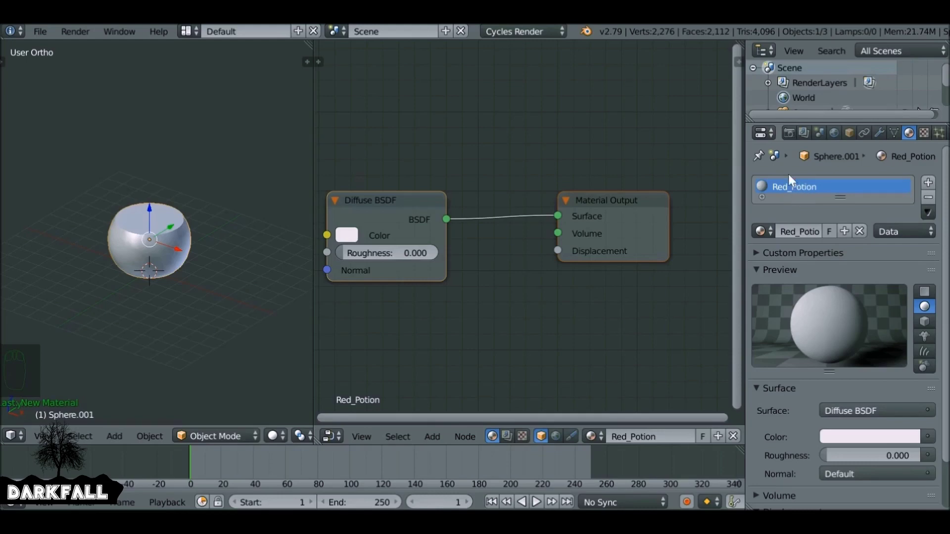
# Step: Replace the Diffuse BSDF node with a Principled BSDF linked to the material output's Surface
pyautogui.moveTo(406, 198); pyautogui.dragTo(466, 198)
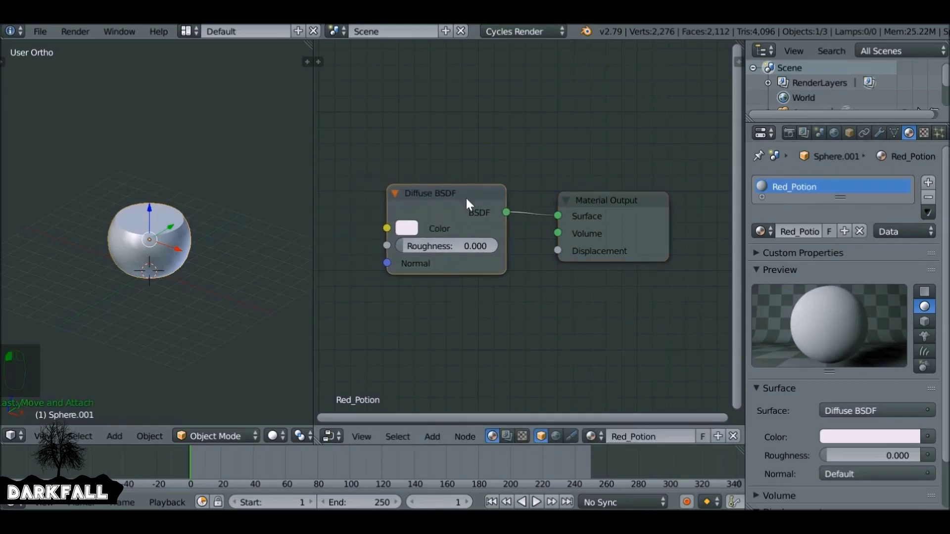
pyautogui.press('x')
pyautogui.moveTo(579, 204); pyautogui.dragTo(625, 191)
pyautogui.hotkey('shift', 'a')
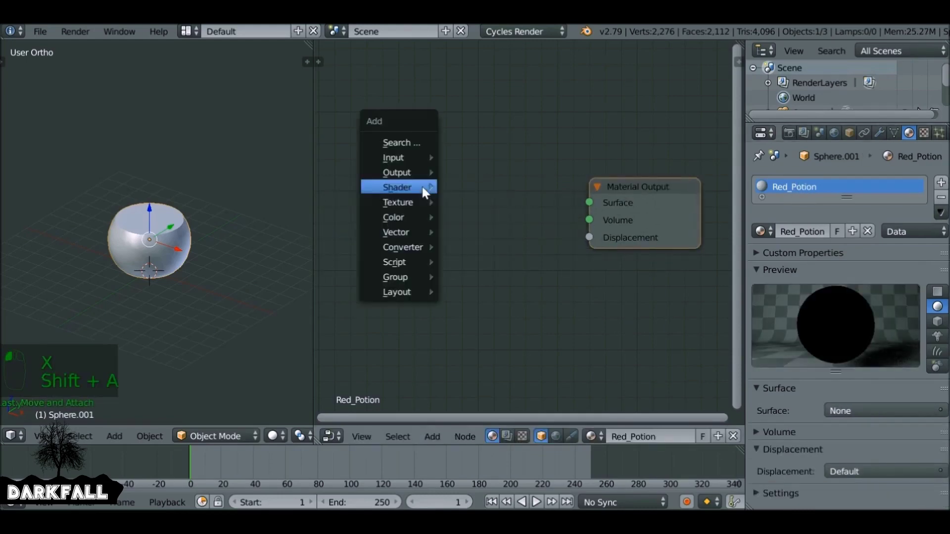
pyautogui.moveTo(423, 188)
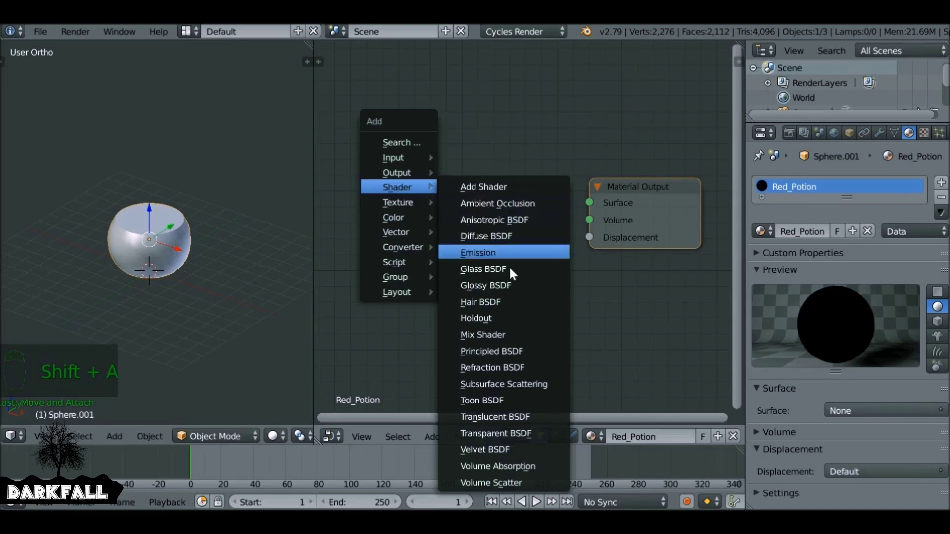
pyautogui.click(529, 352)
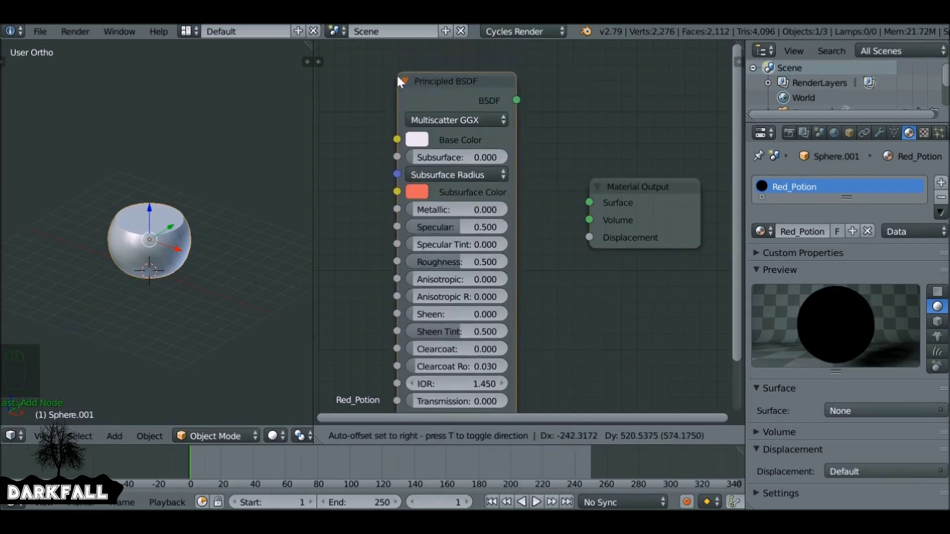
pyautogui.click(394, 99)
pyautogui.moveTo(513, 125); pyautogui.dragTo(588, 203)
# Step: Set the Principled BSDF's base color to bright red, its roughness to 0 and its specular to 0.472
pyautogui.scroll(-2, 456, 258)
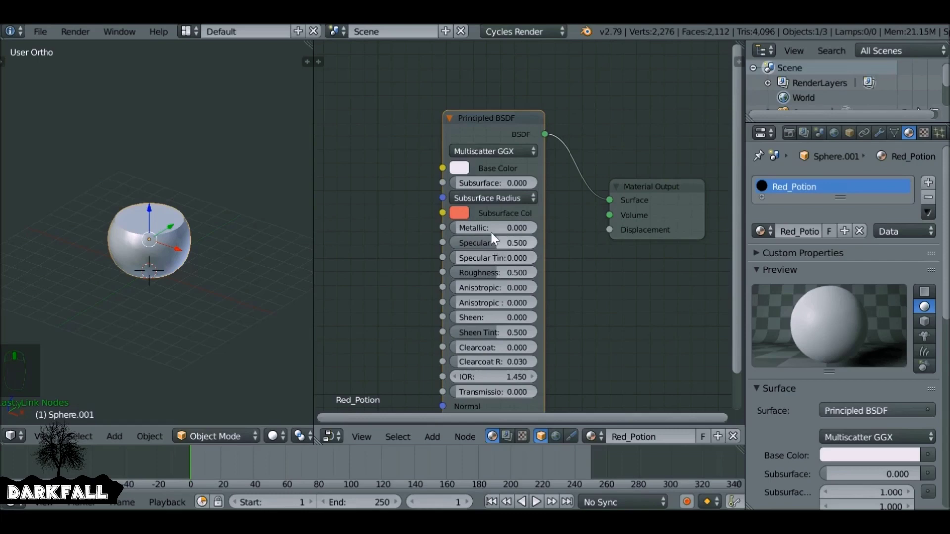
pyautogui.click(460, 168)
pyautogui.moveTo(495, 331); pyautogui.dragTo(465, 345)
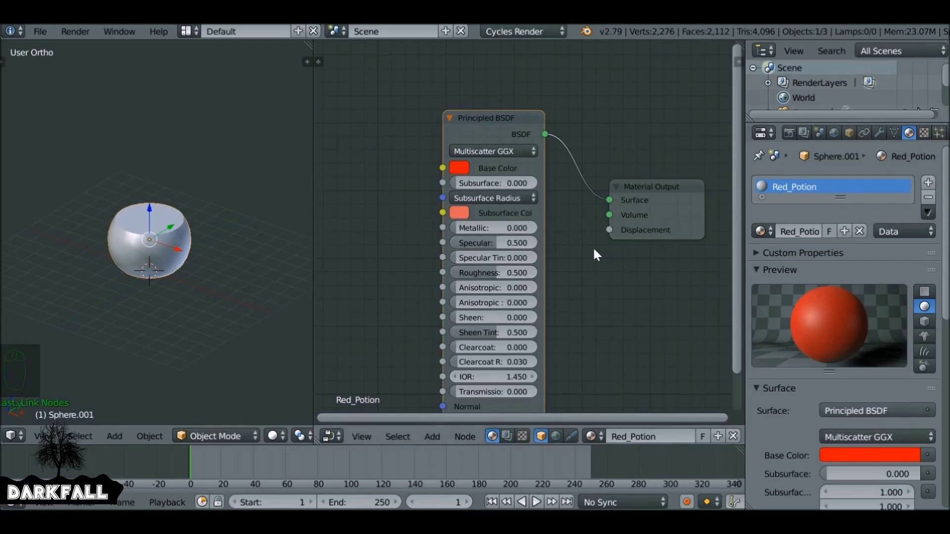
pyautogui.moveTo(495, 273); pyautogui.dragTo(449, 271)
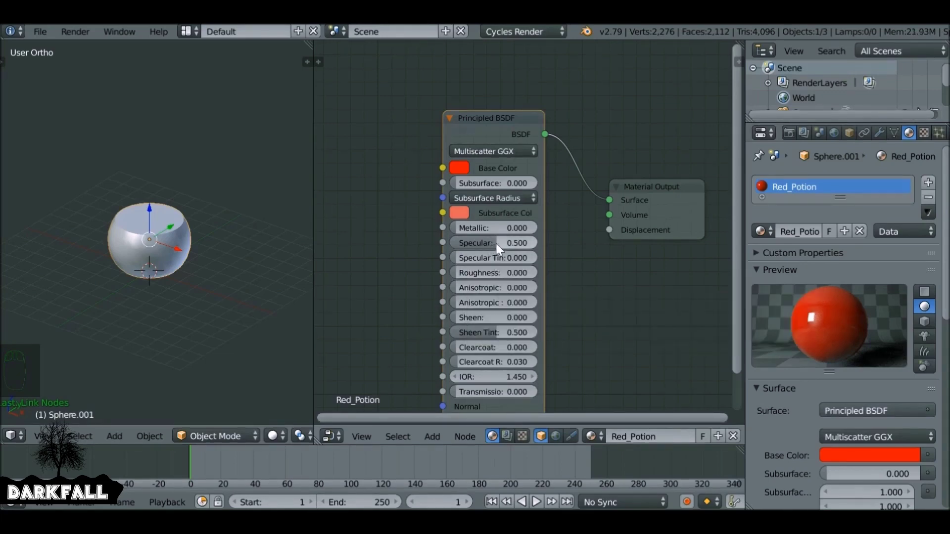
pyautogui.moveTo(488, 245)
pyautogui.mouseDown()
pyautogui.moveTo(516, 243)
pyautogui.moveTo(453, 243)
pyautogui.moveTo(495, 243)
pyautogui.mouseUp()
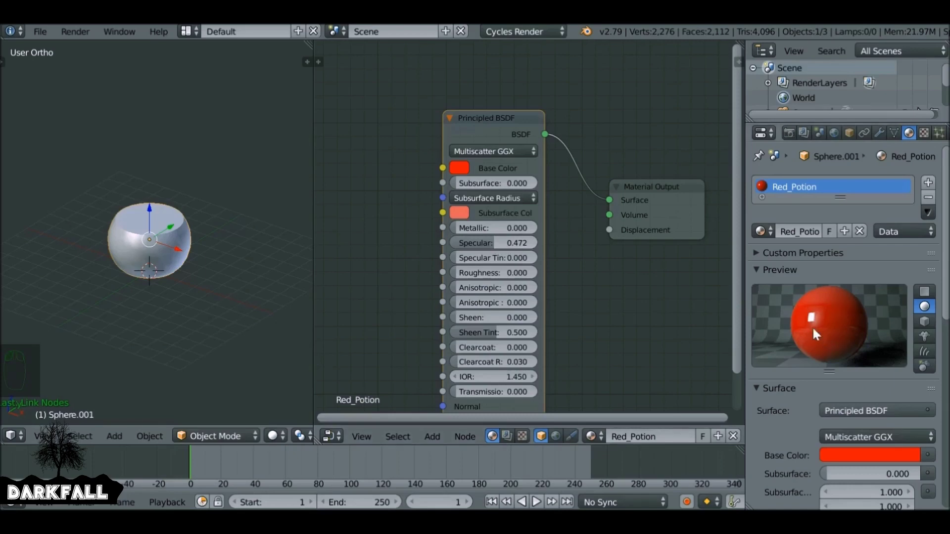
# Step: Switch the 3D view to Material shading and view the liquid mesh close up from a lower angle
pyautogui.scroll(-3, 554, 221)
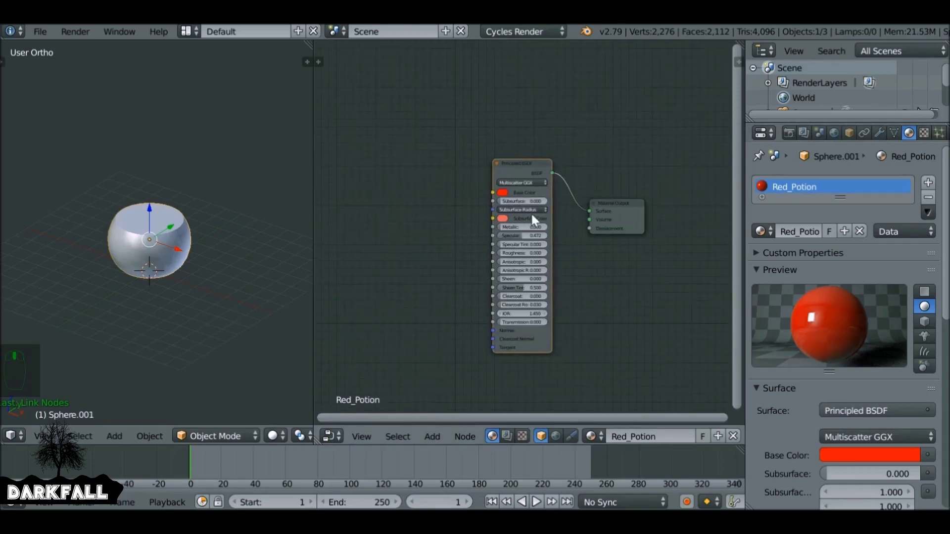
pyautogui.click(272, 436)
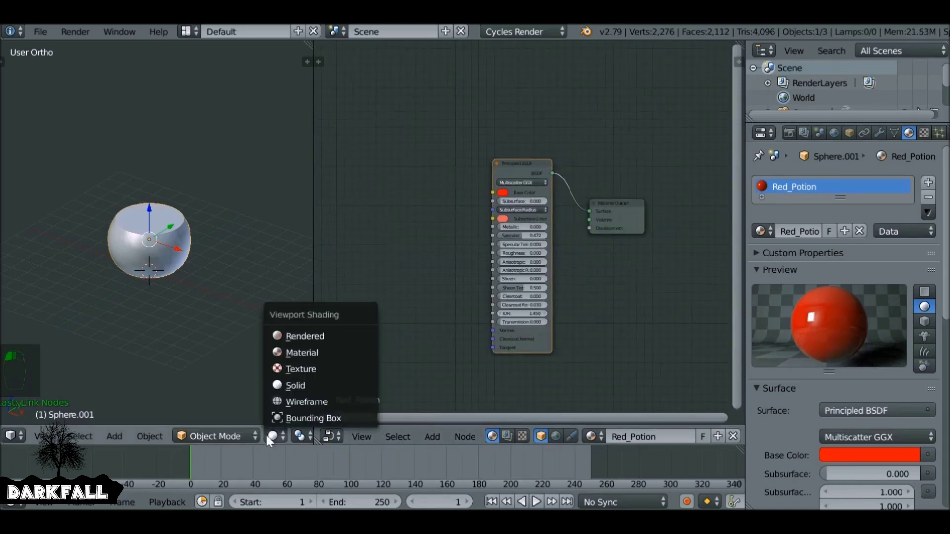
pyautogui.click(299, 353)
pyautogui.scroll(3, 209, 303)
pyautogui.moveTo(208, 300); pyautogui.dragTo(223, 276, button='middle')
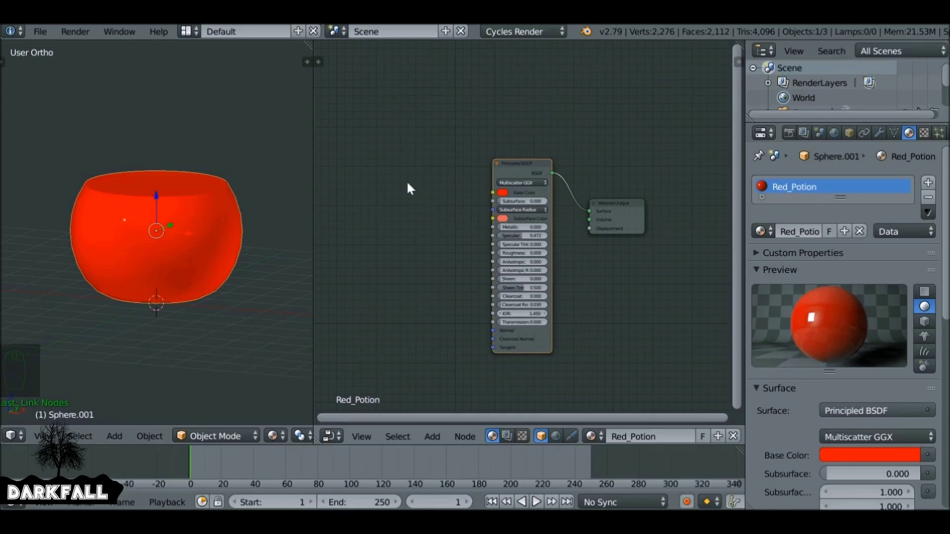
# Step: Add an RGB input node beside the Principled BSDF and copy the shader's red base color into it
pyautogui.hotkey('shift', 'a')
pyautogui.moveTo(410, 187)
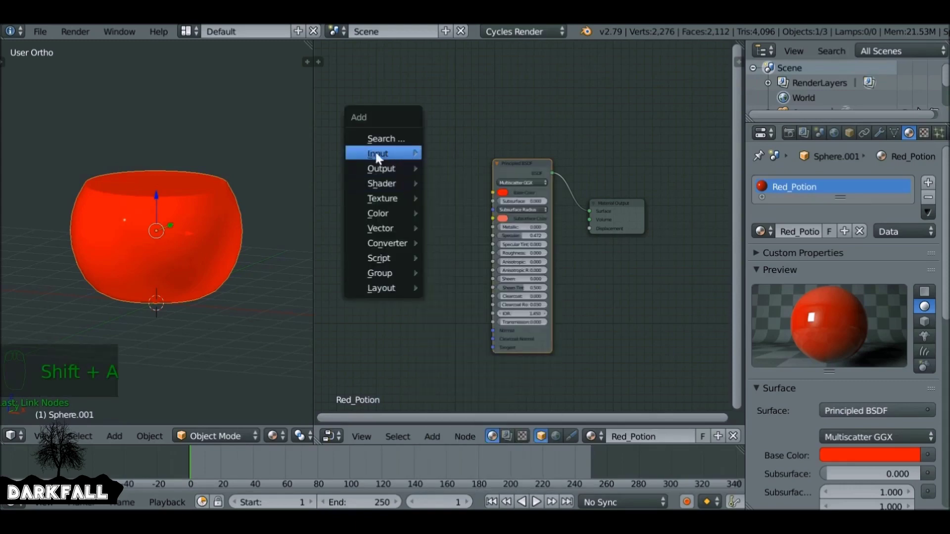
pyautogui.moveTo(407, 153)
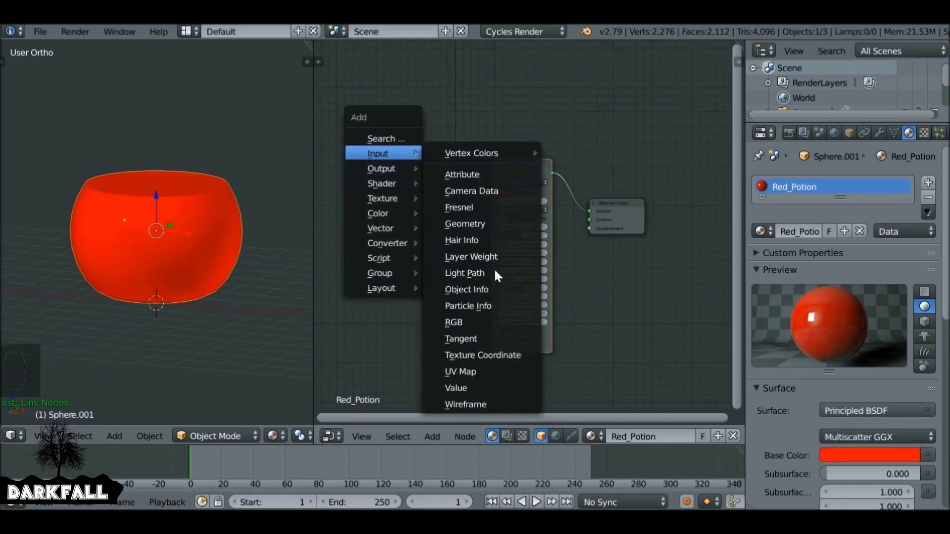
pyautogui.click(504, 321)
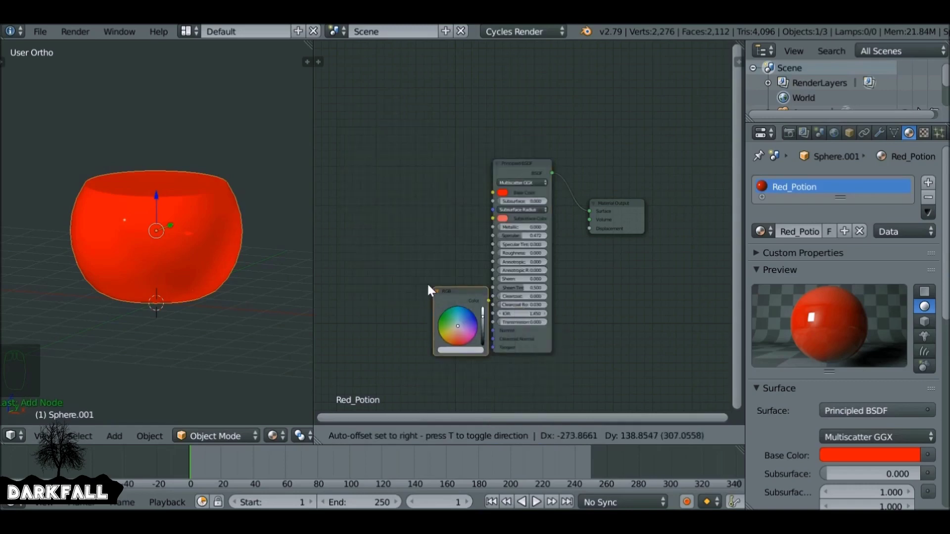
pyautogui.click(365, 176)
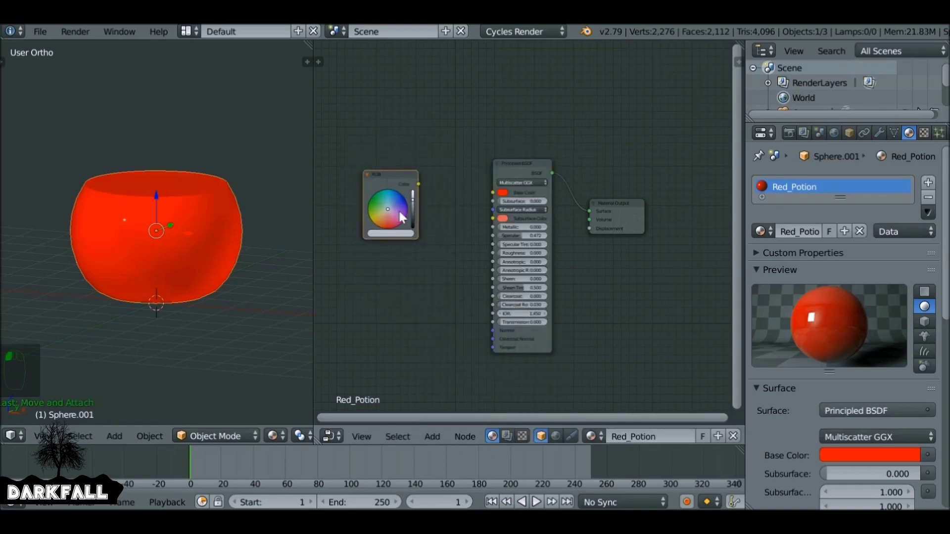
pyautogui.scroll(2, 401, 217)
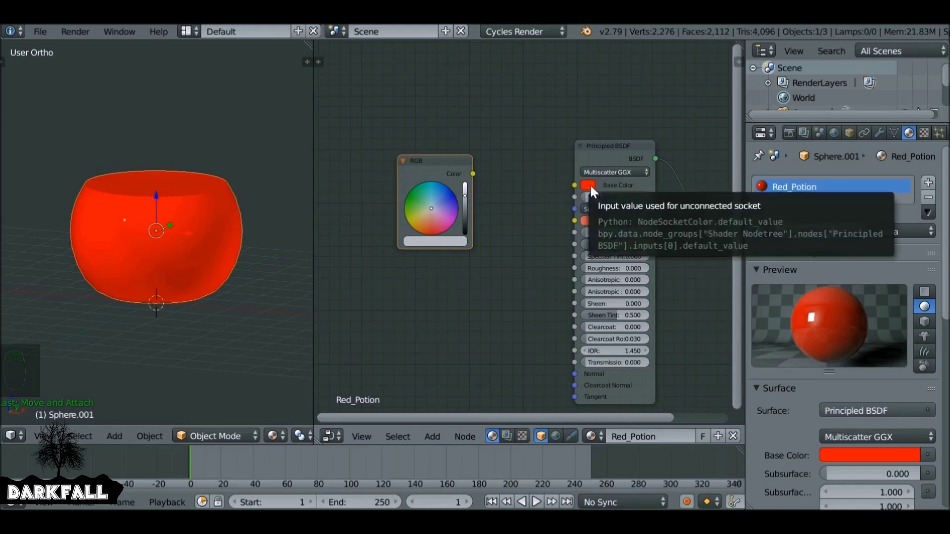
pyautogui.hotkey('ctrl', 'c')
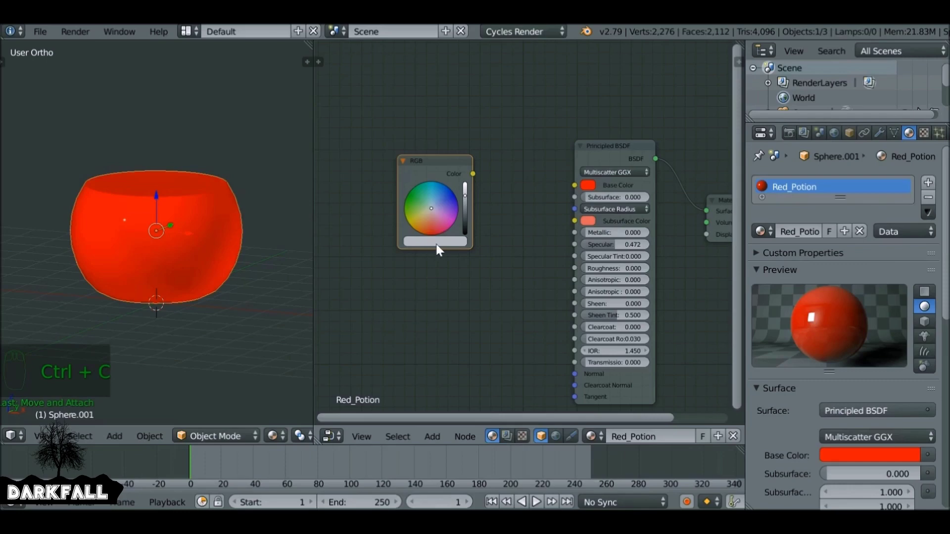
pyautogui.hotkey('ctrl', 'v')
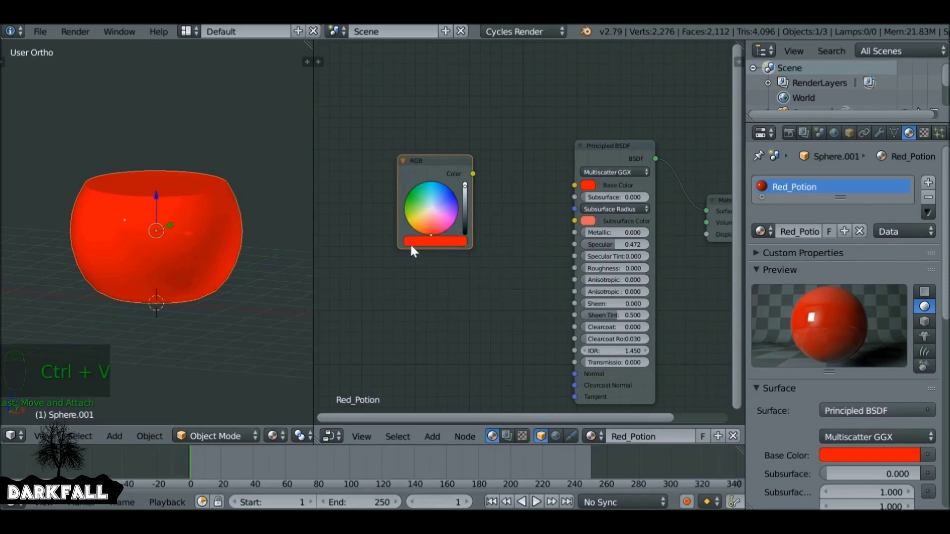
# Step: Duplicate the red RGB node below the original and darken the copy to a deep red
pyautogui.moveTo(438, 162); pyautogui.dragTo(435, 138)
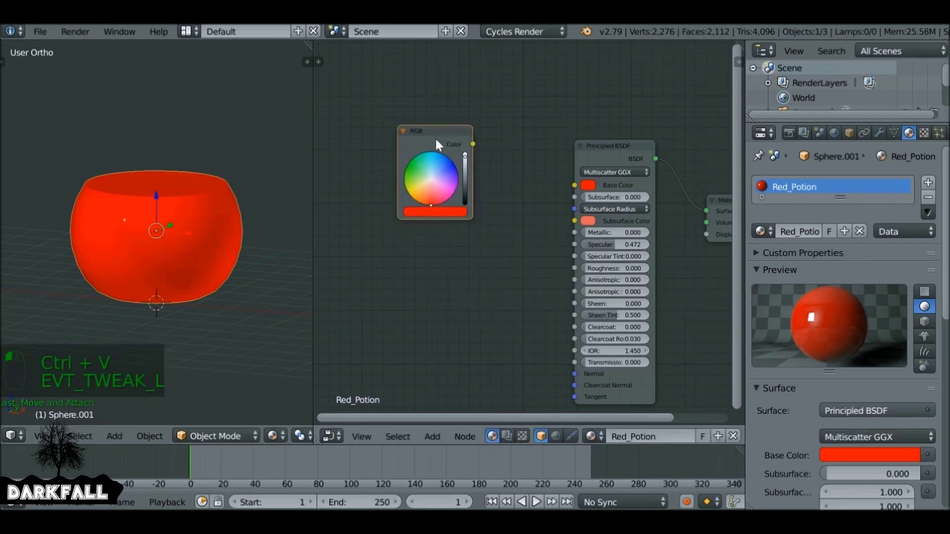
pyautogui.hotkey('shift', 'd')
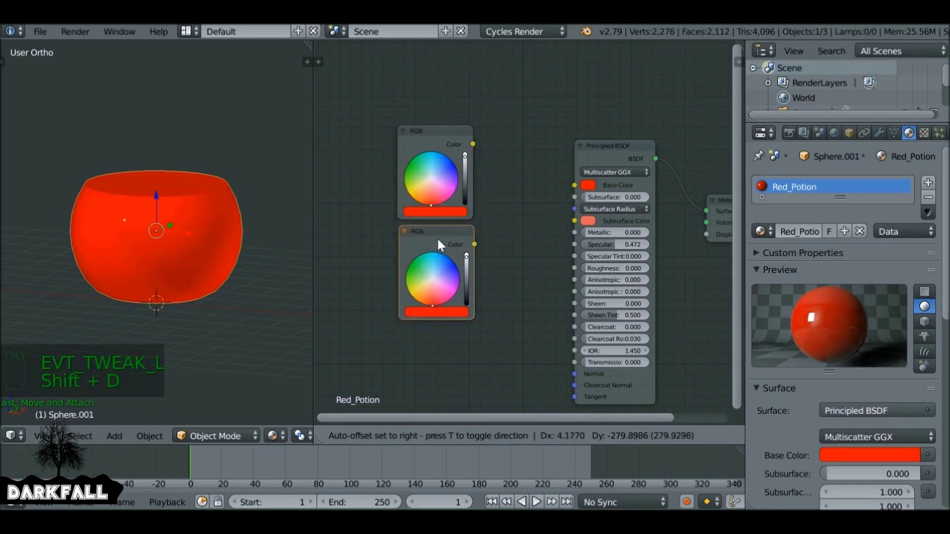
pyautogui.click(438, 254)
pyautogui.scroll(2, 464, 263)
pyautogui.moveTo(448, 281); pyautogui.dragTo(447, 307)
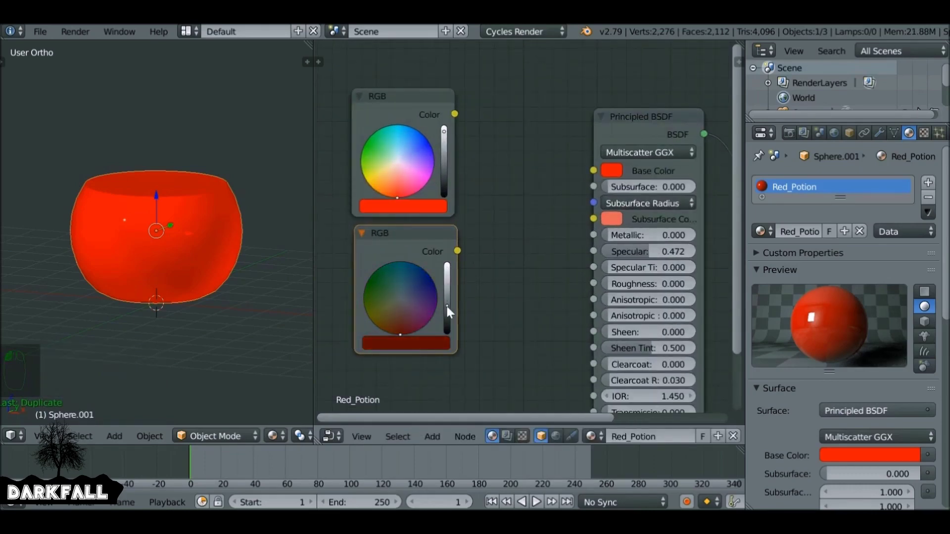
pyautogui.scroll(-1, 533, 166)
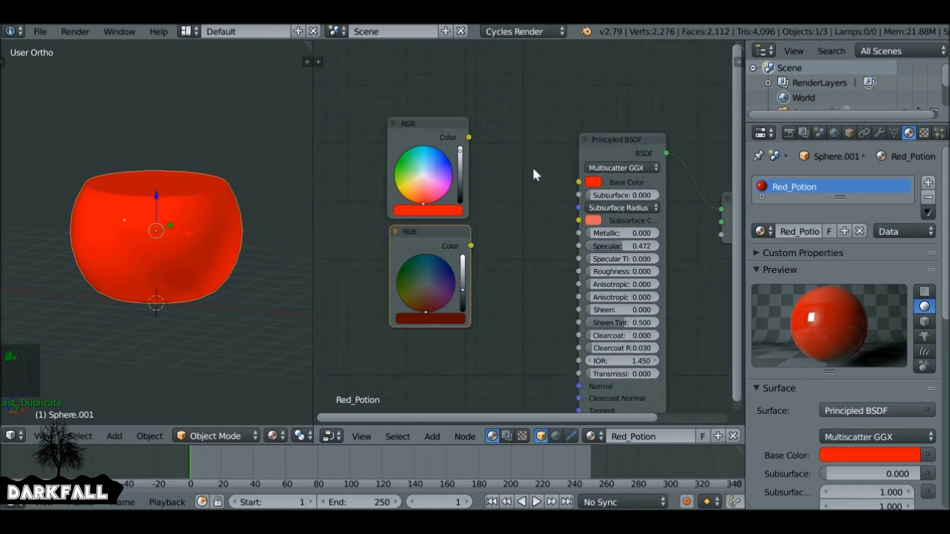
# Step: Move both RGB nodes farther from the shader and place a MixRGB node between them and the Principled BSDF
pyautogui.scroll(-2, 491, 179)
pyautogui.scroll(-1, 492, 181)
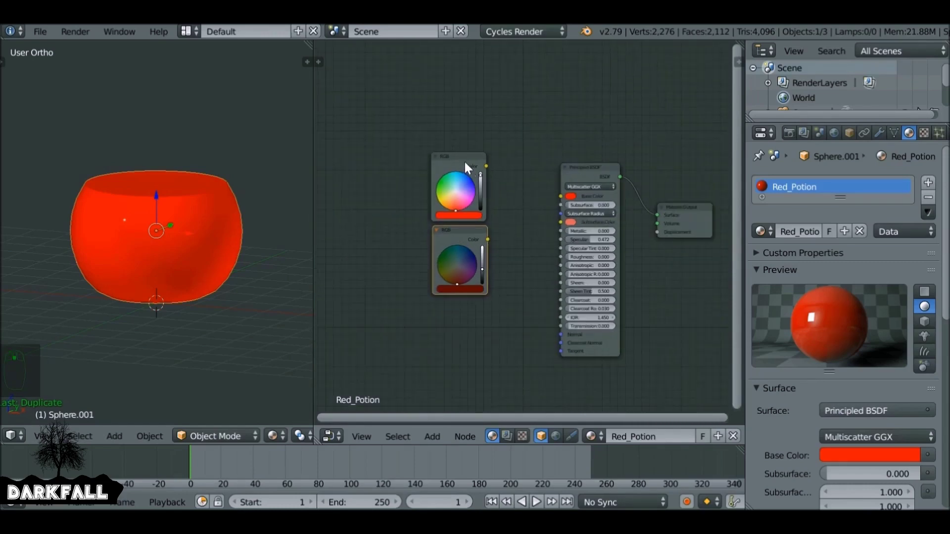
pyautogui.keyDown('shift'); pyautogui.click(464, 162); pyautogui.keyUp('shift')
pyautogui.press('g')
pyautogui.click(439, 176)
pyautogui.hotkey('shift', 'a')
pyautogui.moveTo(480, 189)
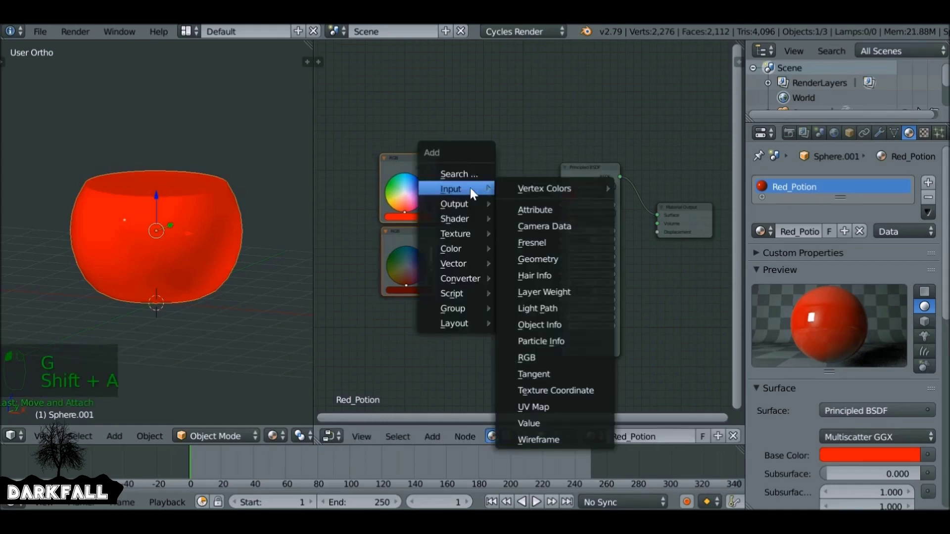
pyautogui.moveTo(454, 247)
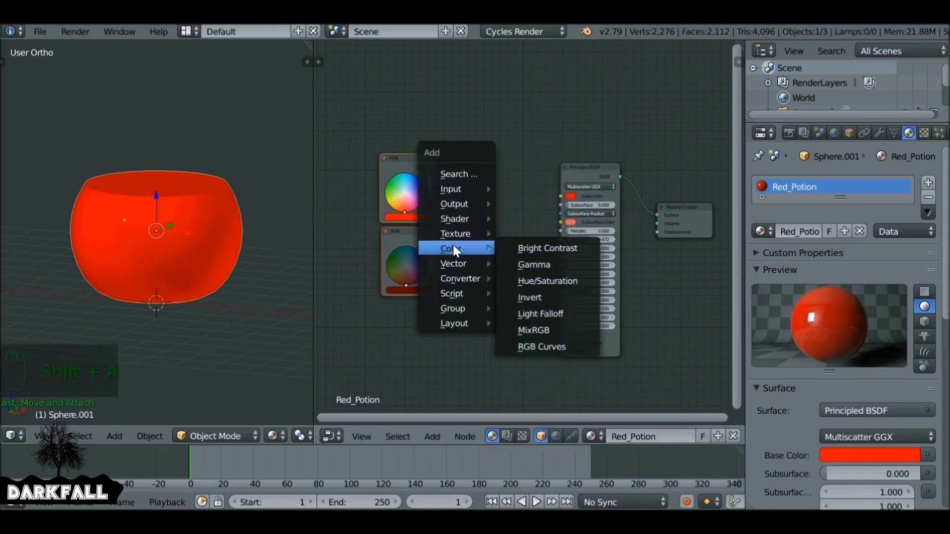
pyautogui.click(575, 328)
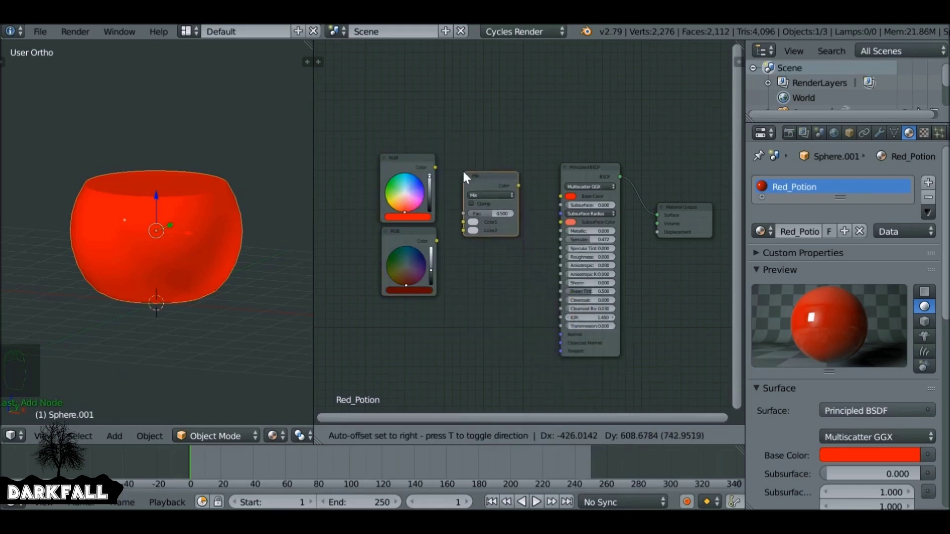
pyautogui.click(462, 168)
# Step: Link the bright red to the Mix node's Color1, the dark red to Color2, and the Mix output to Base Color
pyautogui.scroll(3, 459, 166)
pyautogui.moveTo(427, 147); pyautogui.dragTo(469, 220)
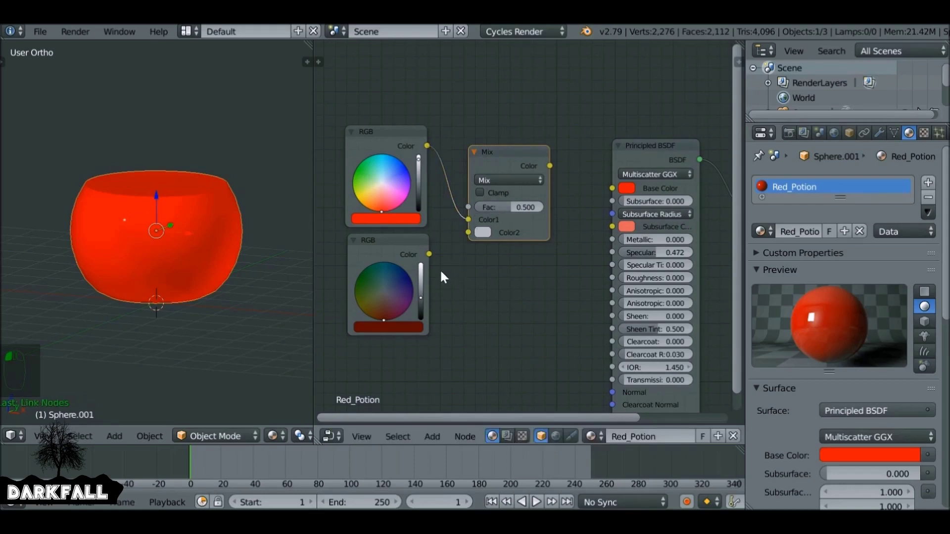
pyautogui.moveTo(429, 254); pyautogui.dragTo(470, 236)
pyautogui.moveTo(551, 166); pyautogui.dragTo(556, 167)
pyautogui.moveTo(613, 189); pyautogui.dragTo(613, 189)
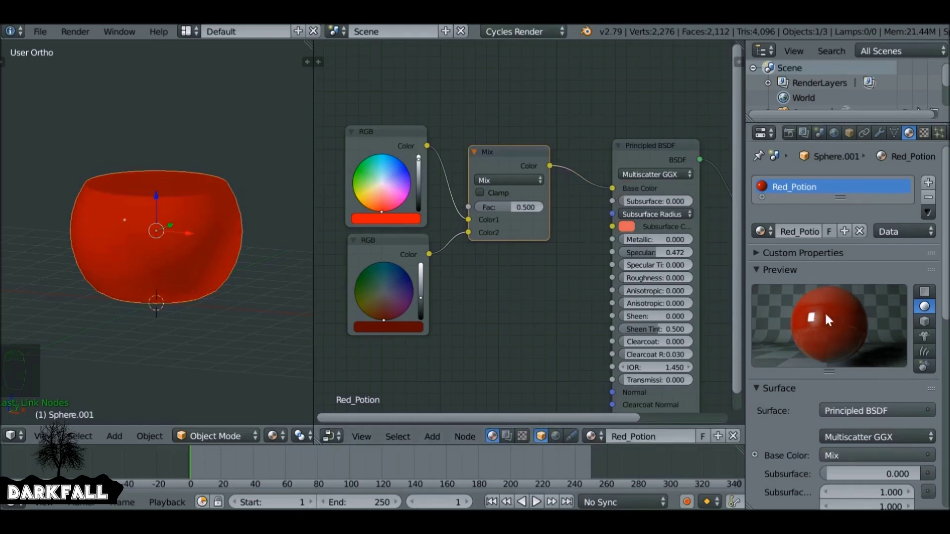
pyautogui.moveTo(502, 158); pyautogui.dragTo(508, 130)
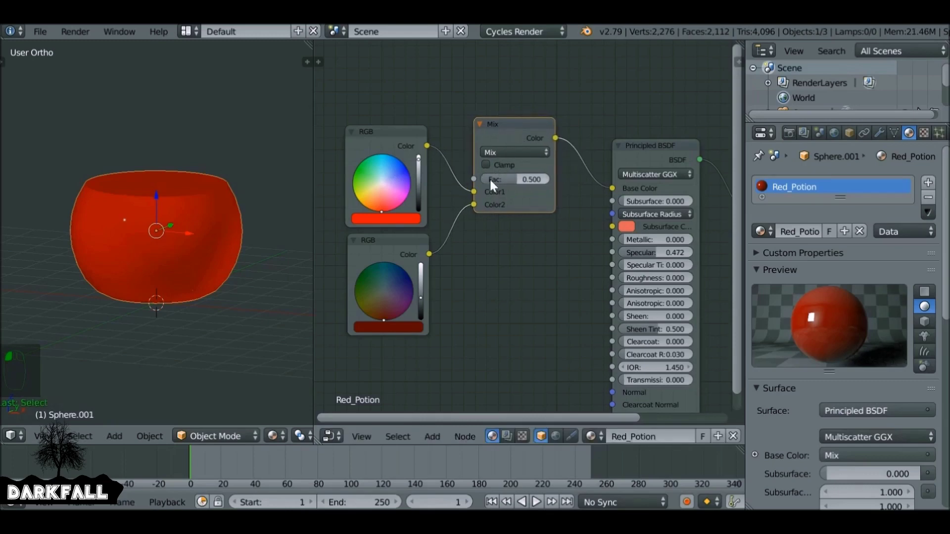
# Step: Add a Noise Texture node above the two RGB nodes
pyautogui.scroll(-5, 474, 184)
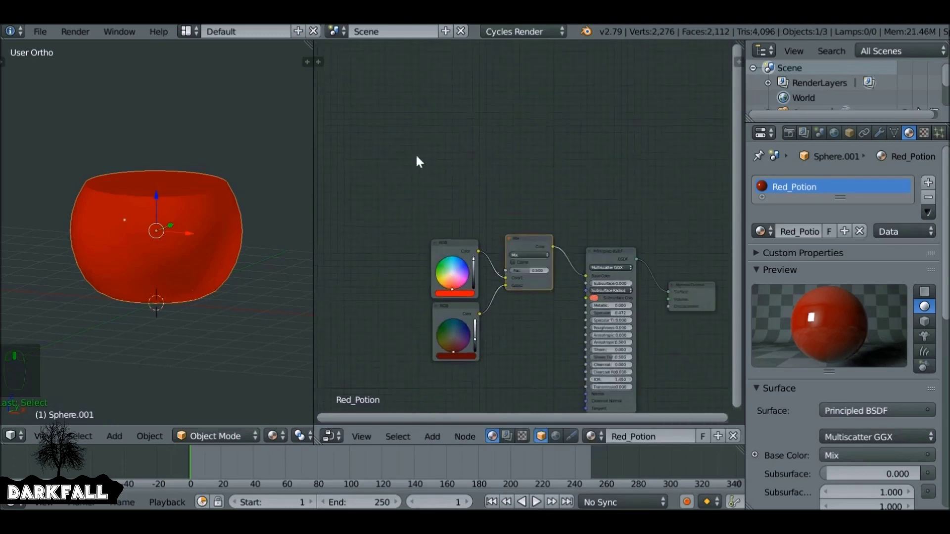
pyautogui.hotkey('shift', 'a')
pyautogui.moveTo(372, 137)
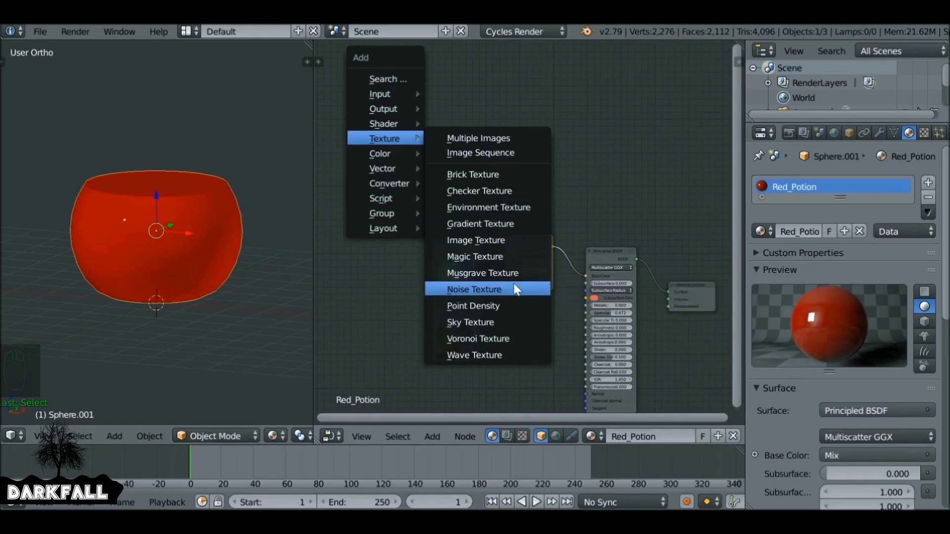
pyautogui.click(499, 290)
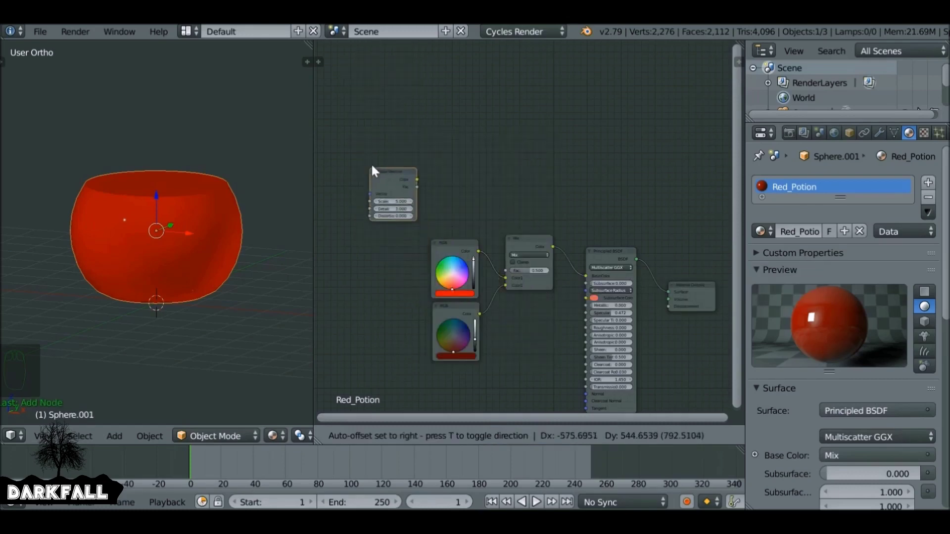
pyautogui.click(429, 152)
# Step: Link the Noise Texture's Fac output to the Mix node's Fac input
pyautogui.scroll(3, 492, 198)
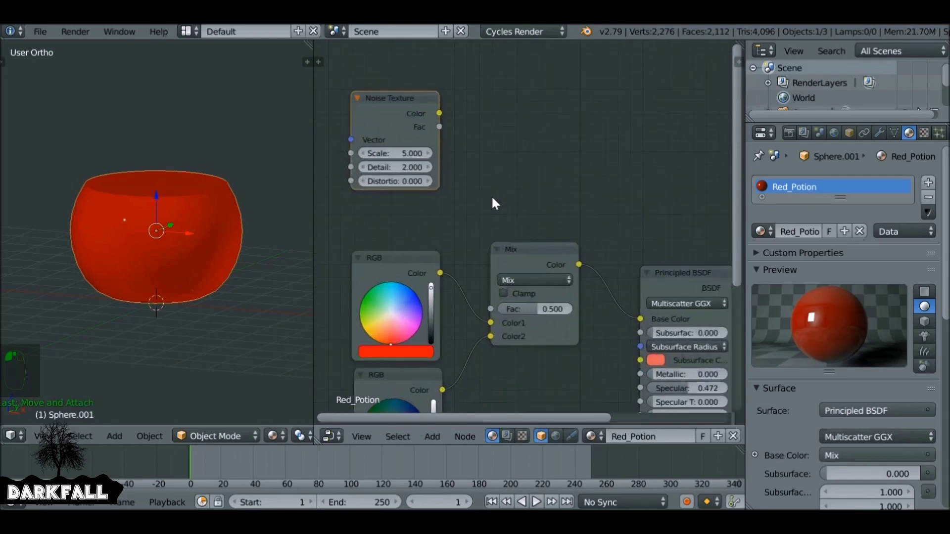
pyautogui.moveTo(441, 112); pyautogui.dragTo(455, 103)
pyautogui.moveTo(440, 127); pyautogui.dragTo(492, 310)
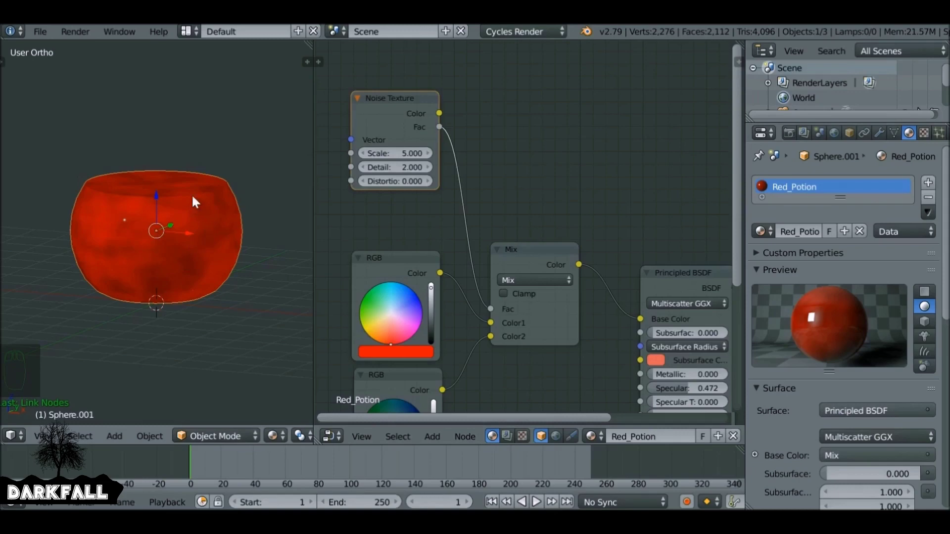
# Step: Set the Noise Texture's detail to 5
pyautogui.scroll(1, 384, 210)
pyautogui.moveTo(383, 210); pyautogui.dragTo(466, 183, button='middle')
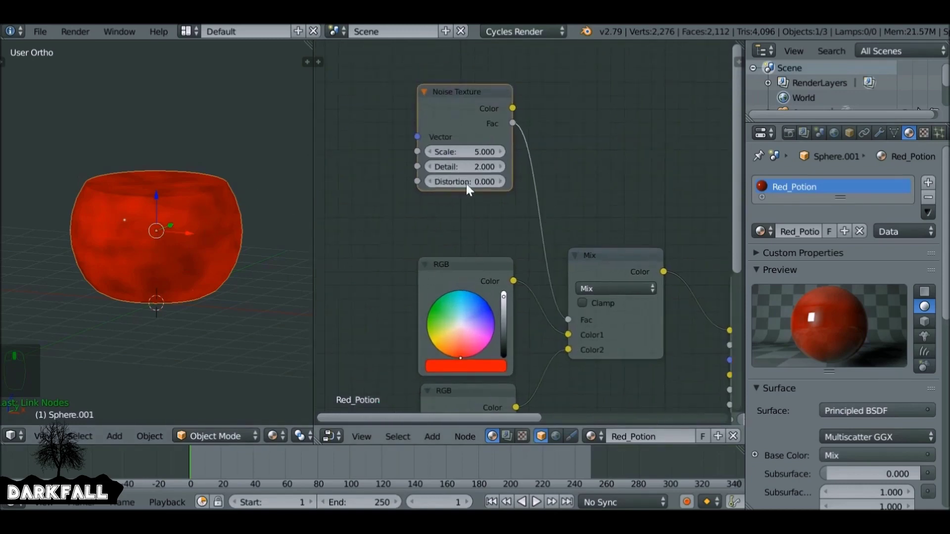
pyautogui.click(466, 166)
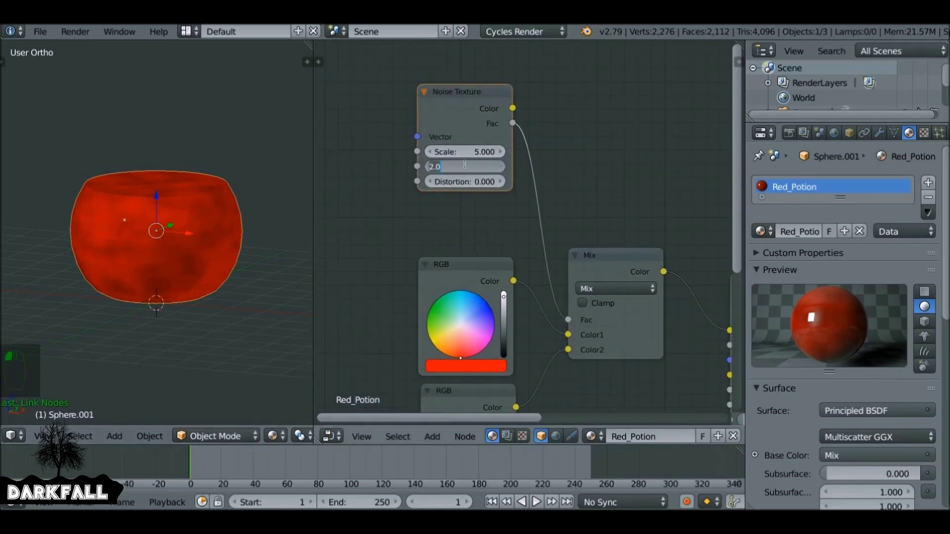
pyautogui.write('5')
pyautogui.press('Return')
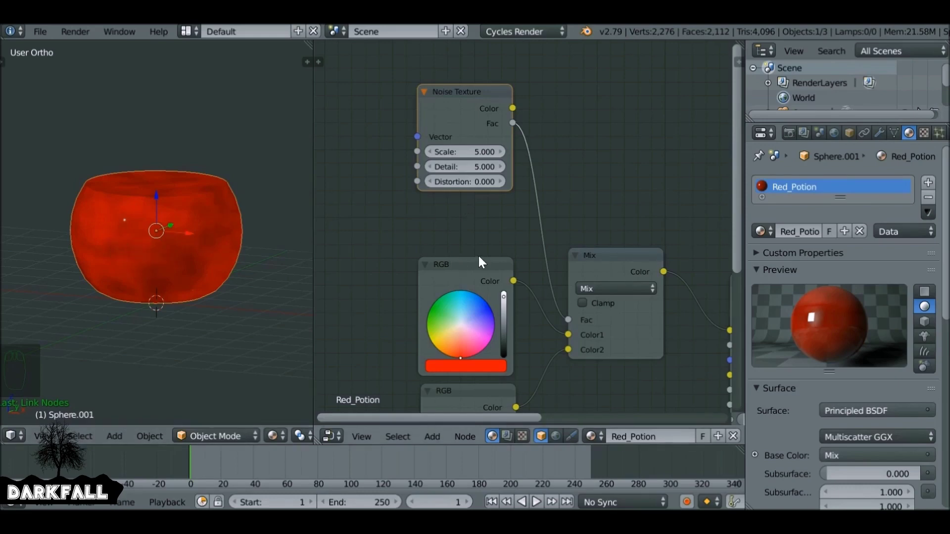
# Step: Insert an RGB Curves node into the link between the Noise Texture and the Mix node's Fac
pyautogui.scroll(-2, 478, 255)
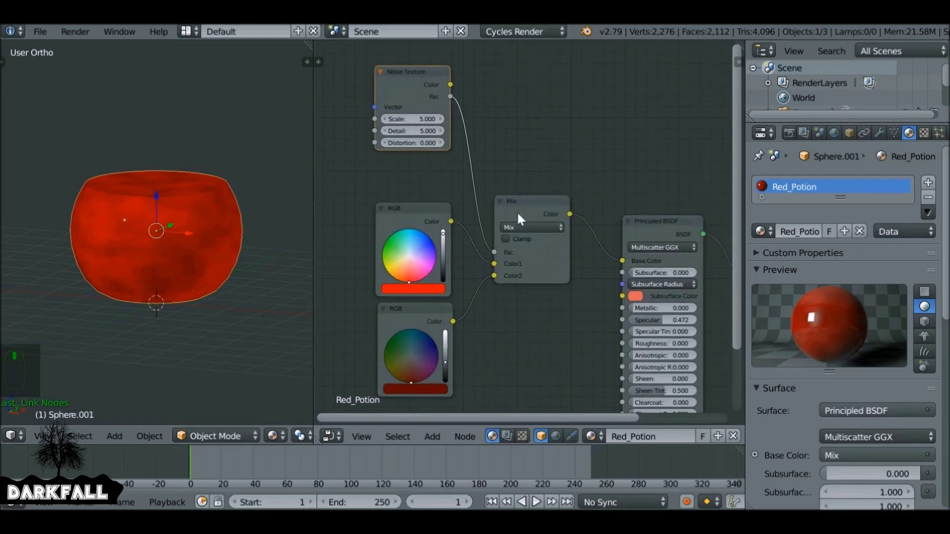
pyautogui.hotkey('shift', 'a')
pyautogui.moveTo(560, 161)
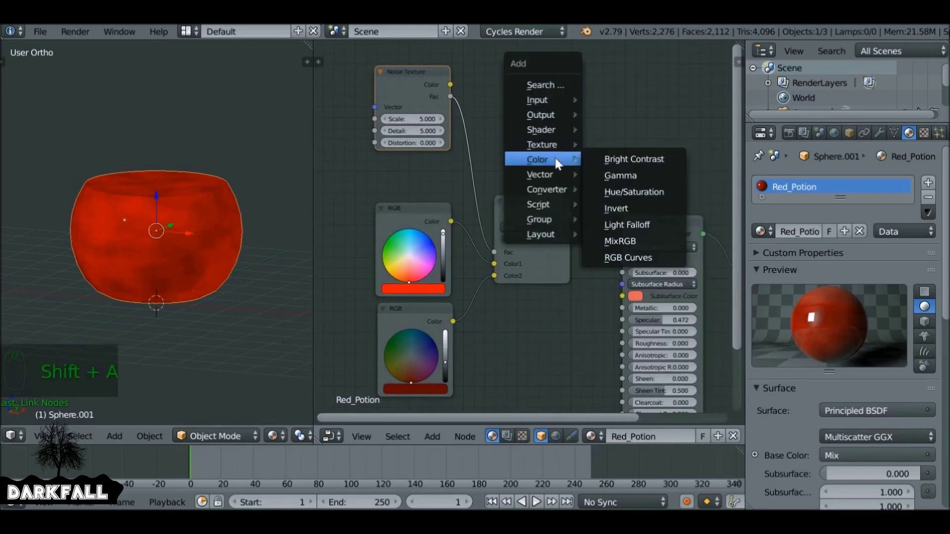
pyautogui.click(629, 257)
pyautogui.click(465, 68)
# Step: Shape the RGB Curves into an S-curve with a low point near 0.245, 0.083 and a high point near 0.488, 0.721
pyautogui.moveTo(463, 67); pyautogui.dragTo(438, 144, button='middle')
pyautogui.scroll(-2, 607, 165)
pyautogui.moveTo(607, 166); pyautogui.dragTo(622, 186, button='middle')
pyautogui.scroll(1, 623, 185)
pyautogui.scroll(3, 622, 185)
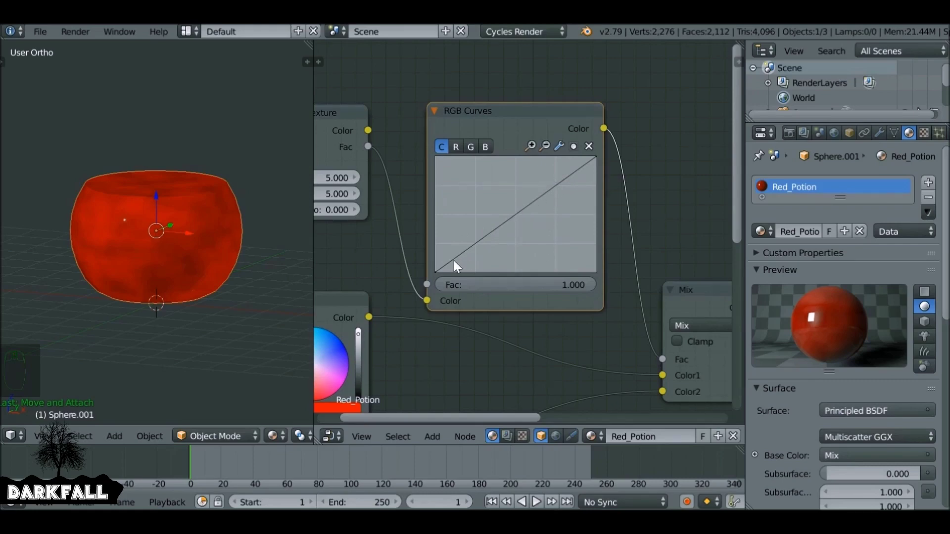
pyautogui.moveTo(459, 259); pyautogui.dragTo(474, 263)
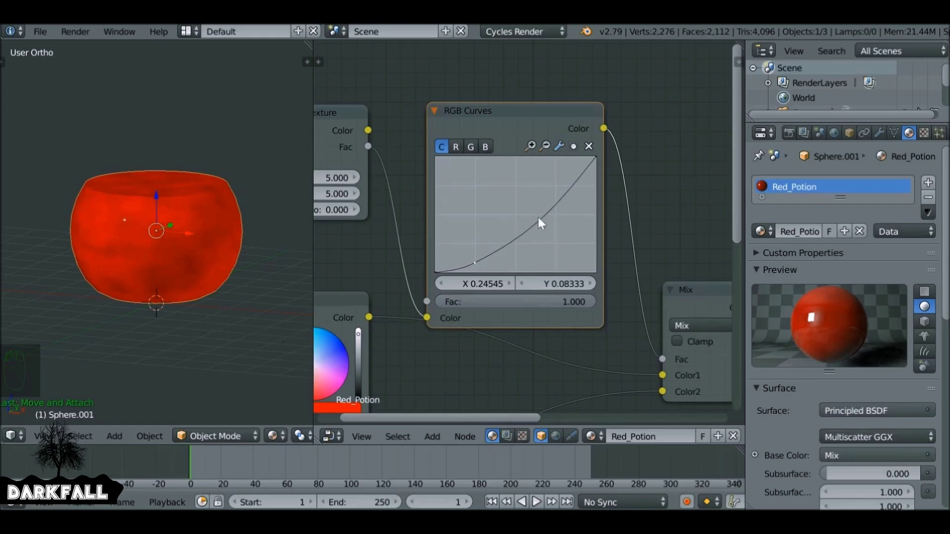
pyautogui.moveTo(560, 201); pyautogui.dragTo(513, 189)
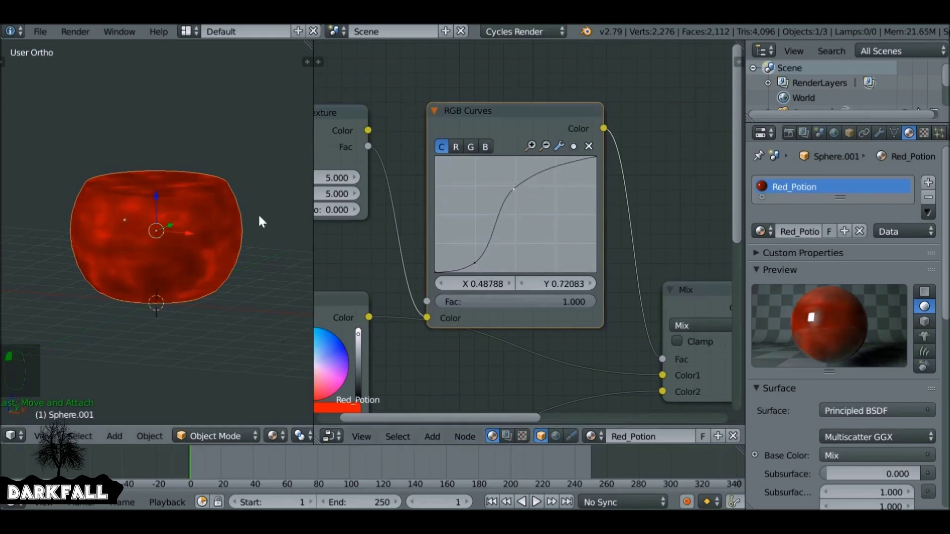
# Step: Steepen the S-curve by raising its upper point slightly and moving the lower point to about X 0.352, Y 0.054
pyautogui.moveTo(513, 189); pyautogui.dragTo(515, 179)
pyautogui.moveTo(474, 267); pyautogui.dragTo(488, 264)
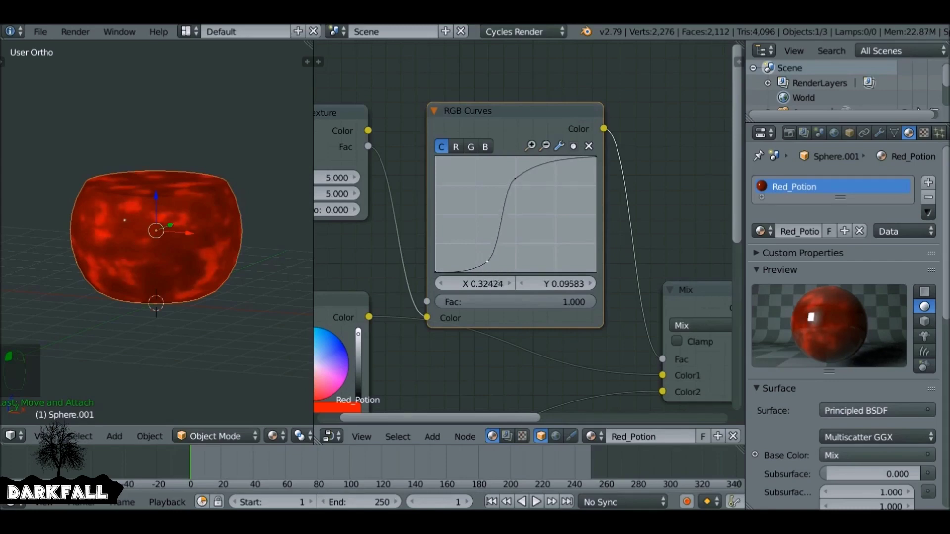
pyautogui.moveTo(486, 259); pyautogui.dragTo(492, 267)
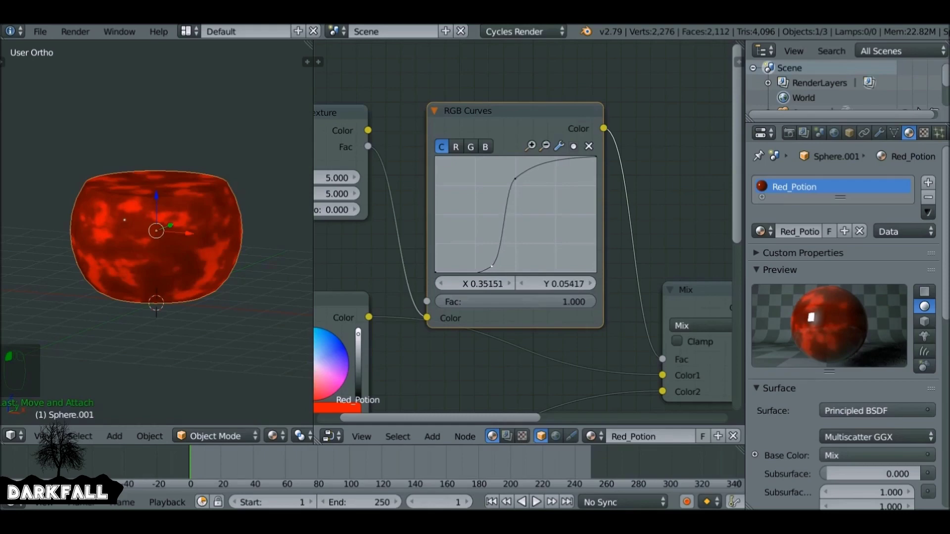
# Step: Set the Noise Texture's distortion to 2 and save over the existing blend file
pyautogui.keyDown('ctrl'); pyautogui.scroll(6, 448, 254); pyautogui.keyUp('ctrl')
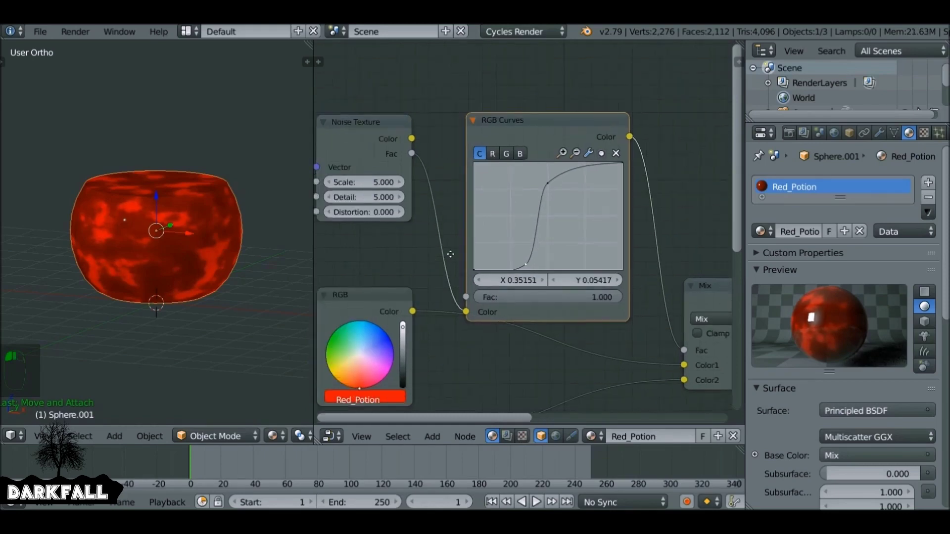
pyautogui.moveTo(419, 217); pyautogui.dragTo(445, 218)
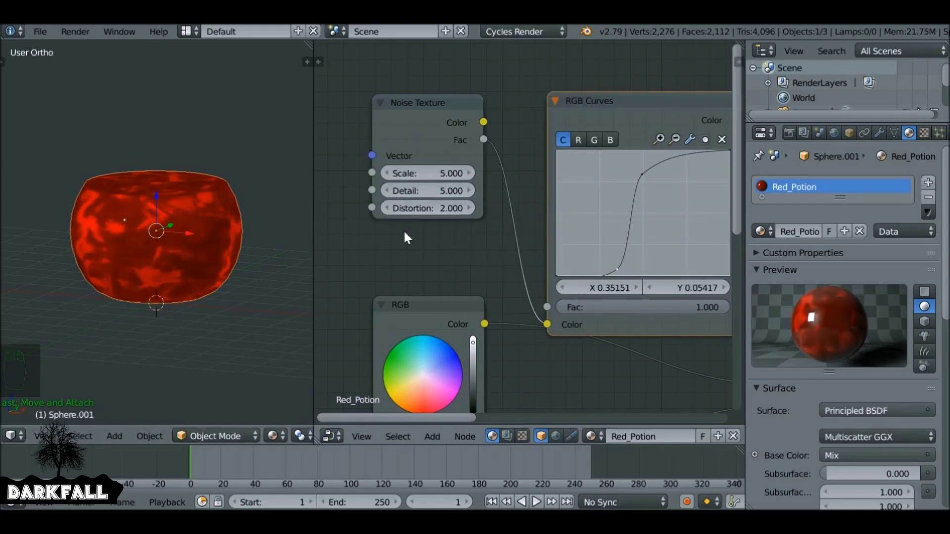
pyautogui.hotkey('ctrl', 's')
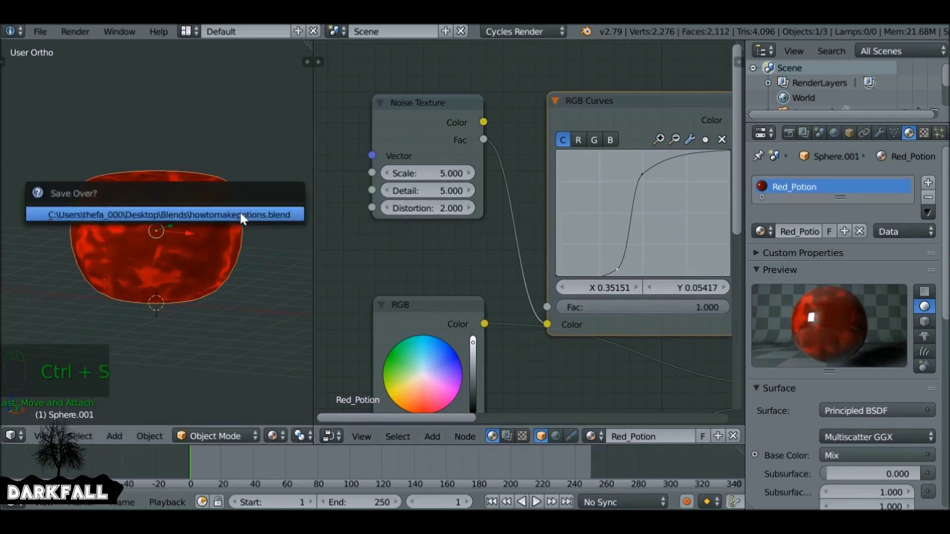
pyautogui.click(225, 214)
# Step: Set the Noise Texture's distortion to 0 and keyframe it at frame 1
pyautogui.click(439, 204)
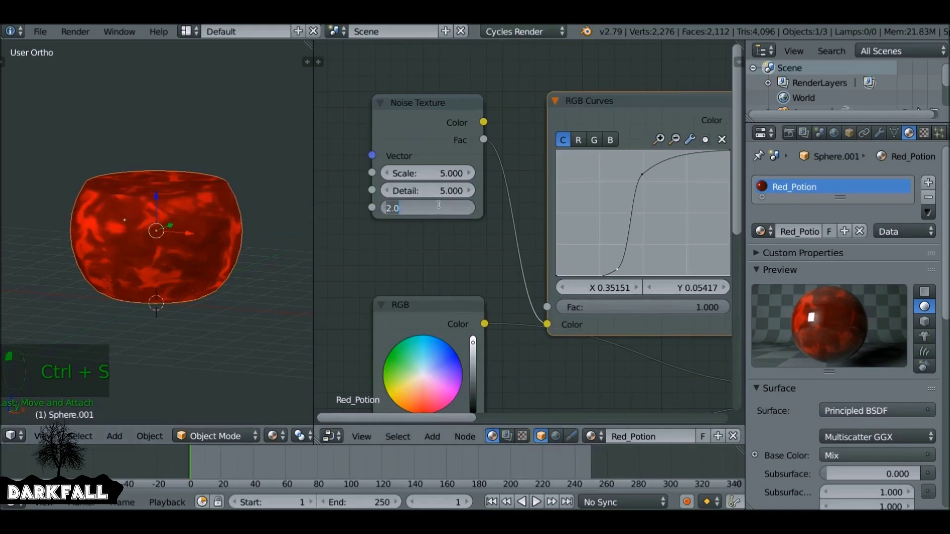
pyautogui.write('0')
pyautogui.press('Return')
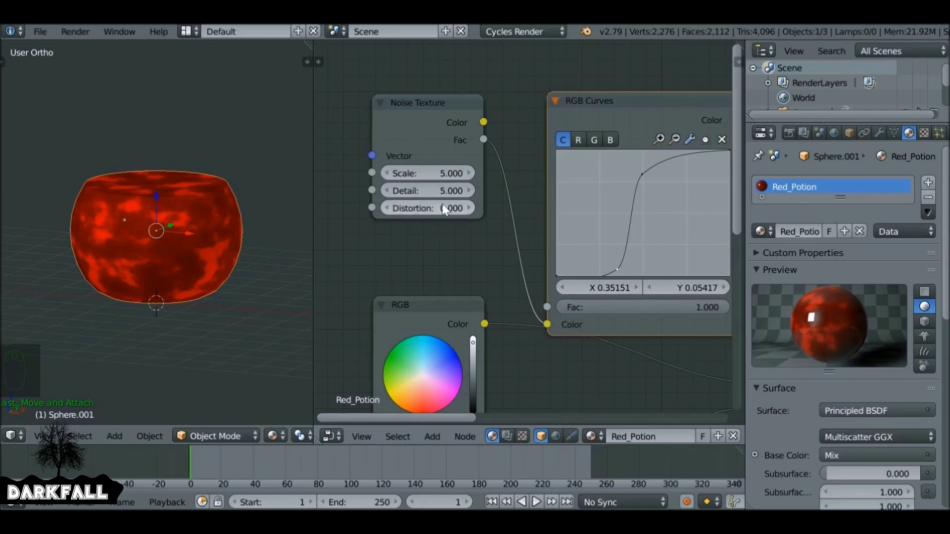
pyautogui.press('i')
# Step: Set the animation's end frame to 125
pyautogui.click(366, 502)
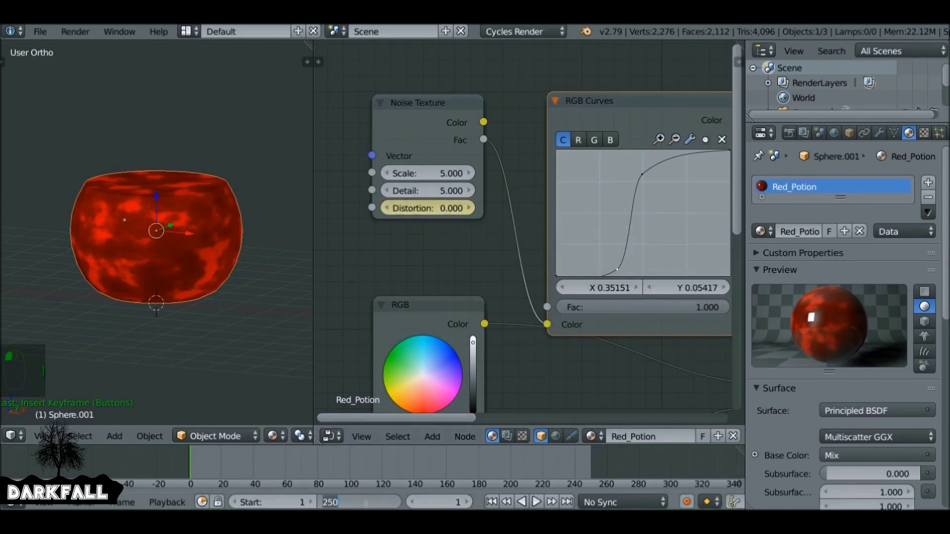
pyautogui.write('125')
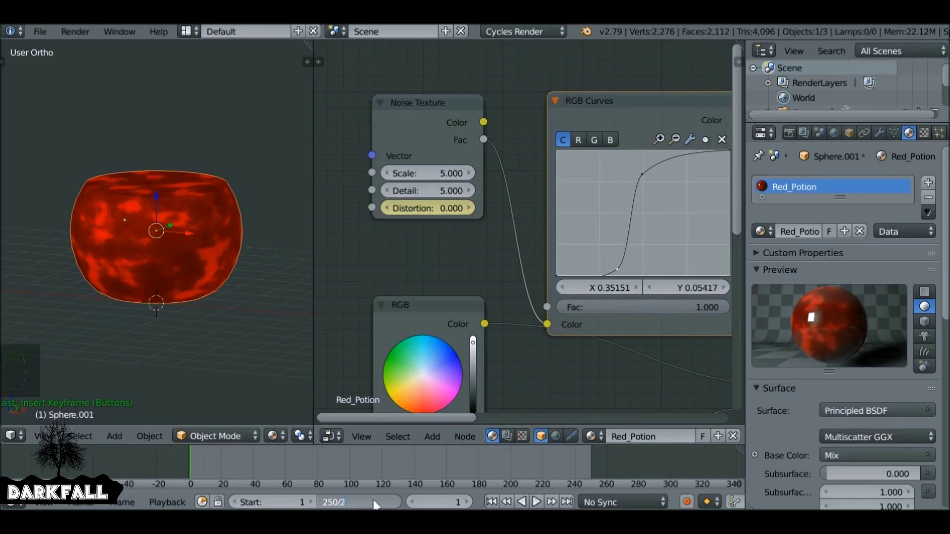
pyautogui.press('Return')
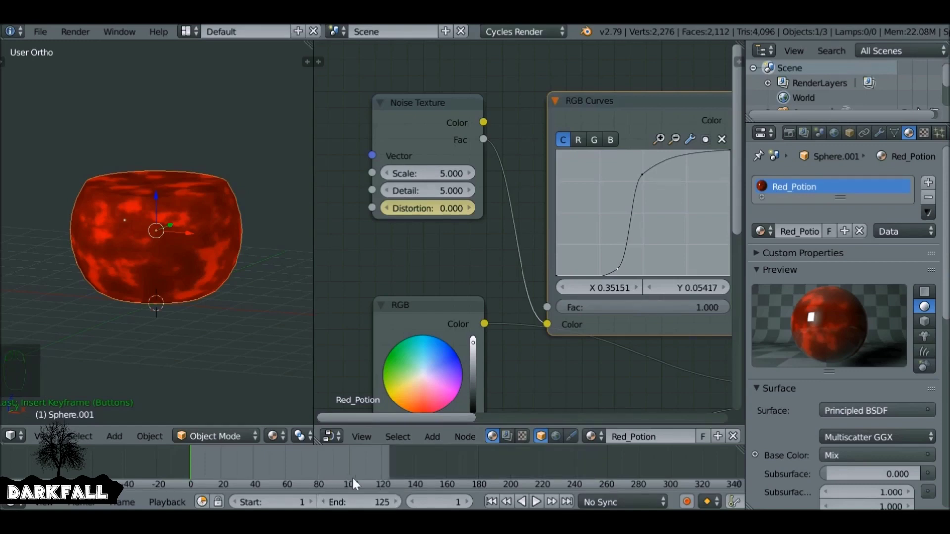
# Step: Go to the last frame, set the Noise Texture's distortion to 2, and keyframe it there
pyautogui.click(572, 502)
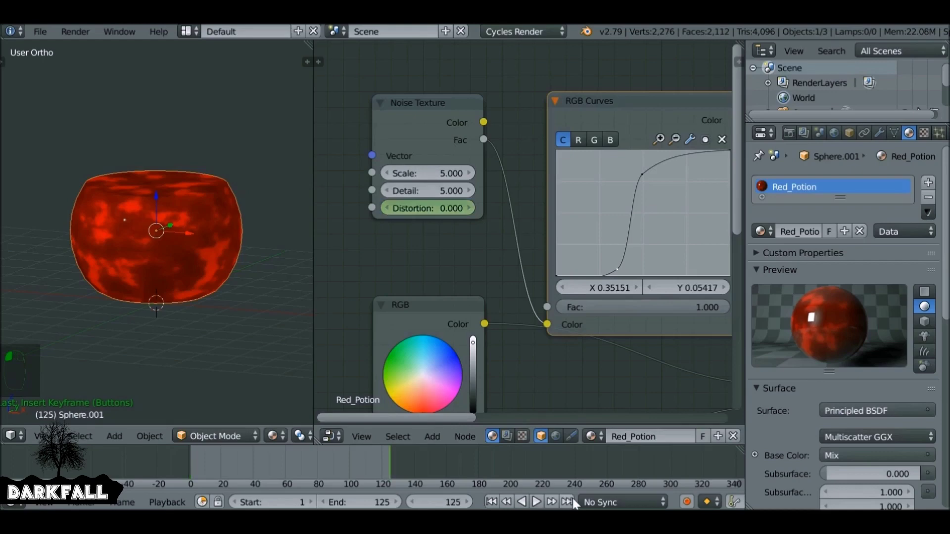
pyautogui.click(436, 207)
pyautogui.write('2')
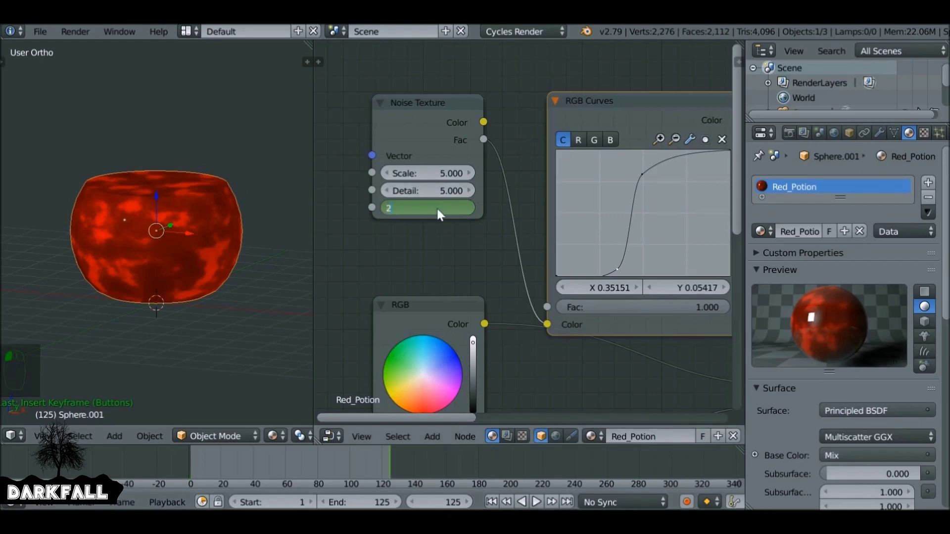
pyautogui.press('Return')
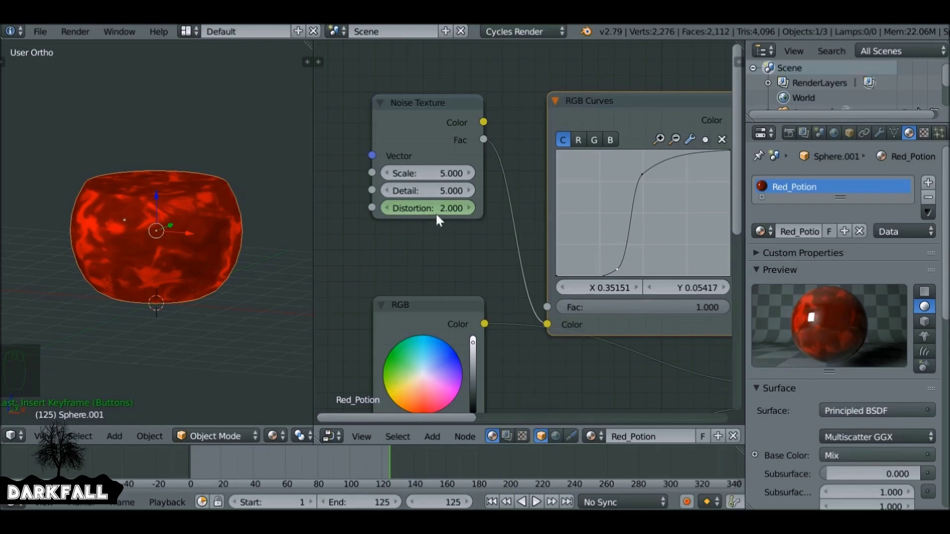
pyautogui.press('i')
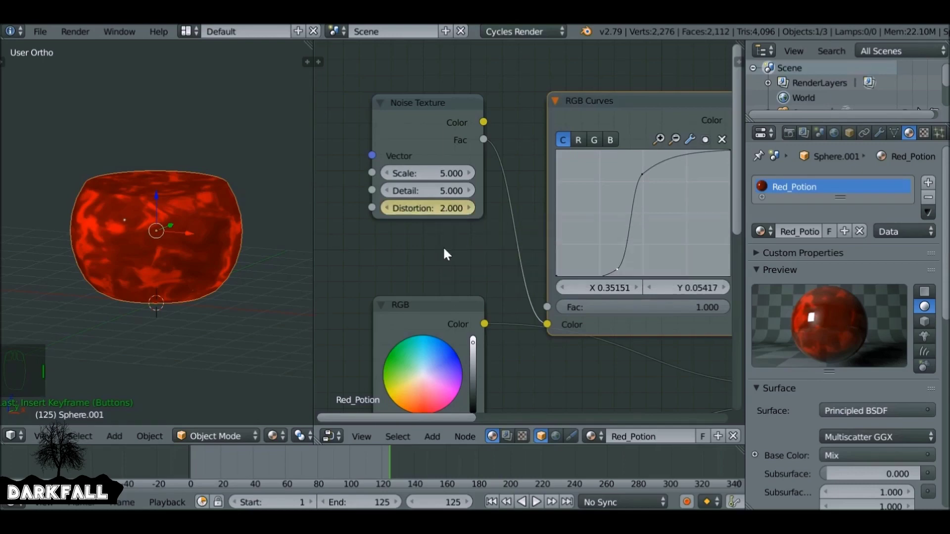
# Step: Preview the distortion animation by playing it and checking frames along the timeline
pyautogui.click(304, 470)
pyautogui.hotkey('alt', 'a')
pyautogui.click(260, 456)
pyautogui.hotkey('alt', 'a')
pyautogui.click(231, 455)
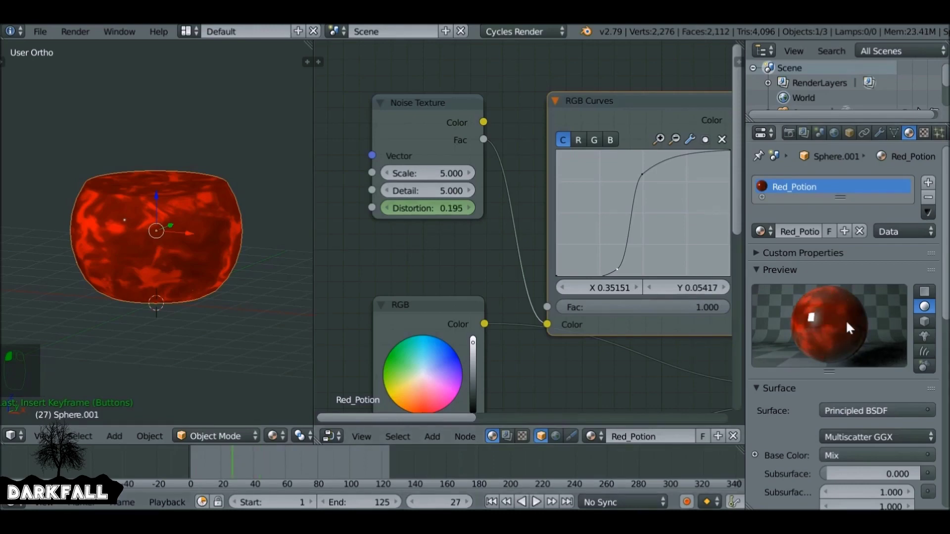
# Step: Save over the blend file and return to the first frame
pyautogui.hotkey('ctrl', 's')
pyautogui.click(209, 245)
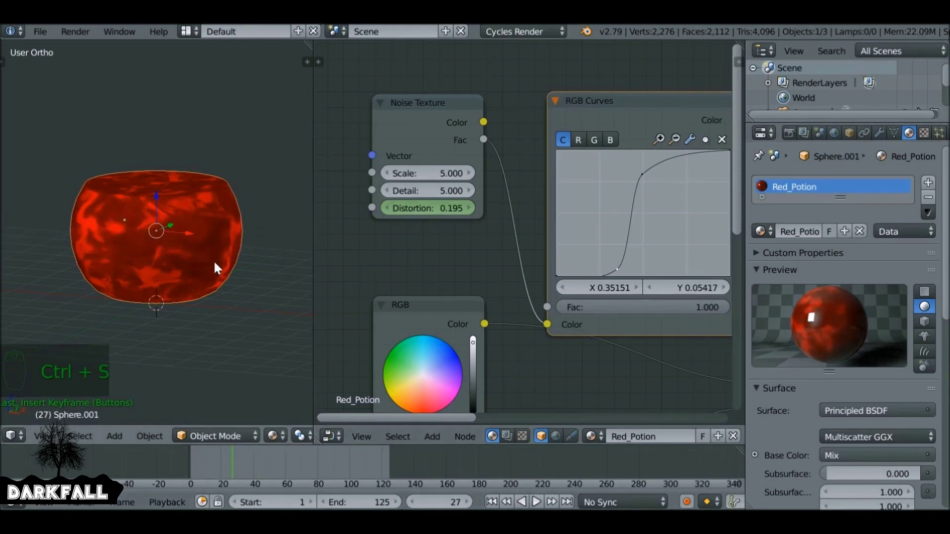
pyautogui.click(491, 502)
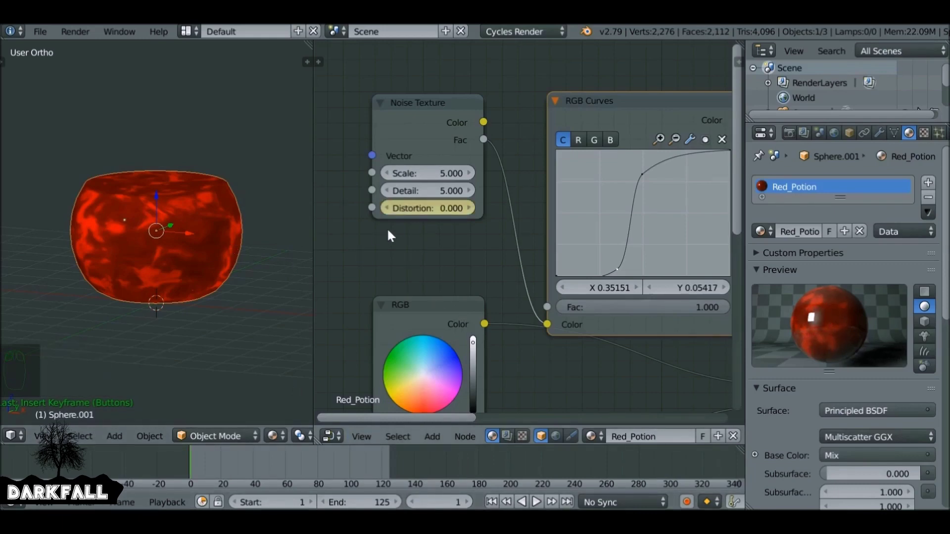
# Step: Unhide the bottle around the liquid and widen the 3D viewport beside the node editor
pyautogui.scroll(-2, 376, 234)
pyautogui.scroll(-3, 574, 161)
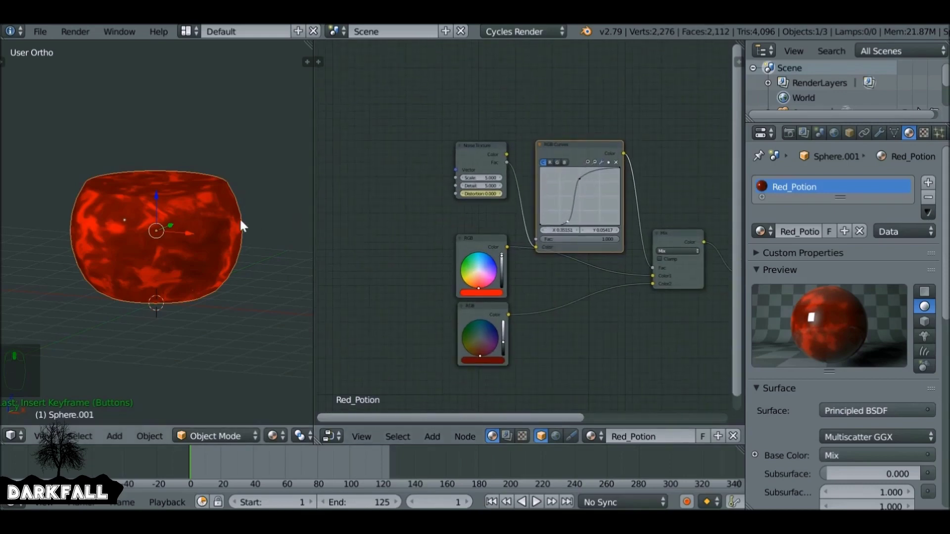
pyautogui.hotkey('alt', 'h')
pyautogui.moveTo(313, 179); pyautogui.dragTo(542, 186)
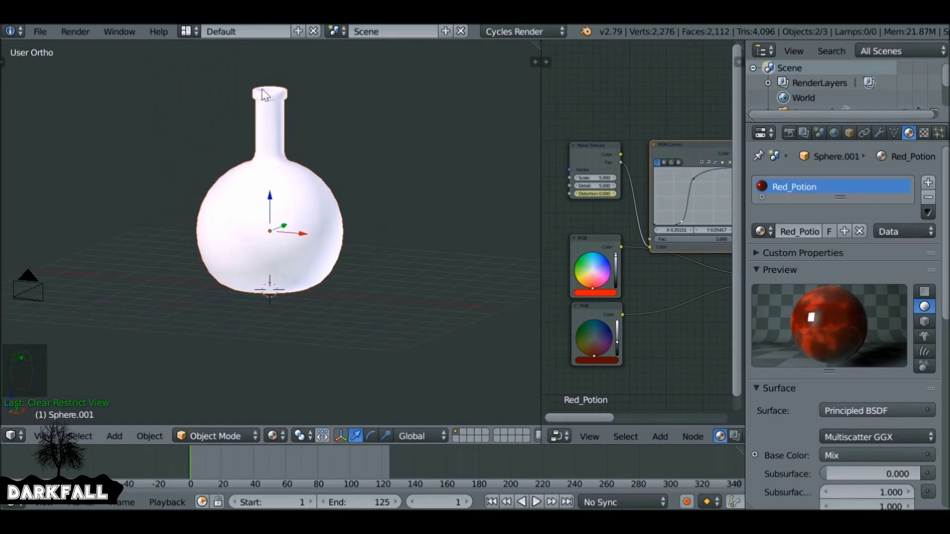
# Step: Run a test render of frame 1 to check the potion inside the glass bottle, and return to the viewport
pyautogui.click(789, 133)
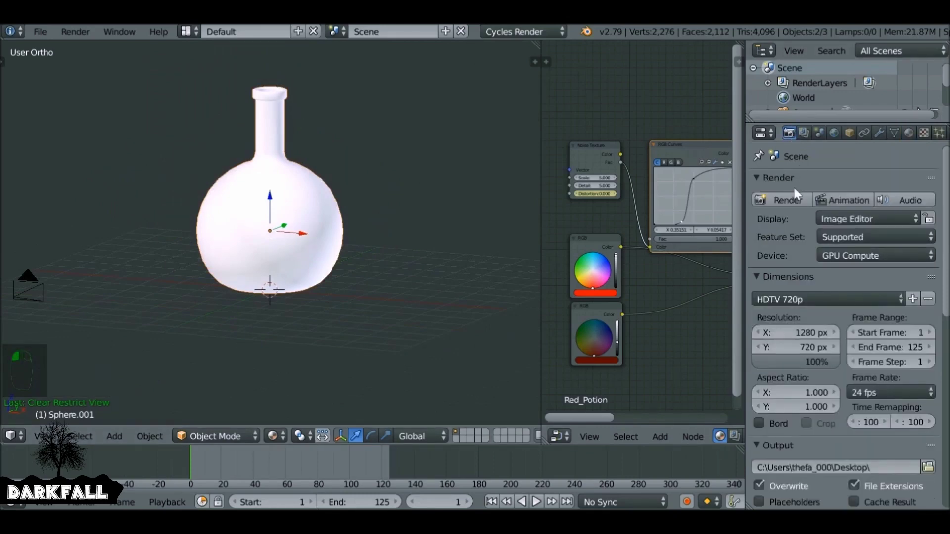
pyautogui.click(789, 200)
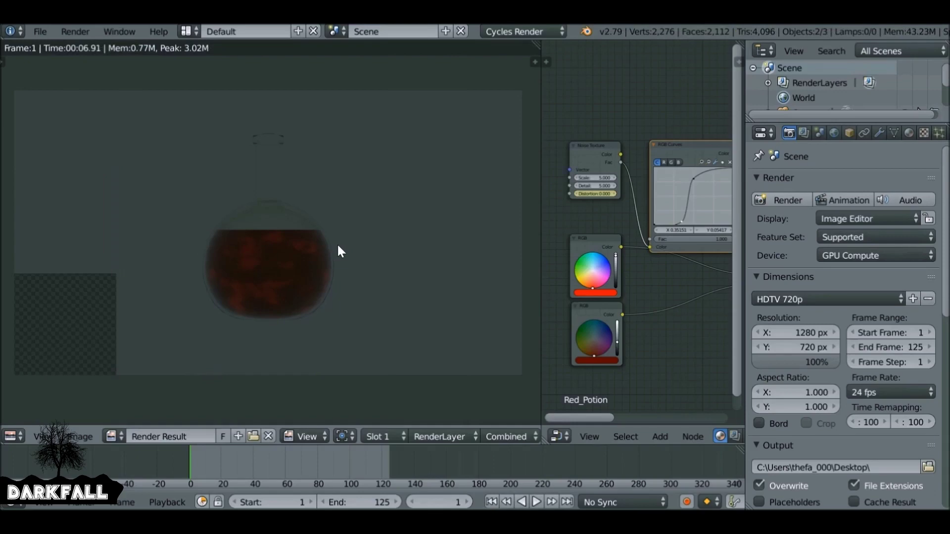
pyautogui.press('Escape')
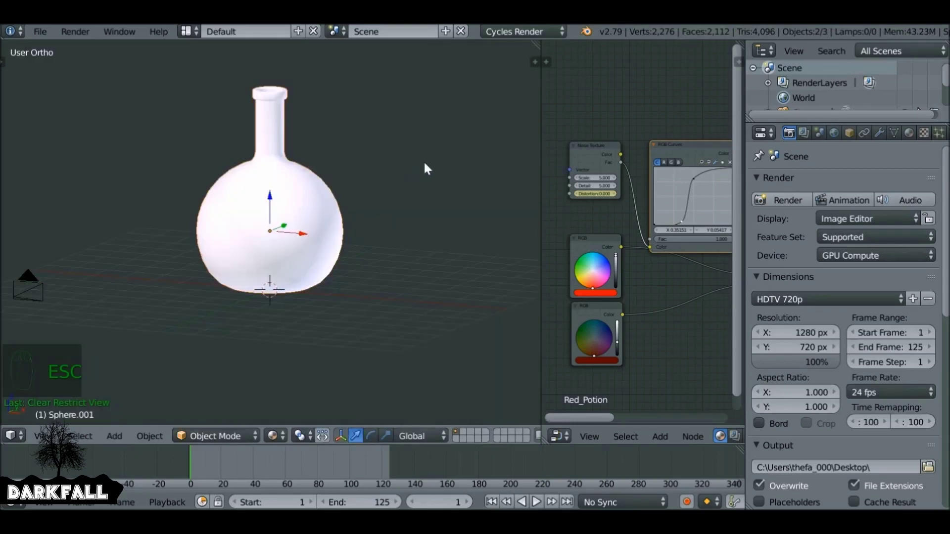
# Step: Enable nodes for the world surface and set an Environment Texture as the background color
pyautogui.click(833, 133)
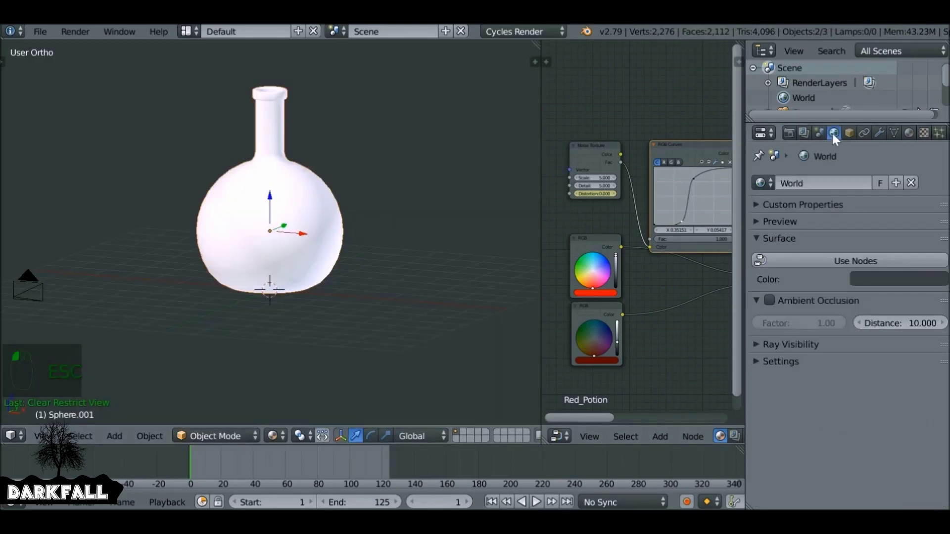
pyautogui.click(902, 271)
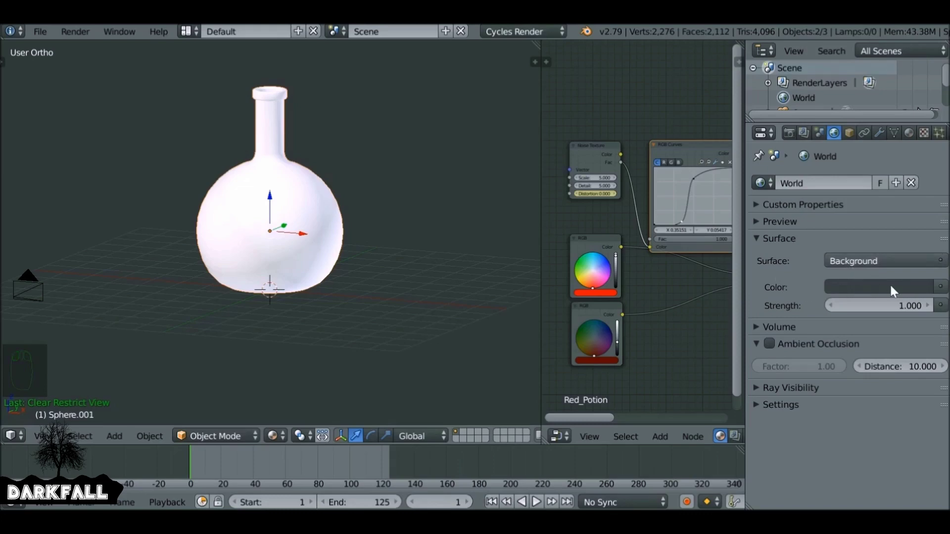
pyautogui.click(940, 287)
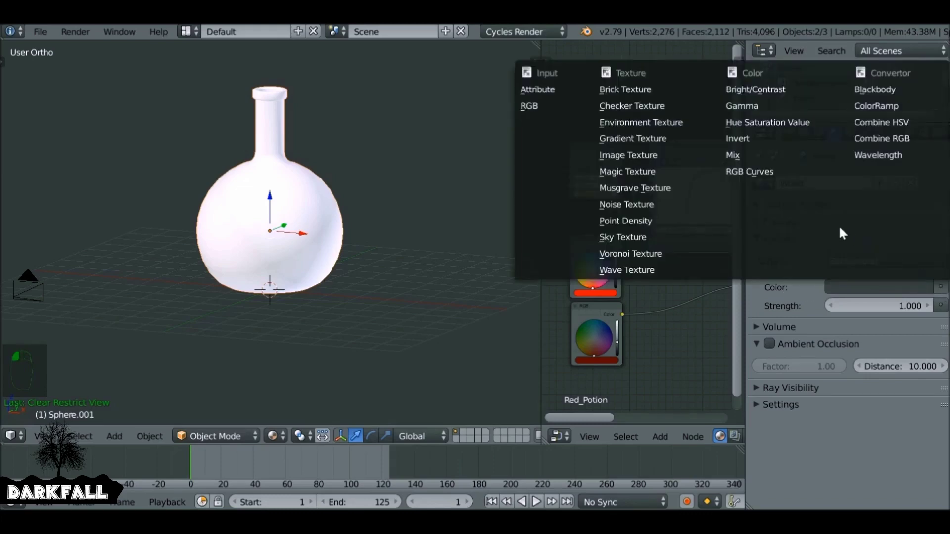
pyautogui.click(688, 125)
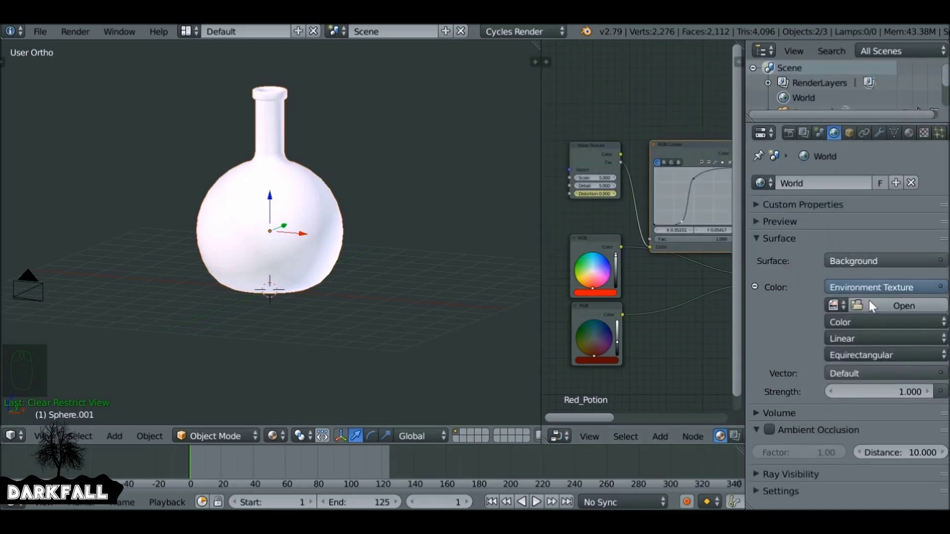
# Step: Load the backdrop image whose name begins "basic outs" from Desktop\Textures\HDRIbackdrops into the environment texture
pyautogui.click(895, 306)
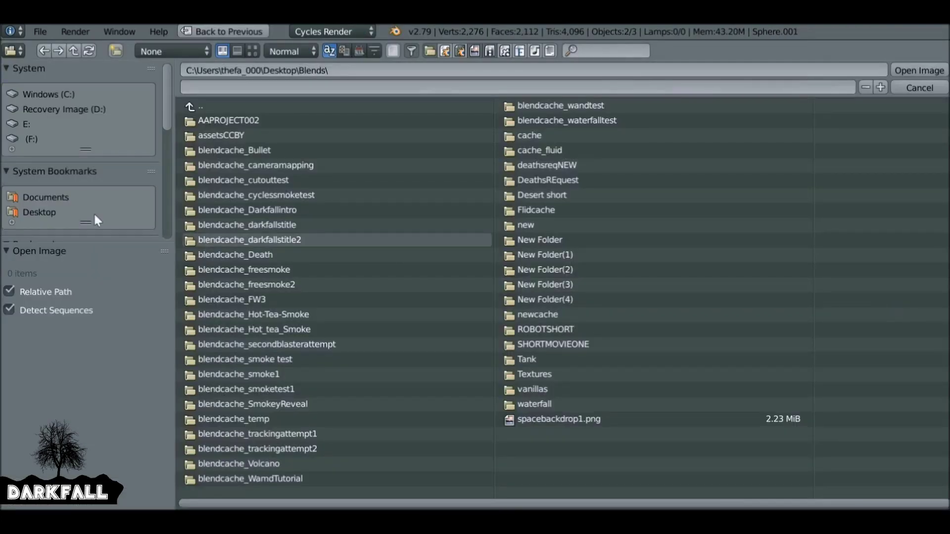
pyautogui.click(39, 212)
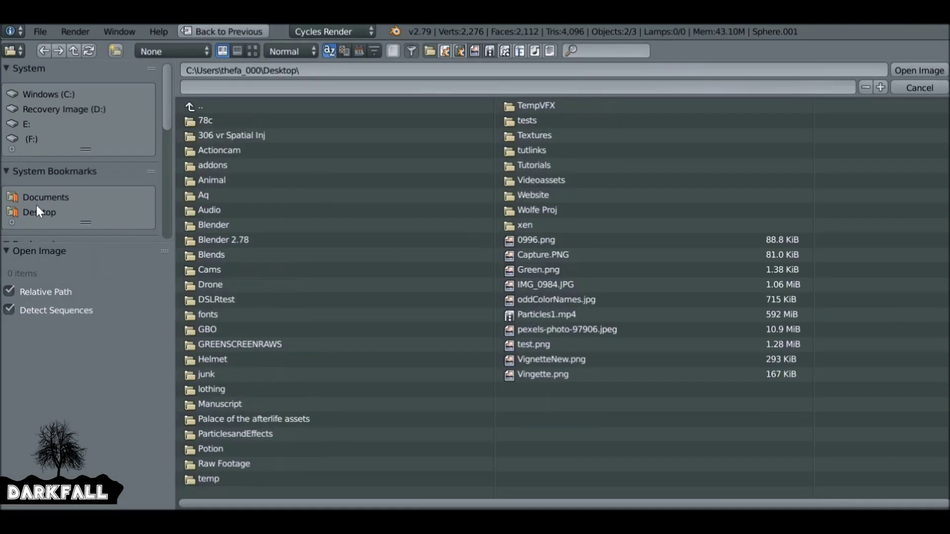
pyautogui.click(544, 136)
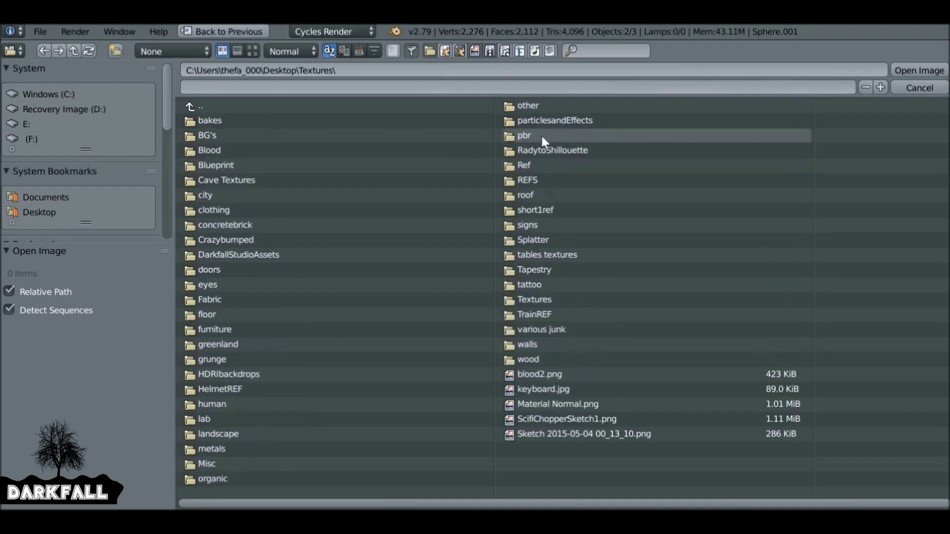
pyautogui.click(241, 375)
pyautogui.click(260, 137)
pyautogui.click(902, 69)
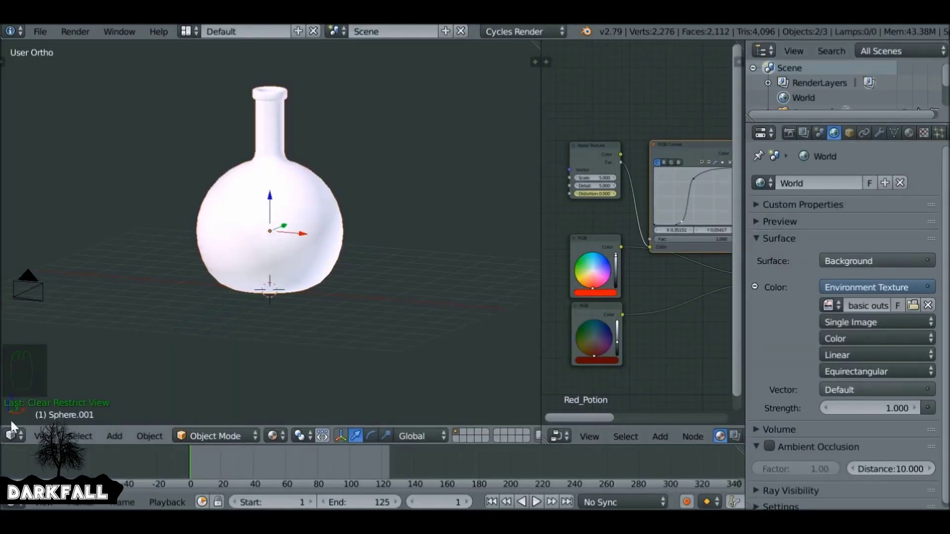
# Step: Show the render result in place of the 3D view, switch to Slot 2 and render frame 1
pyautogui.click(11, 435)
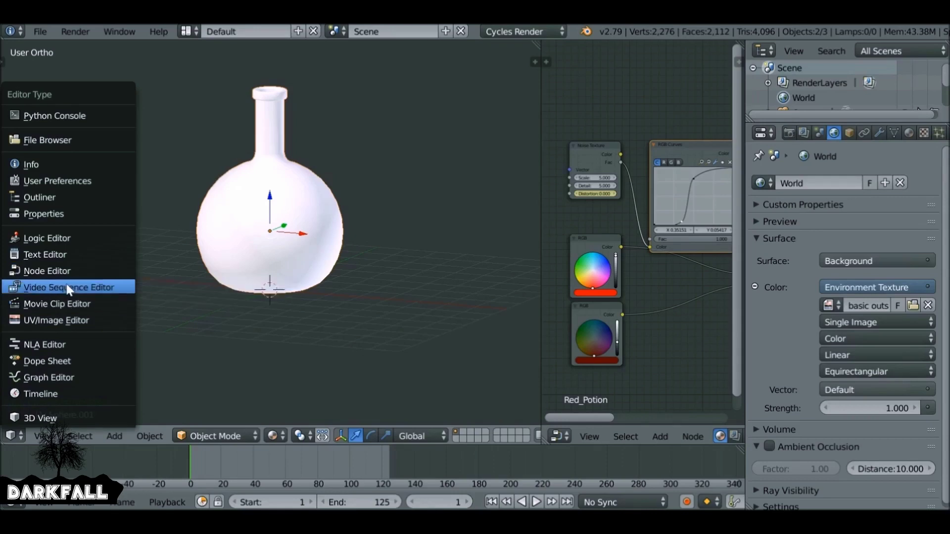
pyautogui.click(55, 321)
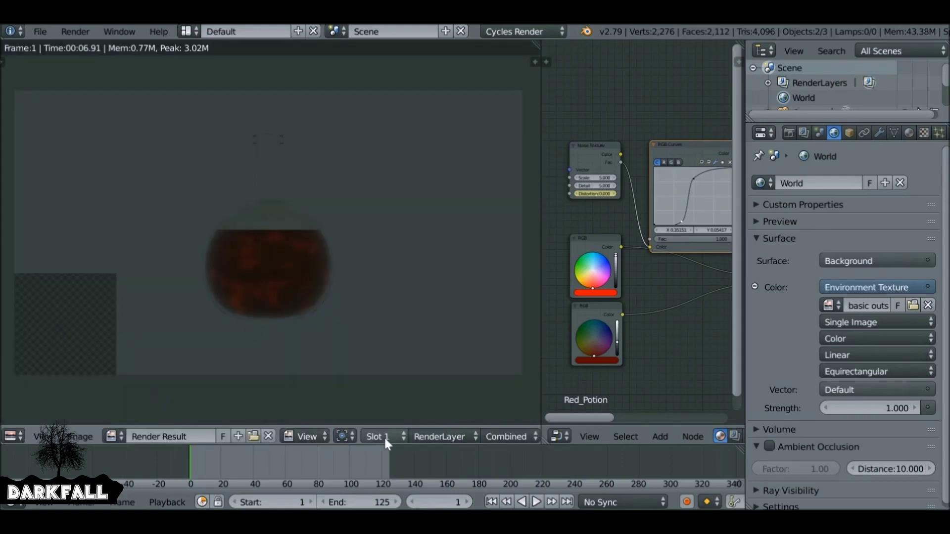
pyautogui.press('j')
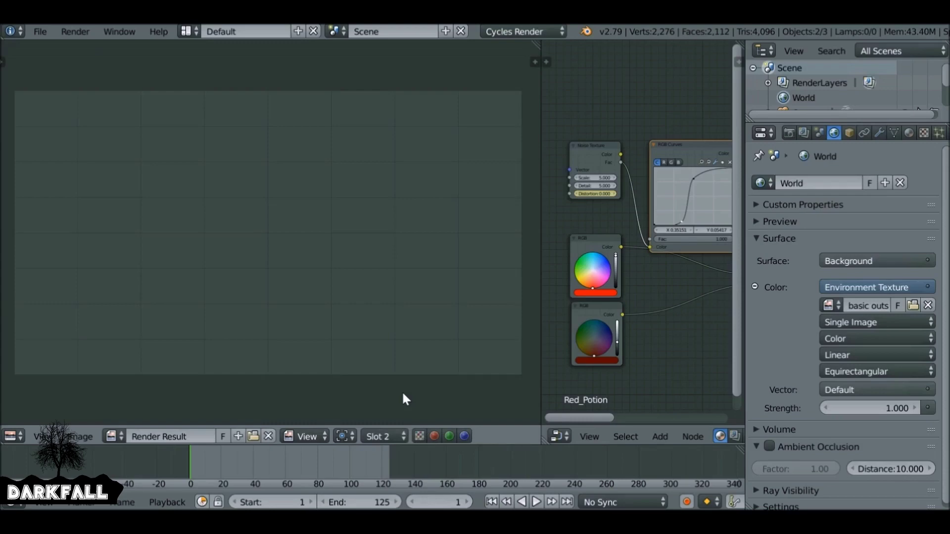
pyautogui.click(788, 132)
pyautogui.click(802, 199)
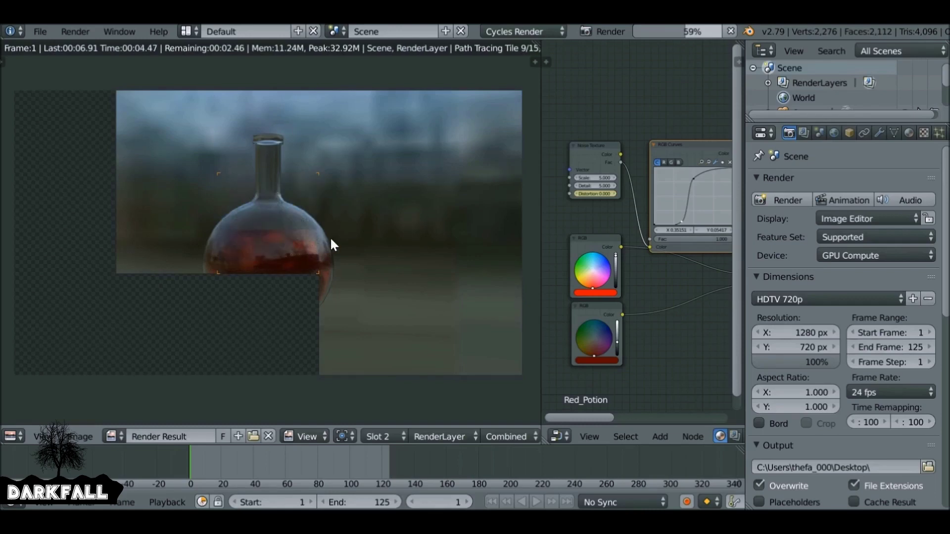
# Step: Make the film background transparent and render the frame again
pyautogui.scroll(-10, 820, 282)
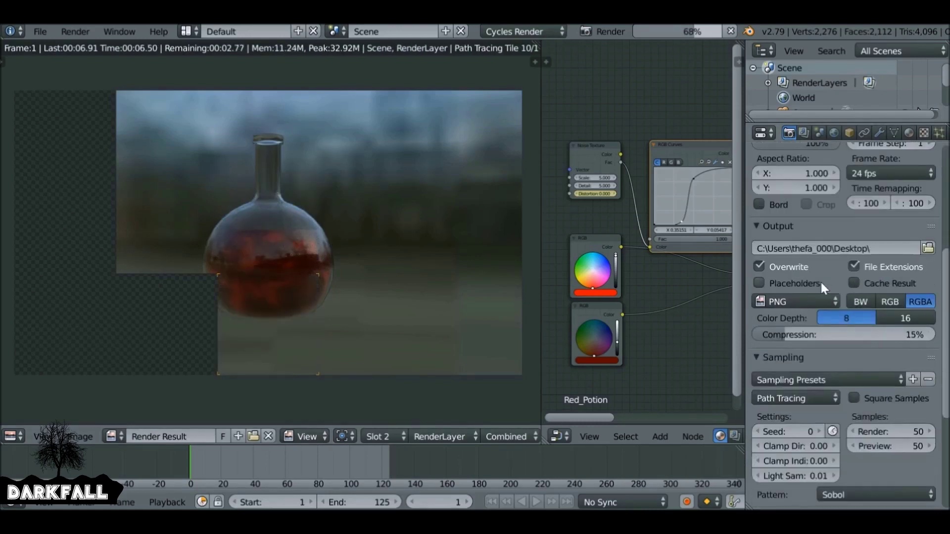
pyautogui.scroll(-10, 820, 280)
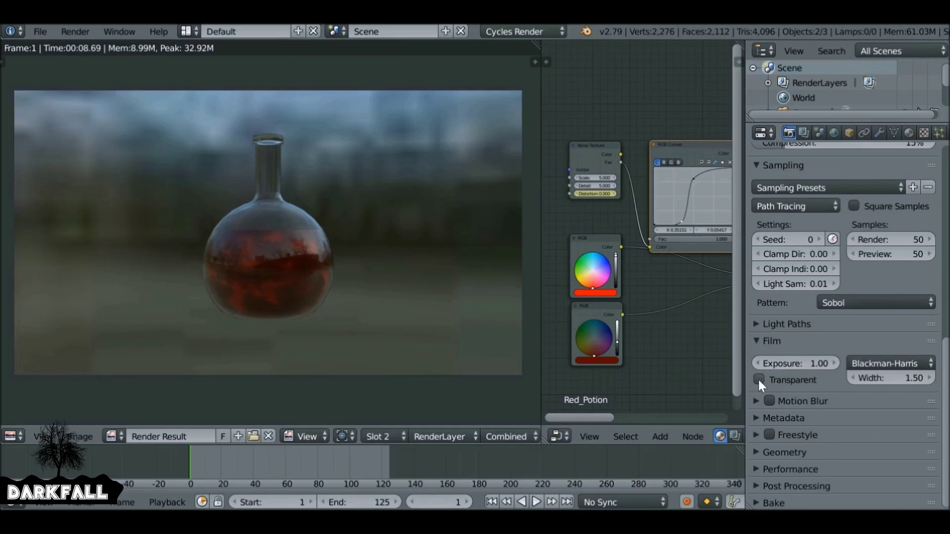
pyautogui.scroll(20, 785, 355)
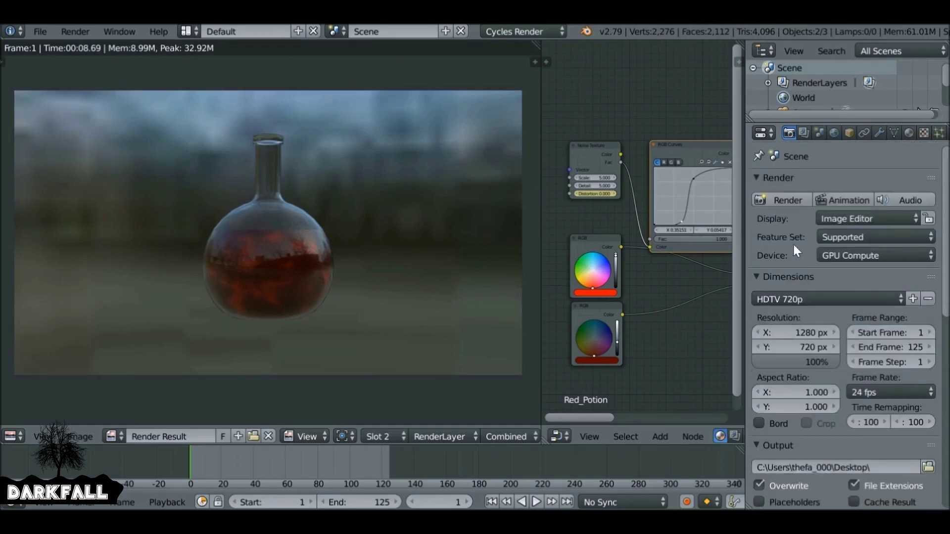
pyautogui.click(788, 201)
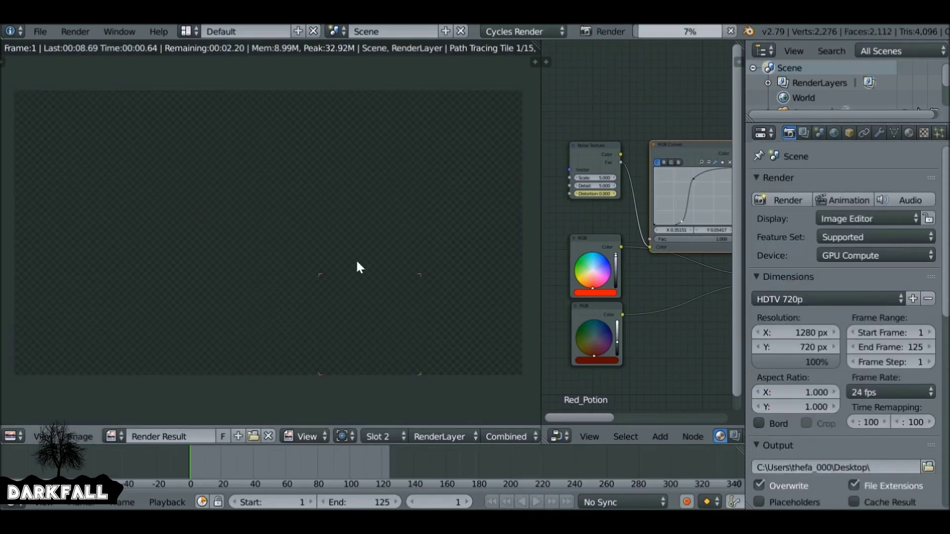
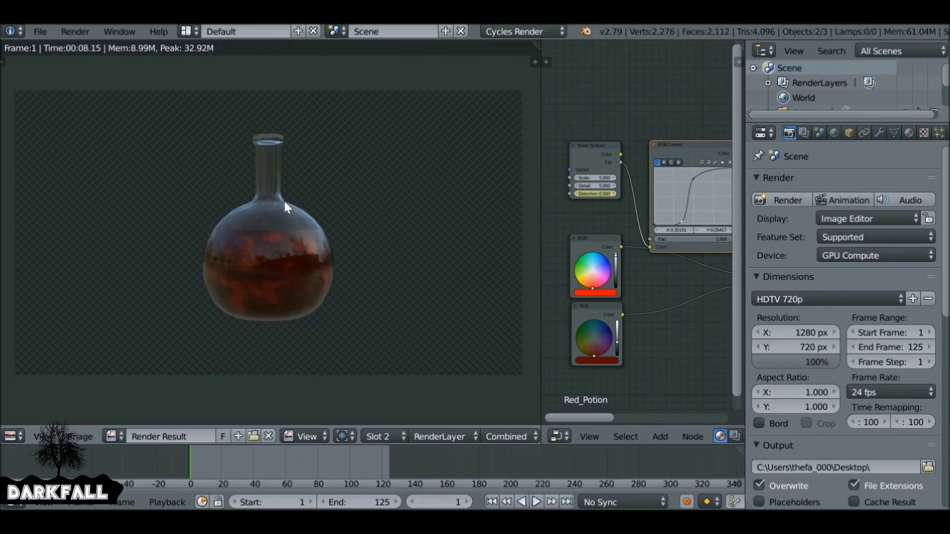
# Step: Compare the new render in Slot 2 with the earlier render in Slot 1
pyautogui.press('j')
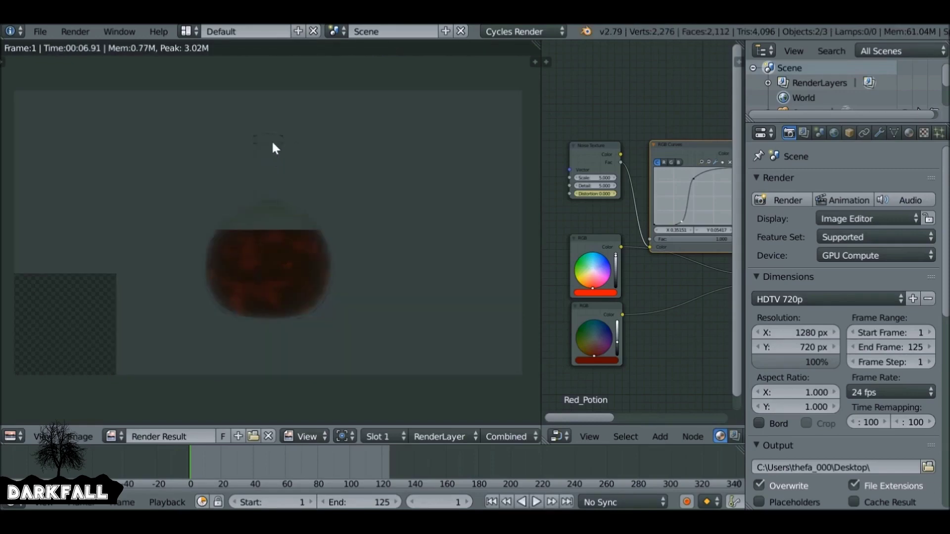
pyautogui.scroll(4, 273, 145)
pyautogui.press('j')
pyautogui.scroll(-4, 284, 136)
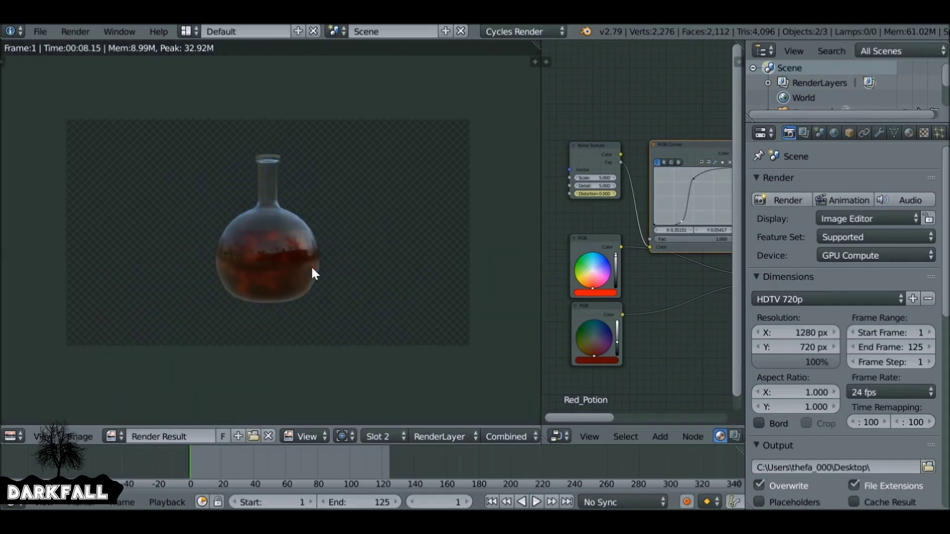
# Step: Switch back to the 3D view and add a Hemi lamp to the scene
pyautogui.click(14, 433)
pyautogui.click(26, 420)
pyautogui.scroll(-3, 260, 317)
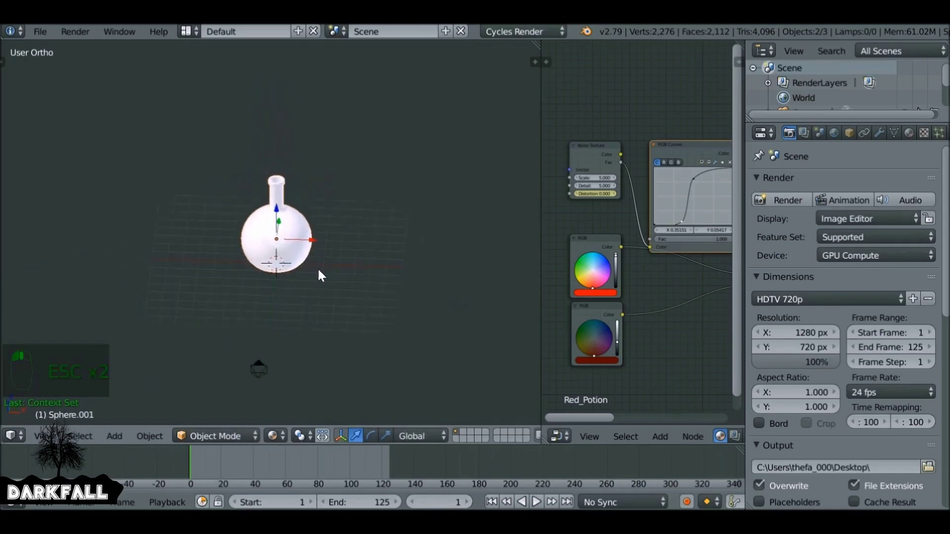
pyautogui.hotkey('shift', 'a')
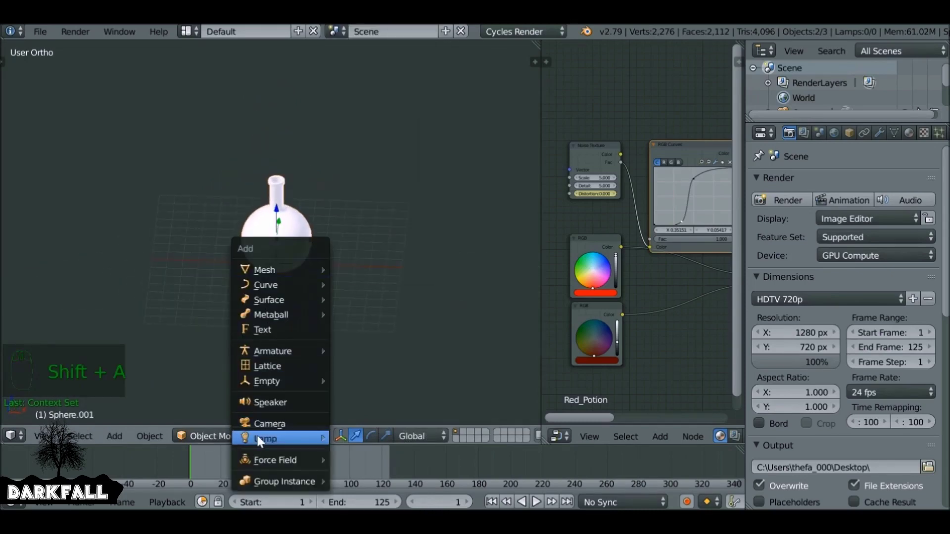
pyautogui.moveTo(257, 438)
pyautogui.click(384, 422)
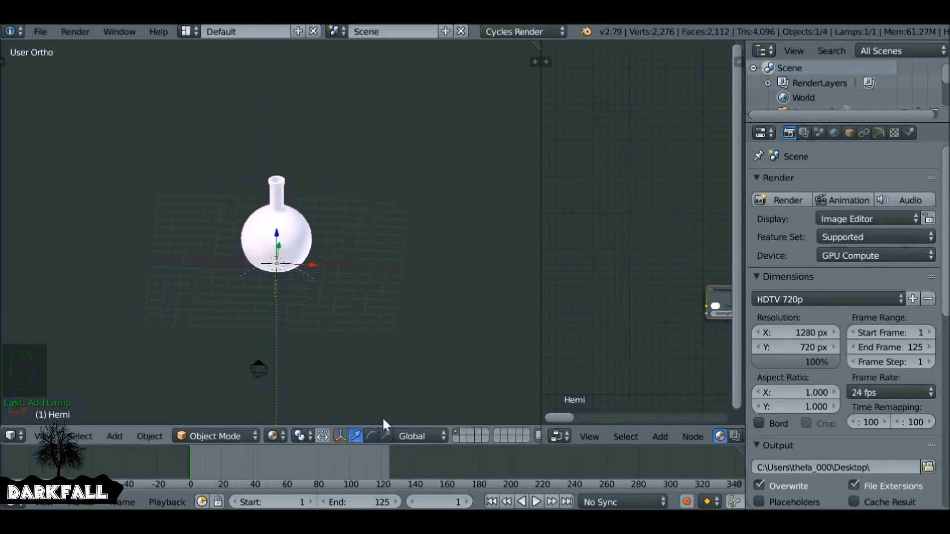
# Step: Move the Hemi lamp about 9 units along negative Y and rotate it around X to face the bottle
pyautogui.moveTo(322, 274); pyautogui.dragTo(269, 292, button='middle')
pyautogui.press('g')
pyautogui.press('y')
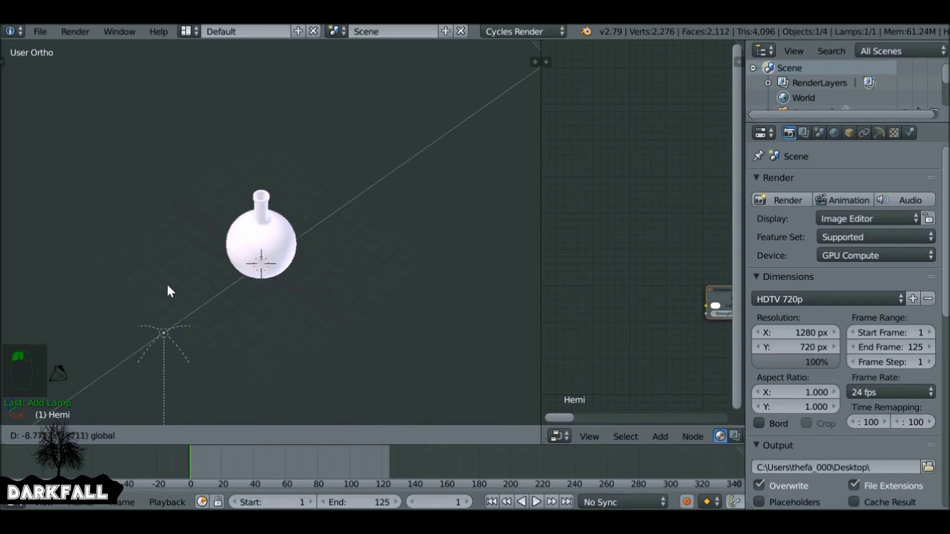
pyautogui.click(167, 284)
pyautogui.press('r')
pyautogui.press('x')
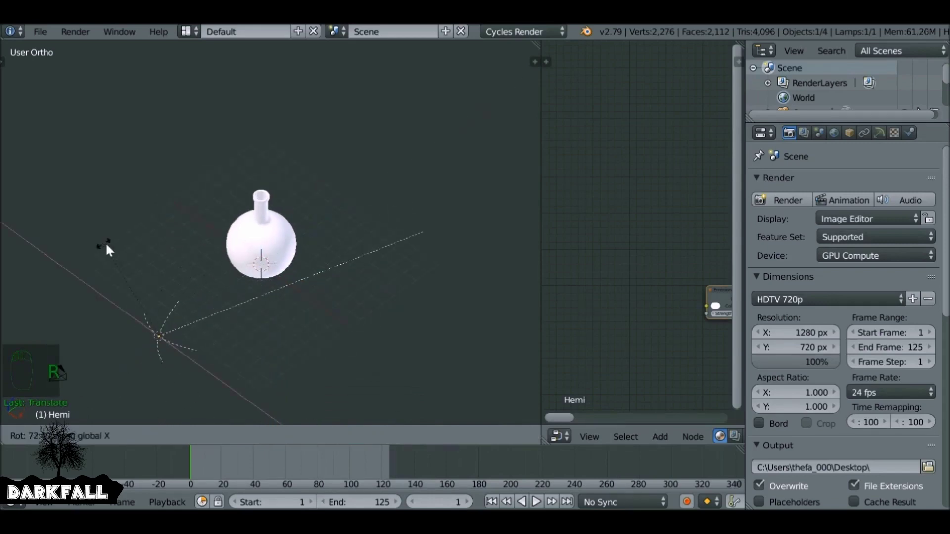
pyautogui.click(124, 248)
# Step: Raise the Hemi lamp along Z and adjust its distance from the bottle along Y
pyautogui.moveTo(205, 271); pyautogui.dragTo(455, 230, button='middle')
pyautogui.press('g')
pyautogui.press('z')
pyautogui.click(431, 136)
pyautogui.press('g')
pyautogui.press('y')
pyautogui.click(515, 165)
# Step: Reposition the Hemi lamp freely off to one side of the bottle and test-render the lighting
pyautogui.moveTo(520, 165); pyautogui.dragTo(243, 373, button='middle')
pyautogui.press('g')
pyautogui.click(108, 347)
pyautogui.moveTo(207, 277); pyautogui.dragTo(168, 176, button='middle')
pyautogui.press('g')
pyautogui.click(167, 188)
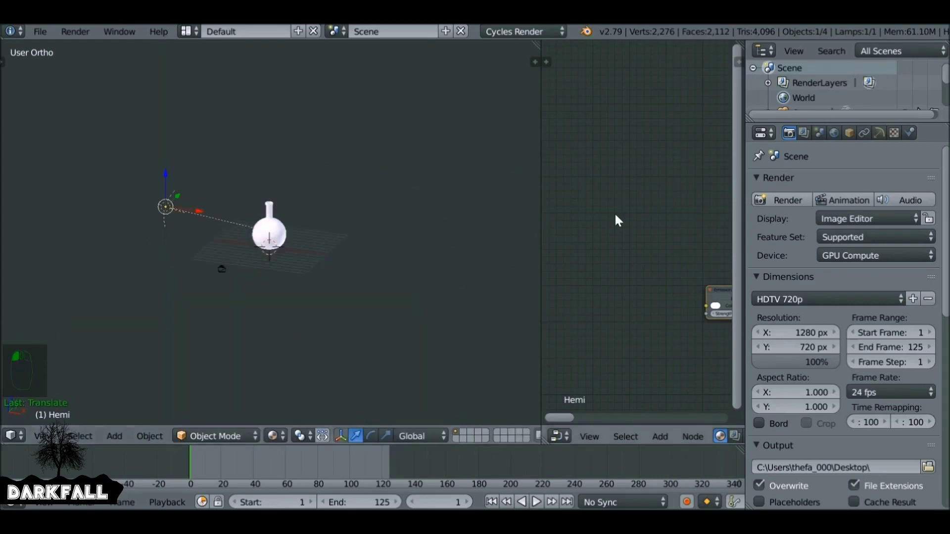
pyautogui.click(782, 200)
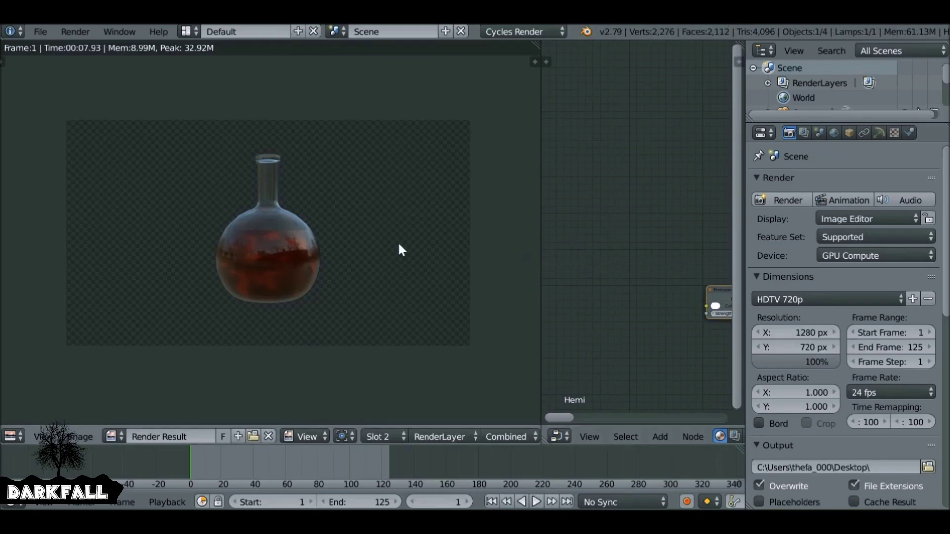
pyautogui.press('Escape')
# Step: Hide the glass bottle, enlarge the node editor and select the liquid to show its Red_Potion nodes
pyautogui.scroll(2, 295, 248)
pyautogui.rightClick(283, 176)
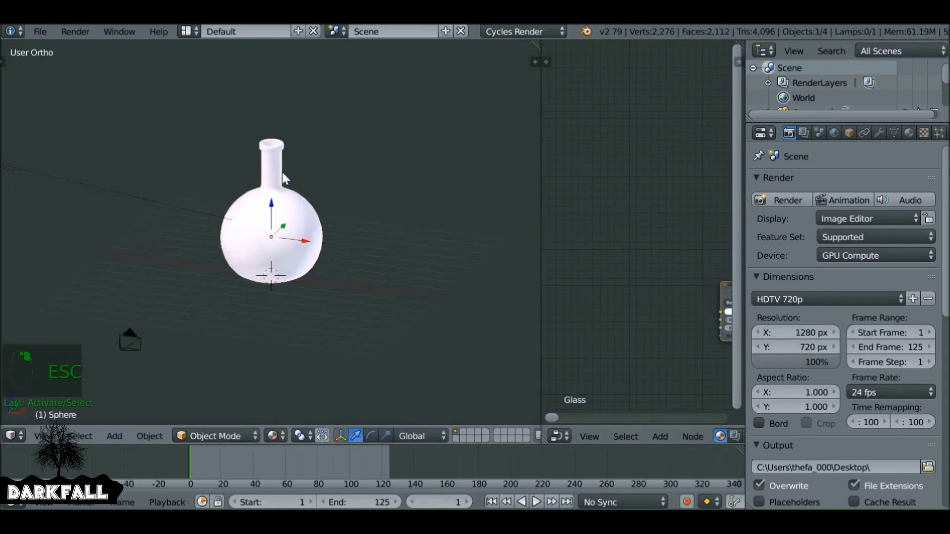
pyautogui.press('h')
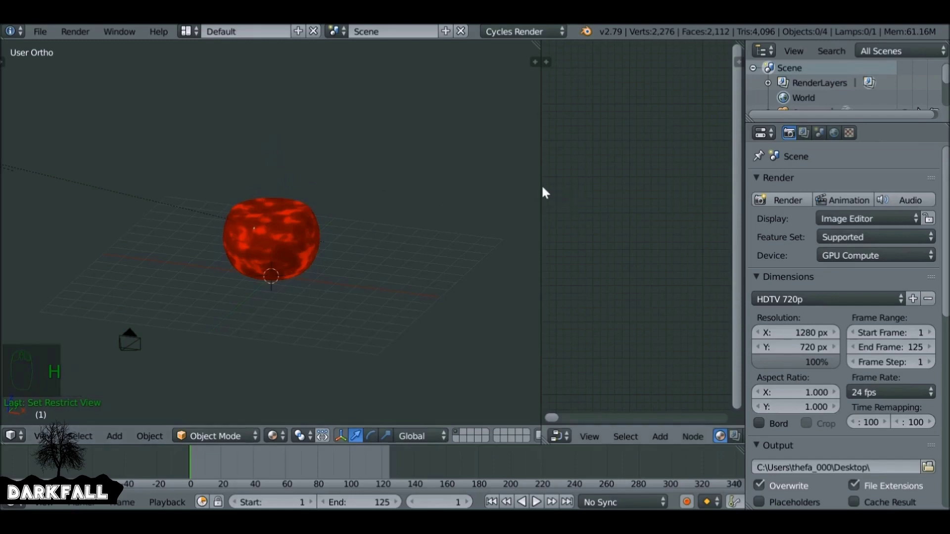
pyautogui.moveTo(541, 186); pyautogui.dragTo(341, 201)
pyautogui.rightClick(173, 224)
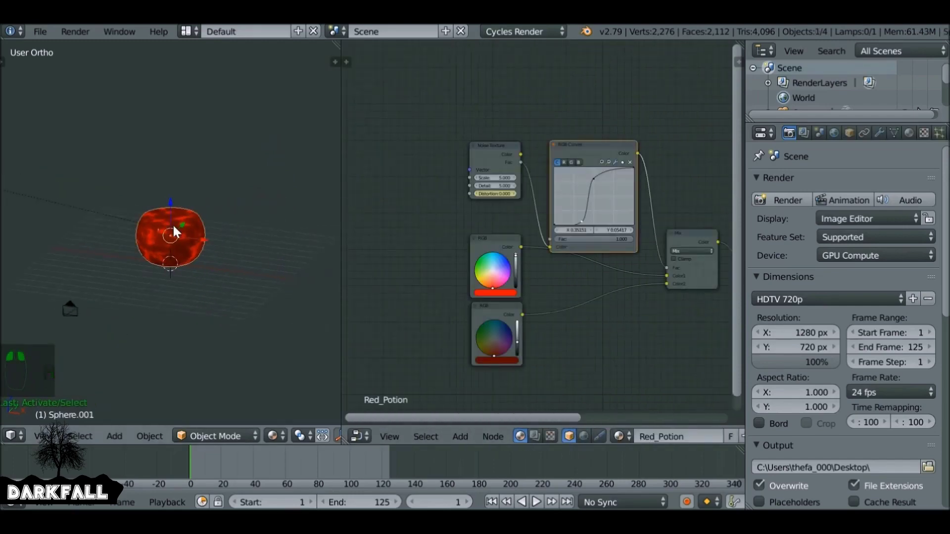
# Step: Shift the Material Output node further from the Principled BSDF and show the liquid's material properties
pyautogui.moveTo(703, 213); pyautogui.dragTo(561, 155, button='middle')
pyautogui.scroll(-2, 632, 207)
pyautogui.moveTo(618, 185); pyautogui.dragTo(631, 187)
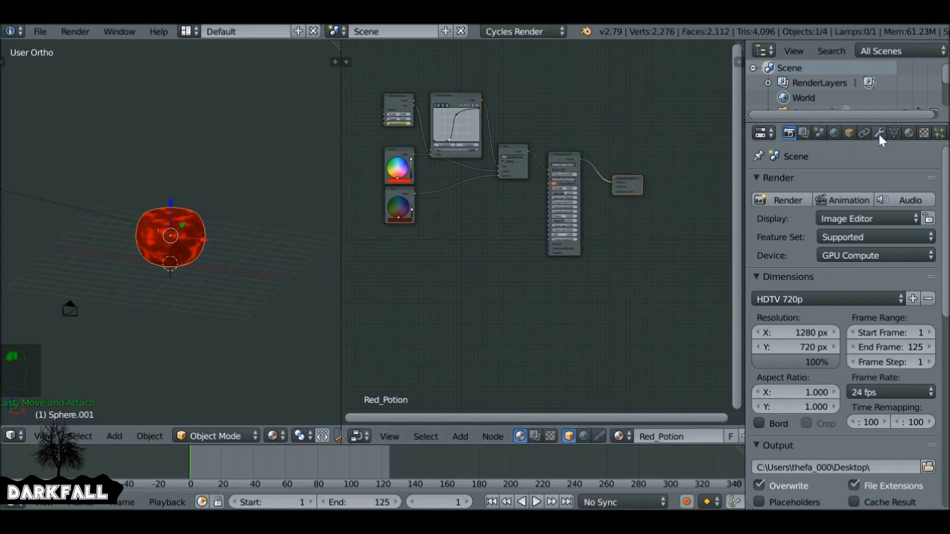
pyautogui.click(909, 133)
pyautogui.scroll(1, 530, 283)
# Step: Add a Glass BSDF node, move the Principled BSDF upward and place the glass node directly beneath it
pyautogui.hotkey('shift', 'a')
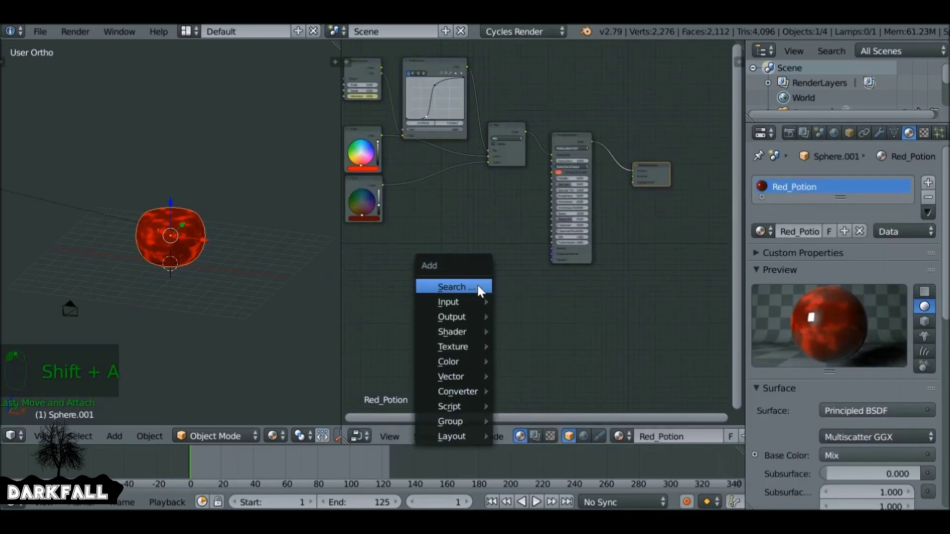
pyautogui.moveTo(472, 322)
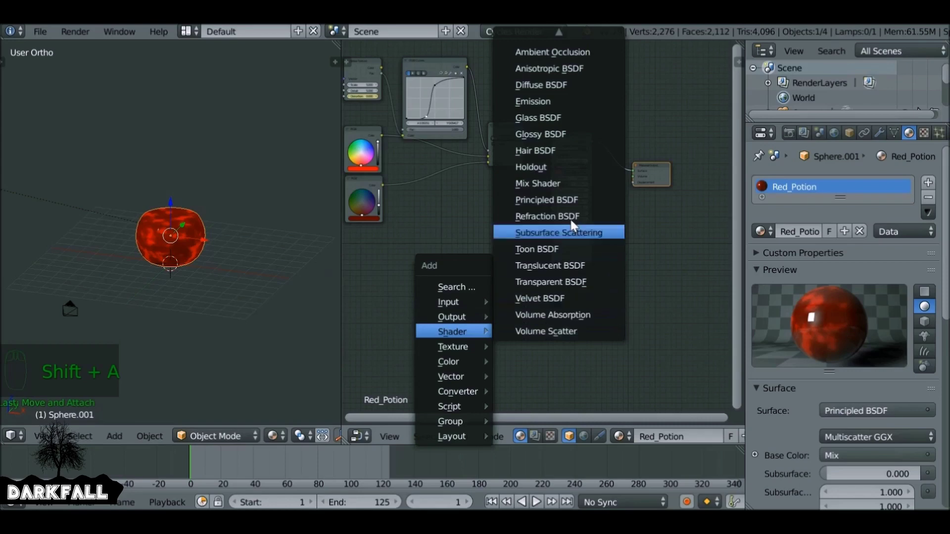
pyautogui.click(552, 111)
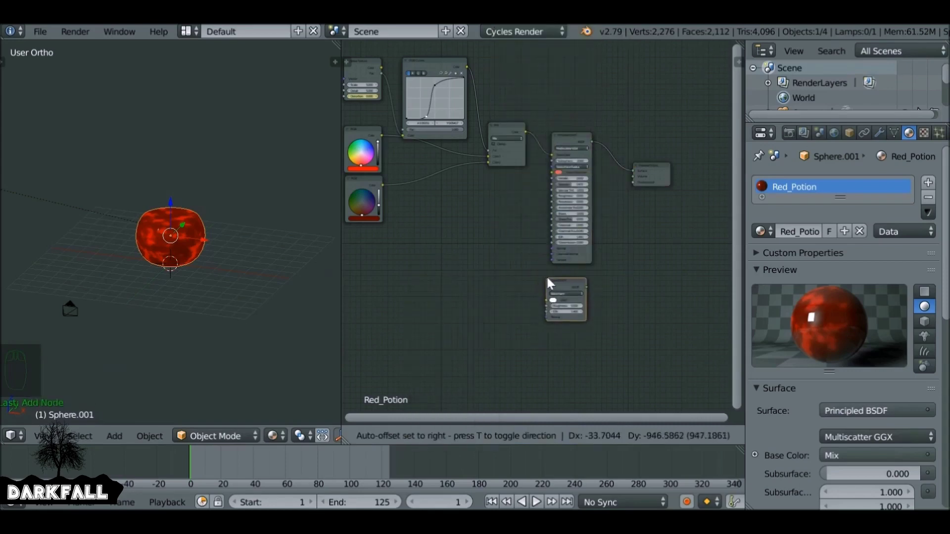
pyautogui.click(554, 271)
pyautogui.moveTo(575, 144); pyautogui.dragTo(589, 53)
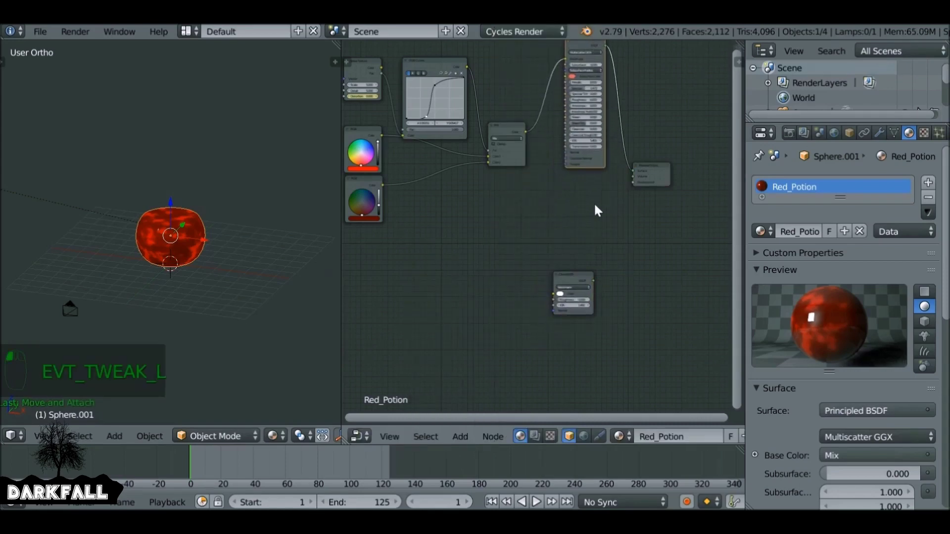
pyautogui.moveTo(569, 281); pyautogui.dragTo(571, 174)
pyautogui.scroll(5, 571, 175)
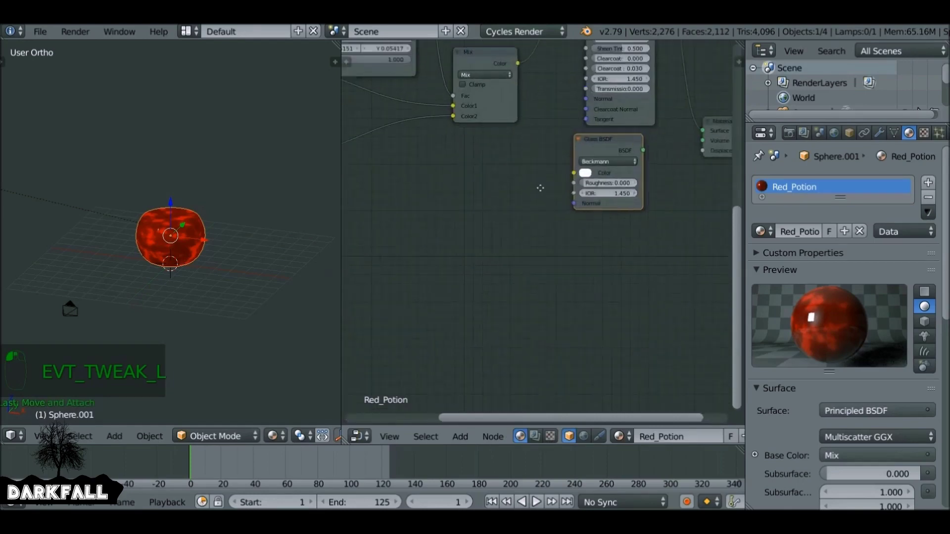
# Step: Link the Mix color through the Glass BSDF to the Material Output surface, and add an Emission node beneath the glass node
pyautogui.moveTo(568, 193); pyautogui.dragTo(632, 172)
pyautogui.moveTo(432, 99); pyautogui.dragTo(486, 235)
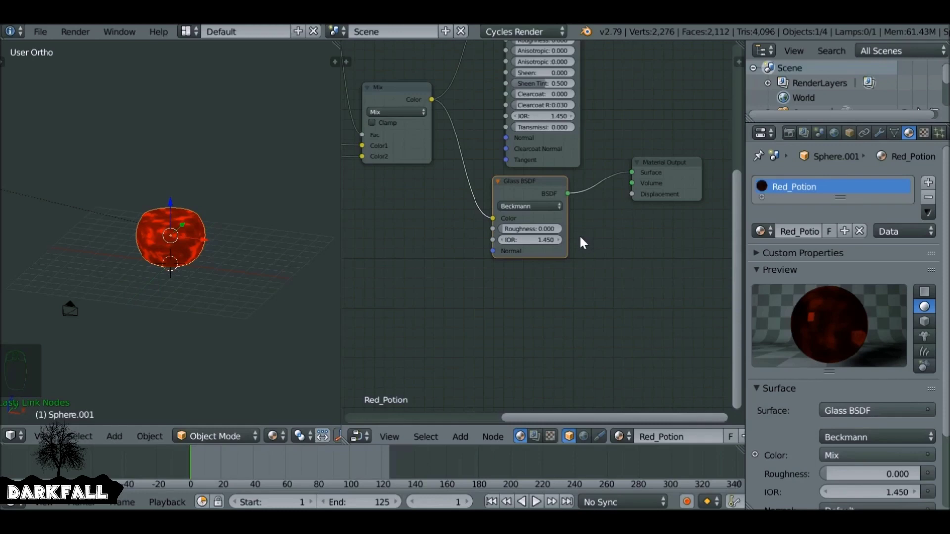
pyautogui.hotkey('shift', 'a')
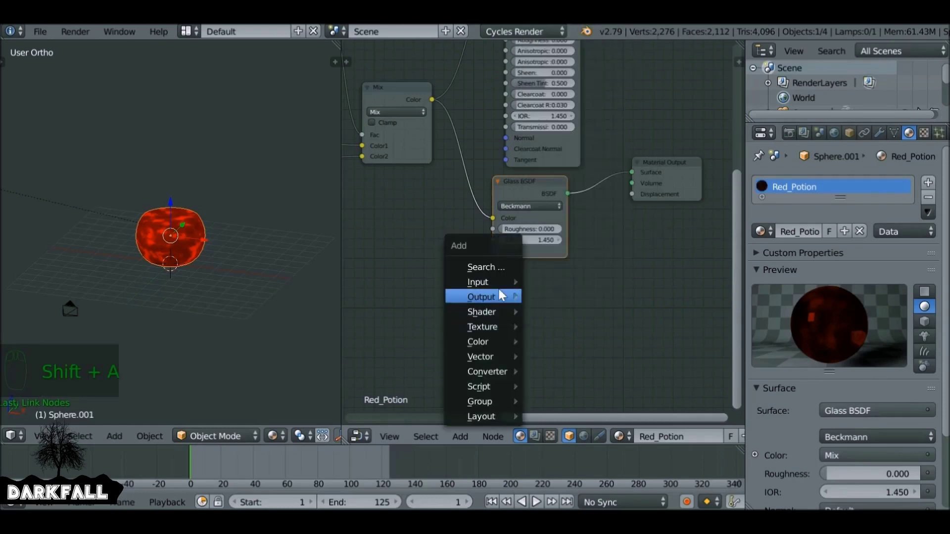
pyautogui.moveTo(487, 312)
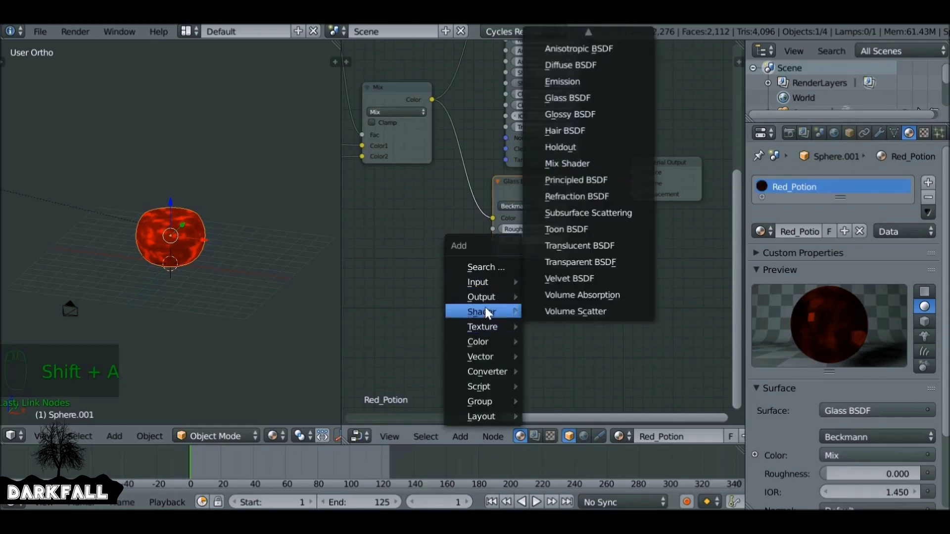
pyautogui.click(574, 82)
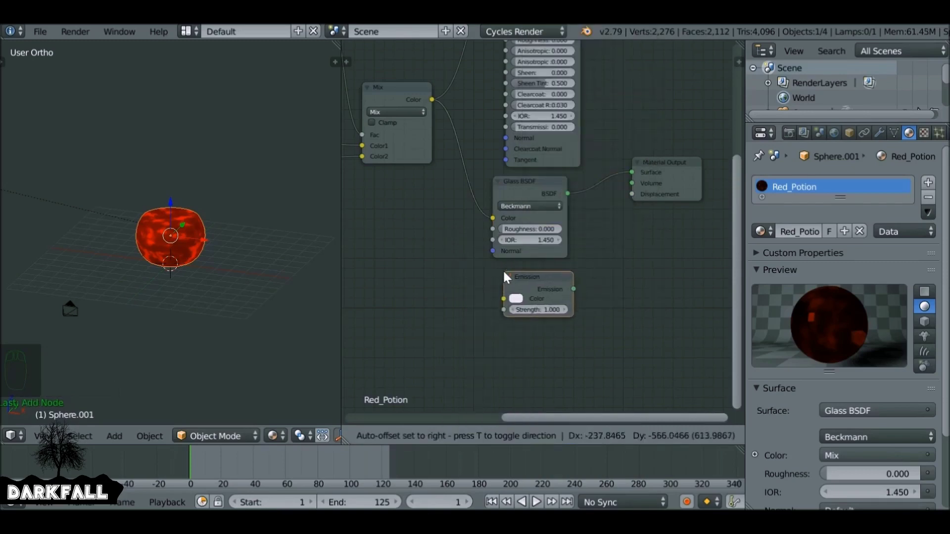
pyautogui.click(490, 261)
# Step: Link the Mix color through the Emission node to the Material Output surface and test-render the liquid
pyautogui.moveTo(564, 283); pyautogui.dragTo(632, 171)
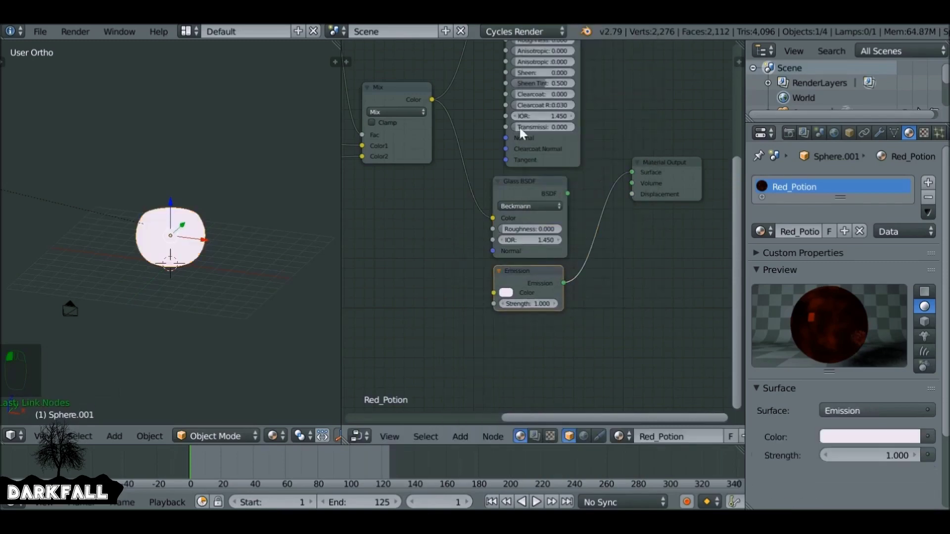
pyautogui.moveTo(432, 99); pyautogui.dragTo(485, 320)
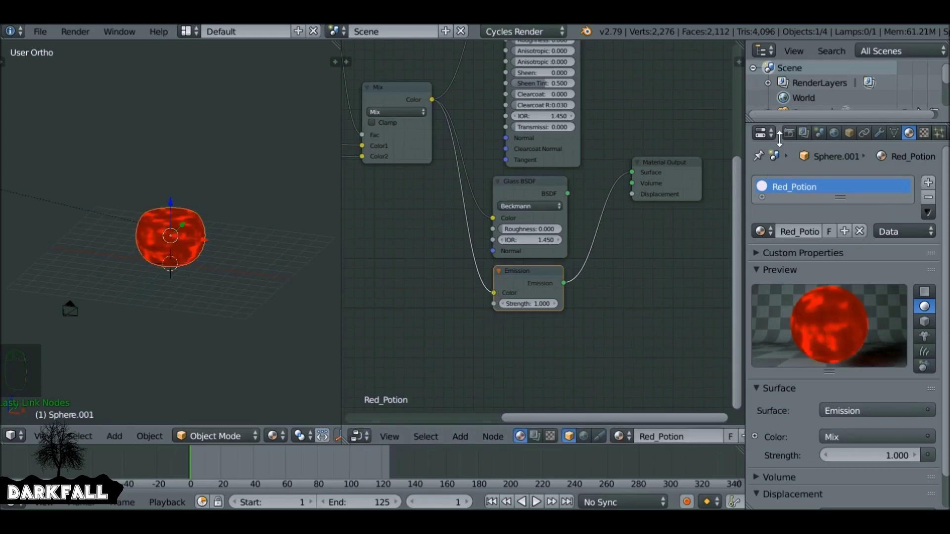
pyautogui.click(788, 133)
pyautogui.click(791, 198)
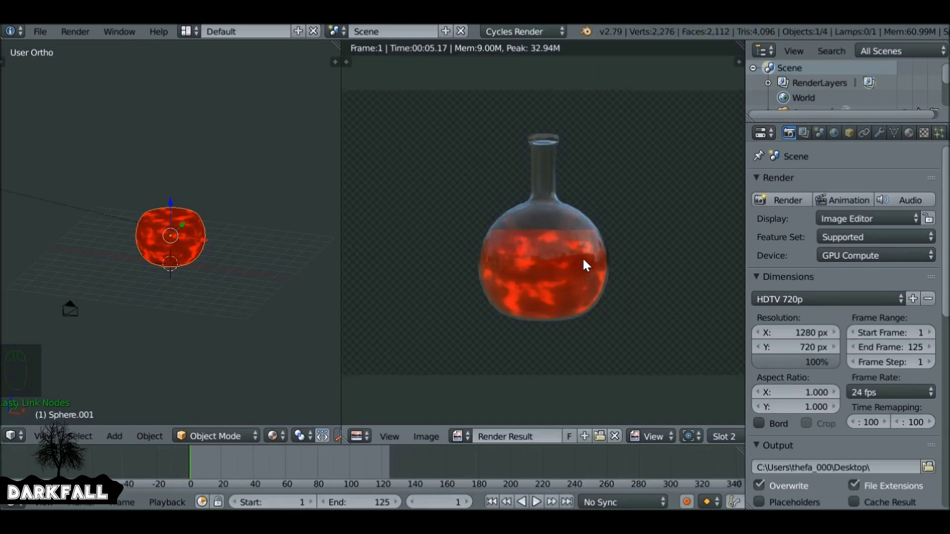
pyautogui.scroll(-3, 562, 260)
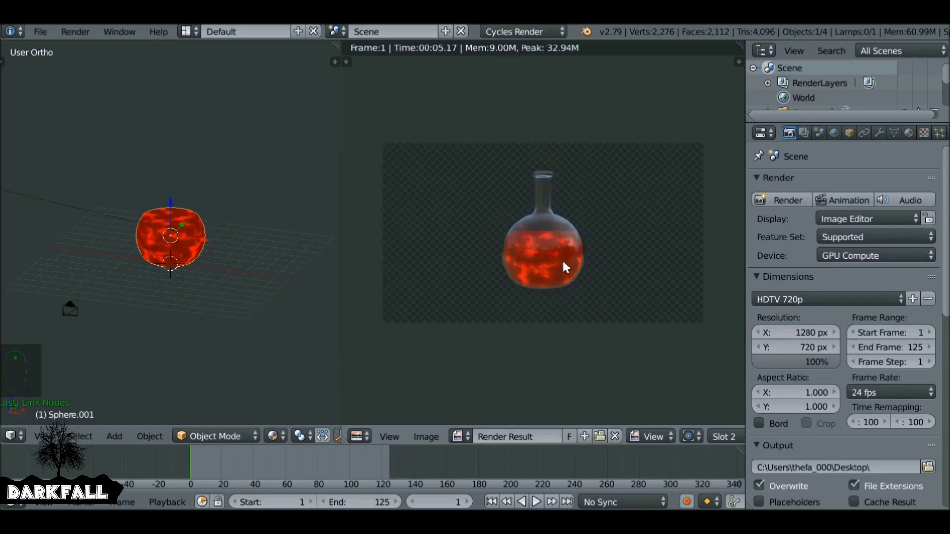
pyautogui.press('Escape')
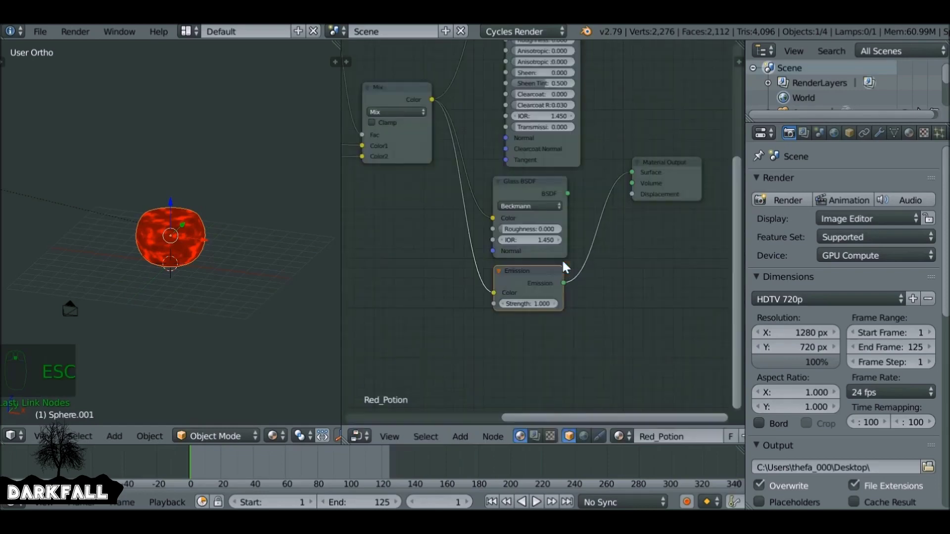
# Step: Shift the Emission node slightly lower and reconnect the Principled BSDF to the Material Output surface
pyautogui.press('g')
pyautogui.click(566, 206)
pyautogui.scroll(-1, 567, 198)
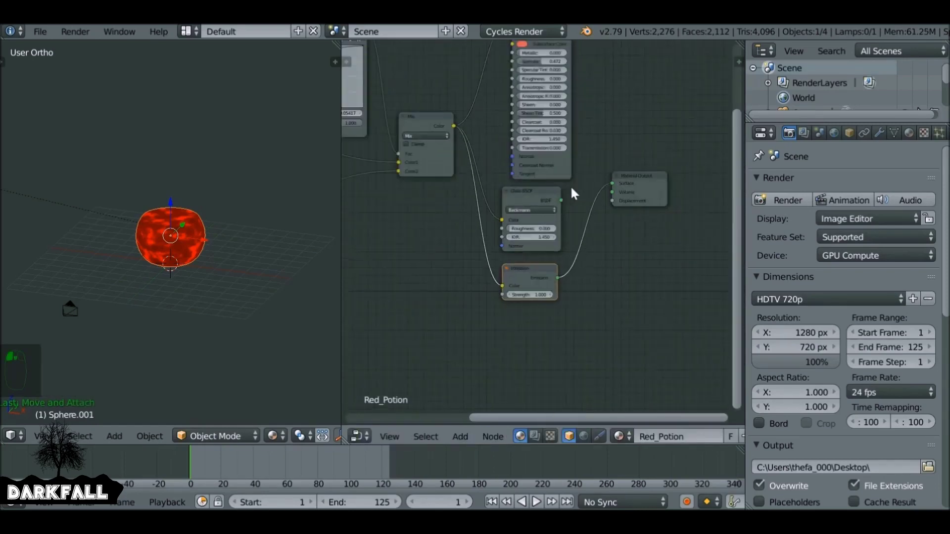
pyautogui.moveTo(569, 188); pyautogui.dragTo(532, 257, button='middle')
pyautogui.moveTo(544, 107); pyautogui.dragTo(592, 296)
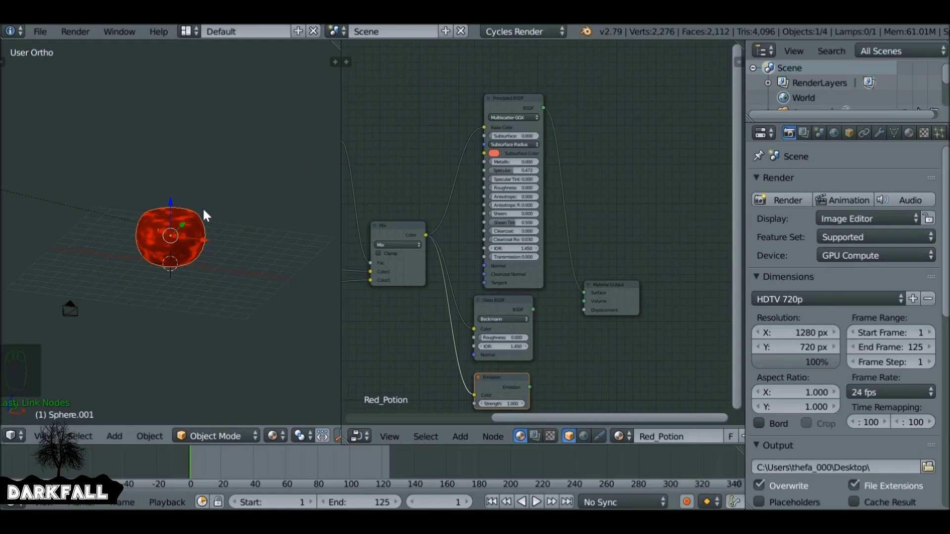
# Step: Unhide the bottle, widen the 3D viewport and add a plane beneath the bottle, scaled up about 4.65 times
pyautogui.hotkey('alt', 'h')
pyautogui.moveTo(341, 164); pyautogui.dragTo(597, 182)
pyautogui.hotkey('shift', 'a')
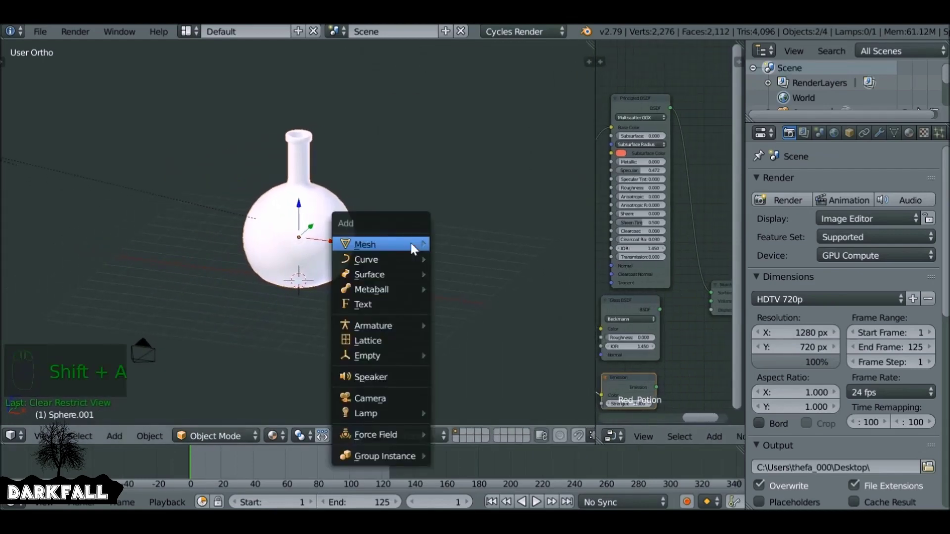
pyautogui.moveTo(414, 248)
pyautogui.click(463, 243)
pyautogui.press('s')
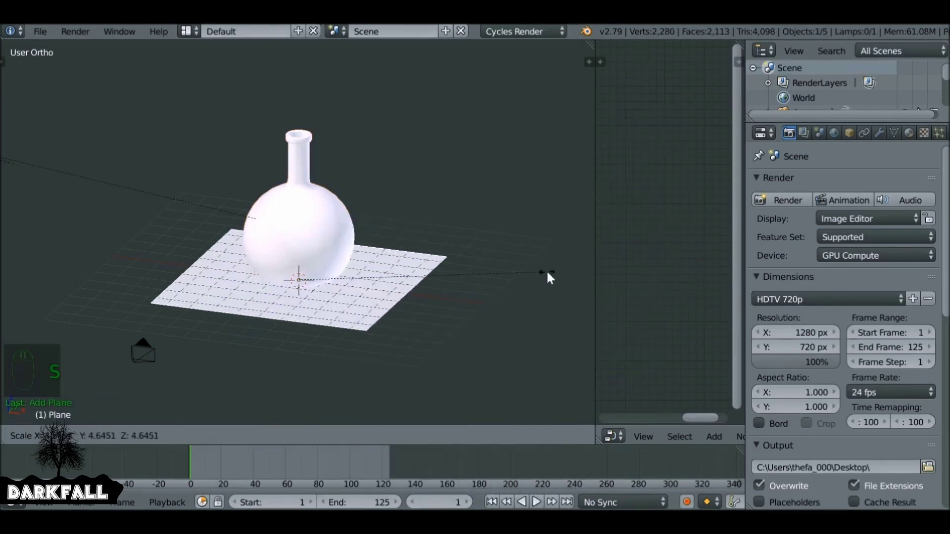
pyautogui.click(547, 275)
# Step: Extrude the plane's edge behind the bottle about 4.84 units upward and bevel the corner into a multi-segment curve
pyautogui.press('Tab')
pyautogui.click(445, 436)
pyautogui.rightClick(379, 270)
pyautogui.press('e')
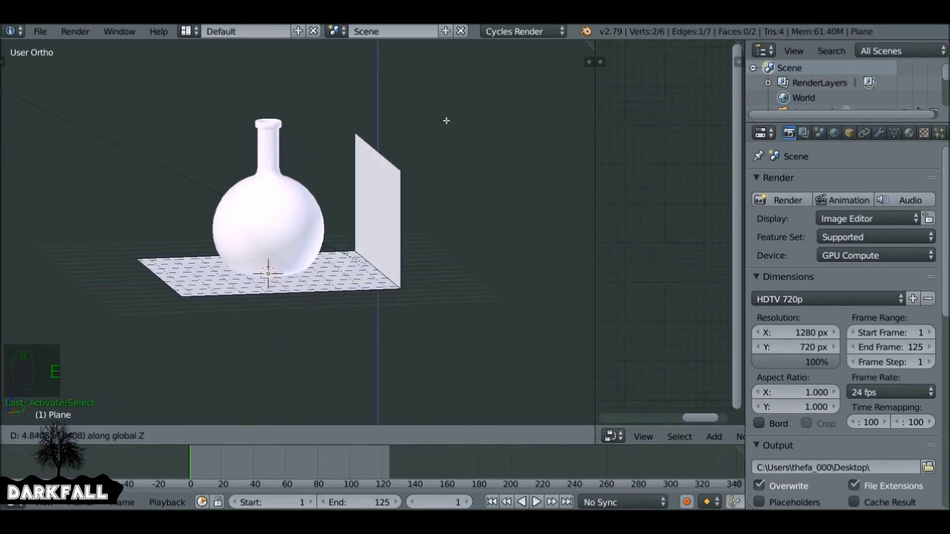
pyautogui.click(446, 120)
pyautogui.hotkey('ctrl', 'b')
pyautogui.scroll(5, 433, 259)
pyautogui.click(434, 268)
pyautogui.press('Tab')
# Step: Scale up the backdrop and stretch it vertically so that it fills the camera frame
pyautogui.press('s')
pyautogui.click(509, 224)
pyautogui.press('s')
pyautogui.click(333, 376)
pyautogui.press('KP_0')
pyautogui.press('s')
pyautogui.press('z')
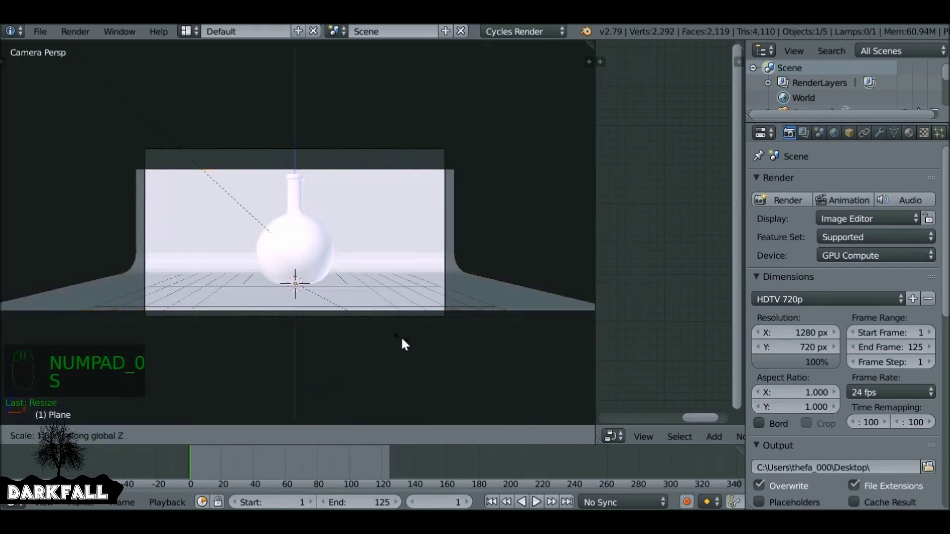
pyautogui.click(402, 339)
# Step: Apply smooth shading to the backdrop and hide it from the viewport
pyautogui.press('KP_0')
pyautogui.press('t')
pyautogui.click(35, 206)
pyautogui.press('t')
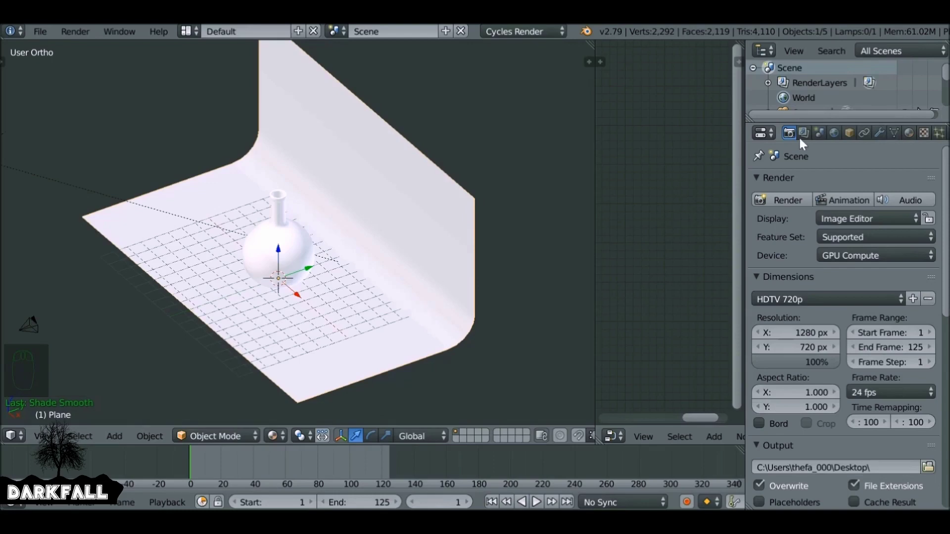
pyautogui.moveTo(483, 208); pyautogui.dragTo(443, 211, button='middle')
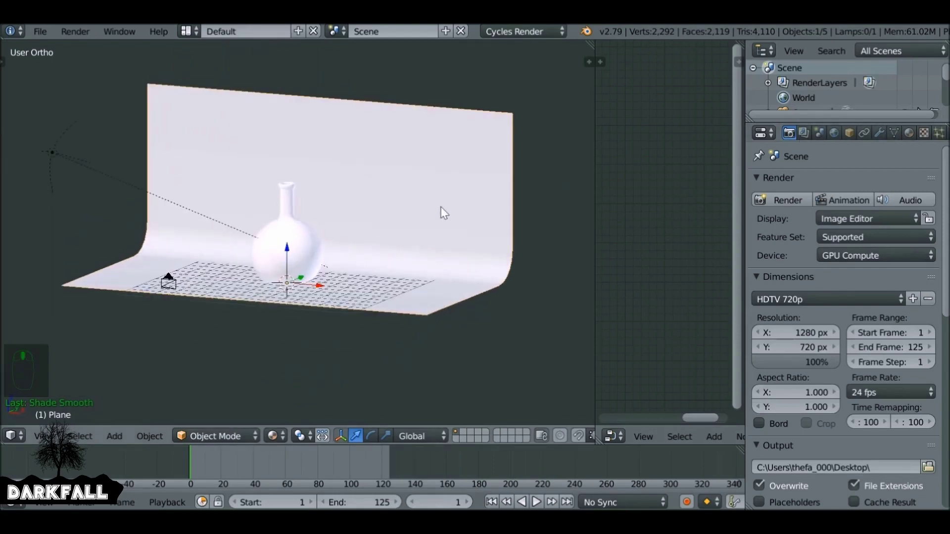
pyautogui.press('h')
pyautogui.scroll(4, 379, 247)
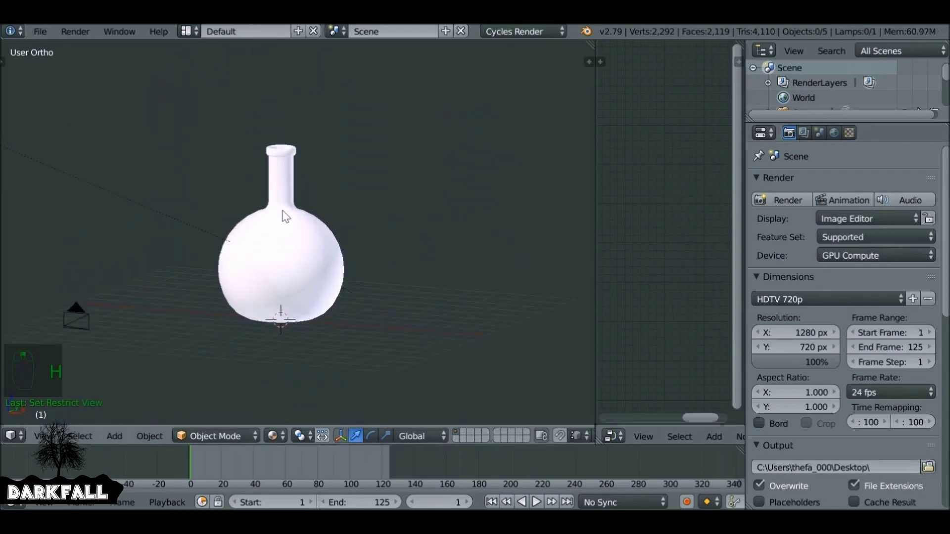
pyautogui.click(286, 216)
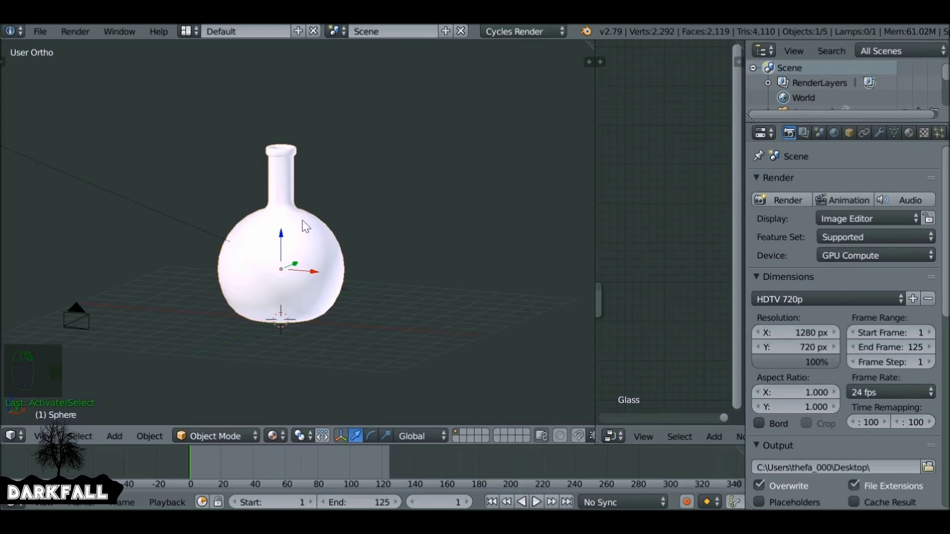
pyautogui.press('g')
pyautogui.rightClick(387, 212)
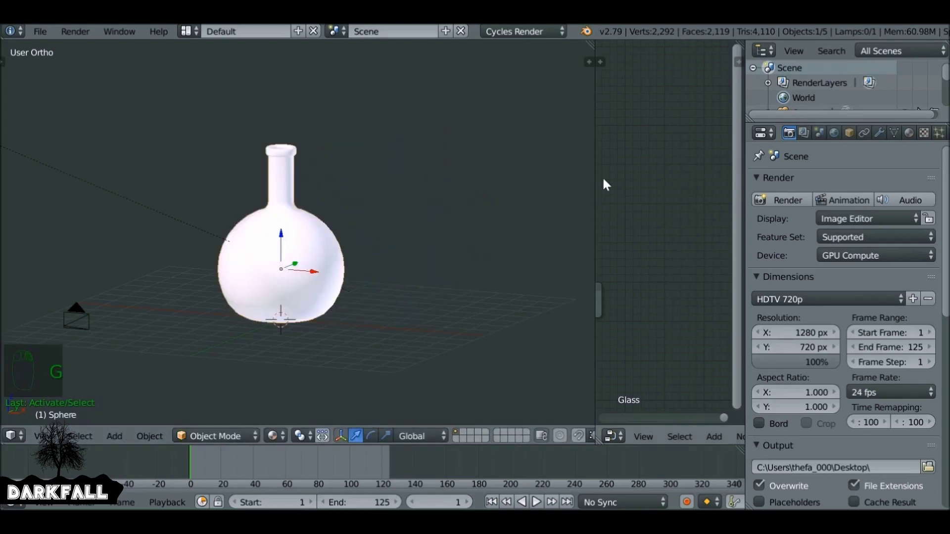
# Step: Select the liquid and the glass bottle together using wireframe display, and return the viewport to solid shading
pyautogui.press('z')
pyautogui.click(263, 266)
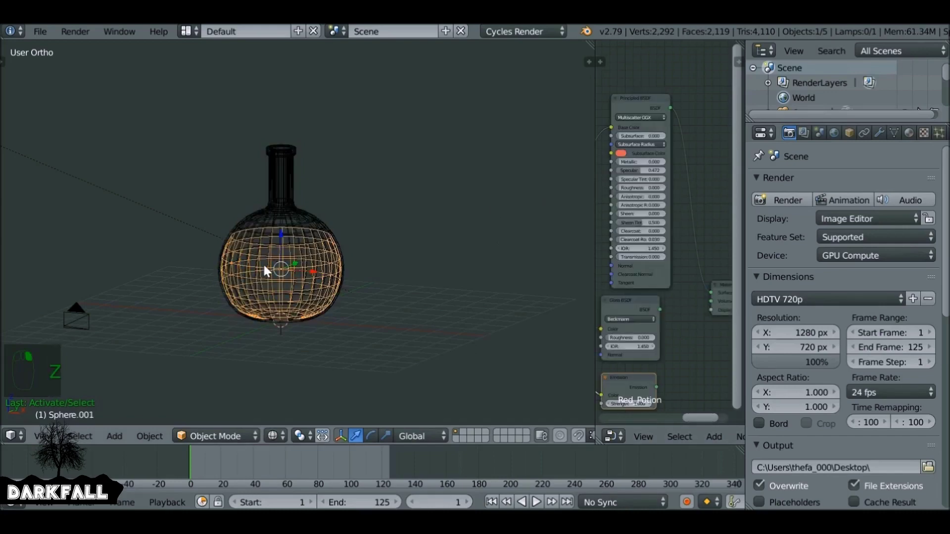
pyautogui.keyDown('shift'); pyautogui.click(280, 174); pyautogui.keyUp('shift')
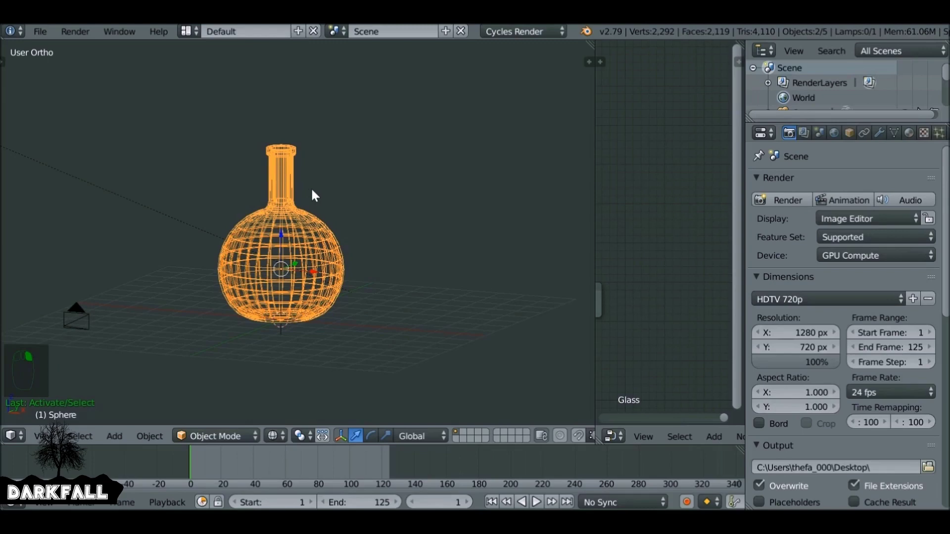
pyautogui.press('z')
pyautogui.press('g')
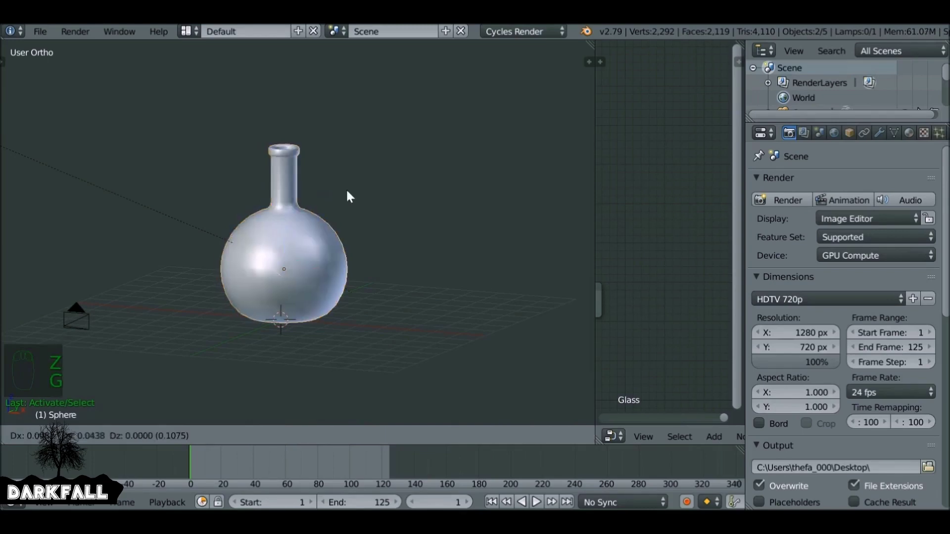
pyautogui.click(364, 171)
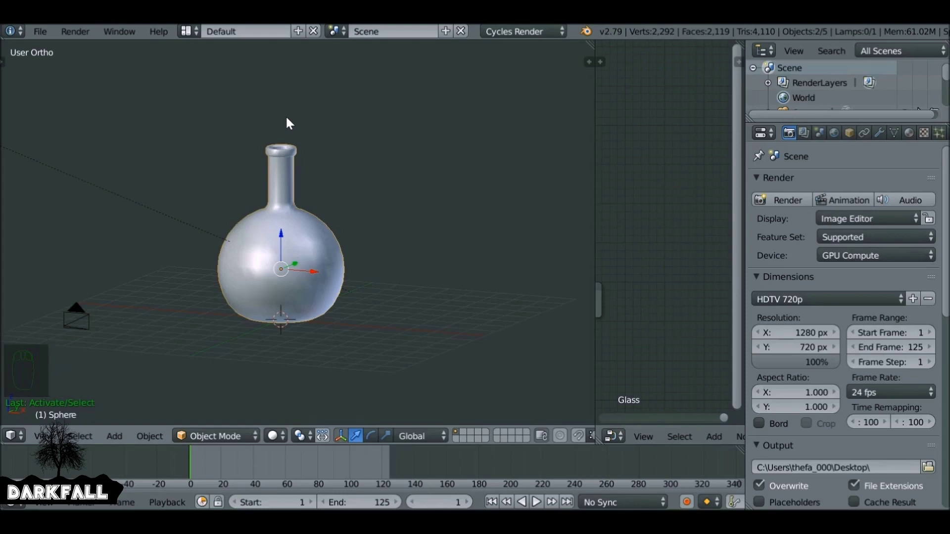
# Step: Create a new group from the selected bottle and liquid and name it Potion
pyautogui.press('t')
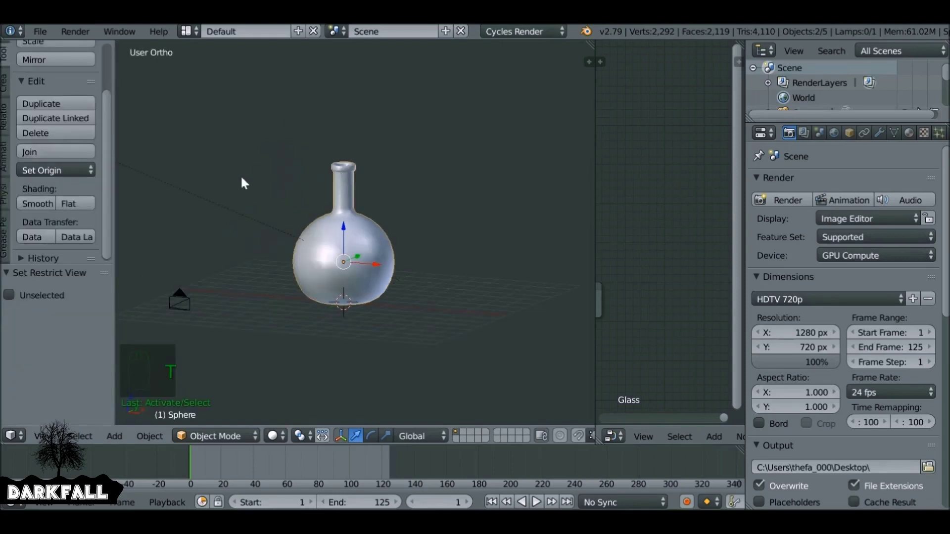
pyautogui.hotkey('ctrl', 'g')
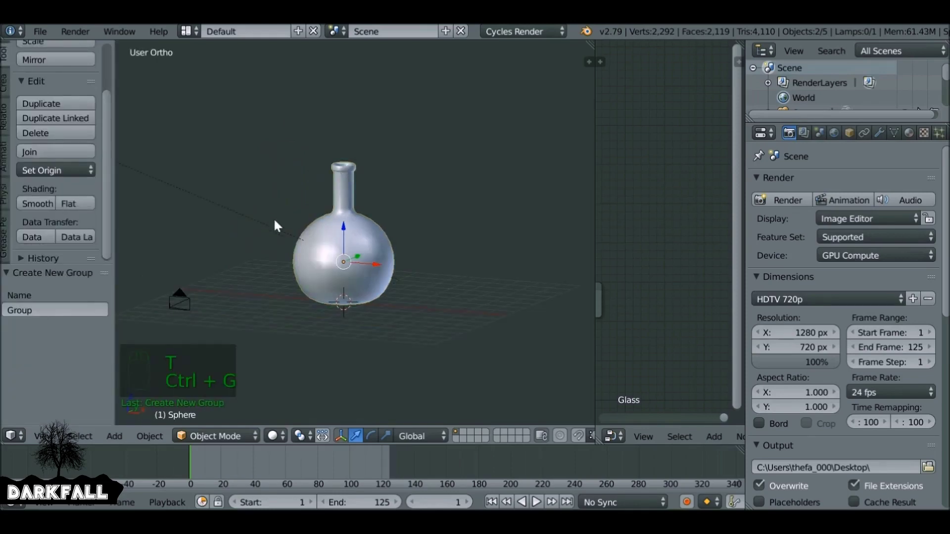
pyautogui.click(36, 313)
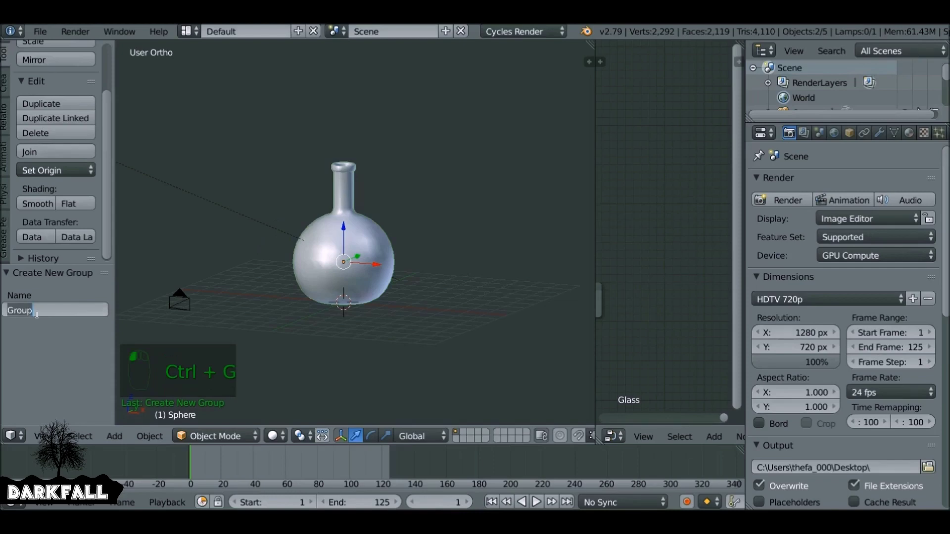
pyautogui.write('Bottle')
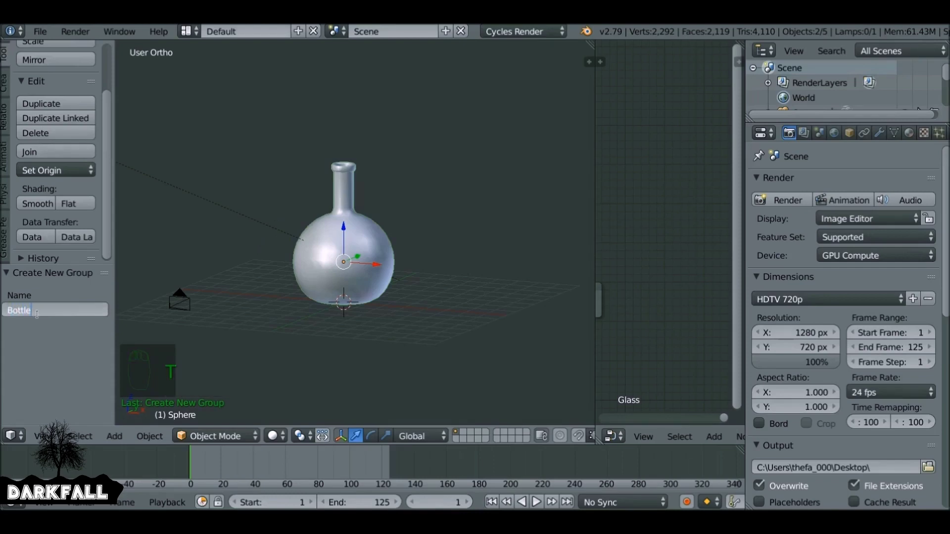
pyautogui.press('BackSpace')
pyautogui.press('BackSpace')
pyautogui.press('BackSpace')
pyautogui.press('BackSpace')
pyautogui.press('BackSpace')
pyautogui.write('n')
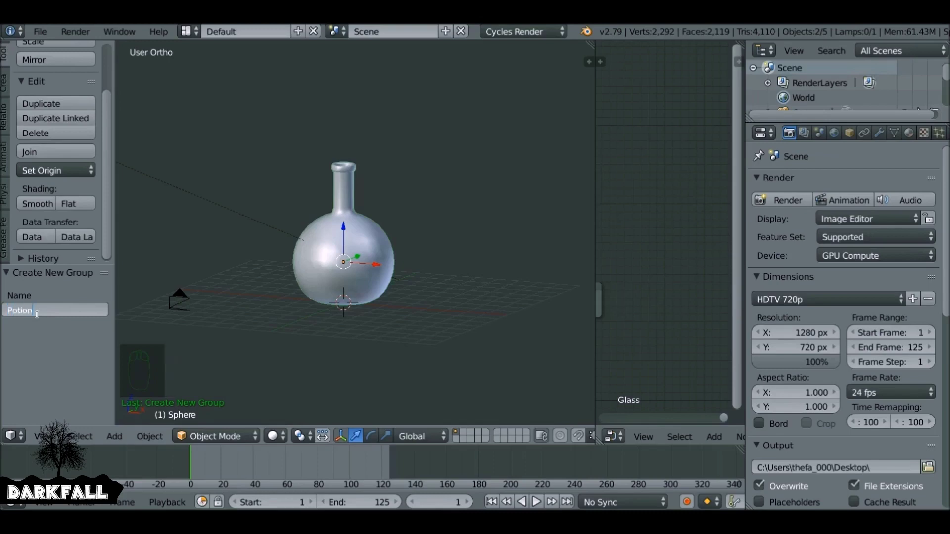
pyautogui.press('Return')
# Step: Save the potion file over the existing version and open the recent file PotionBG.blend
pyautogui.hotkey('ctrl', 's')
pyautogui.click(198, 191)
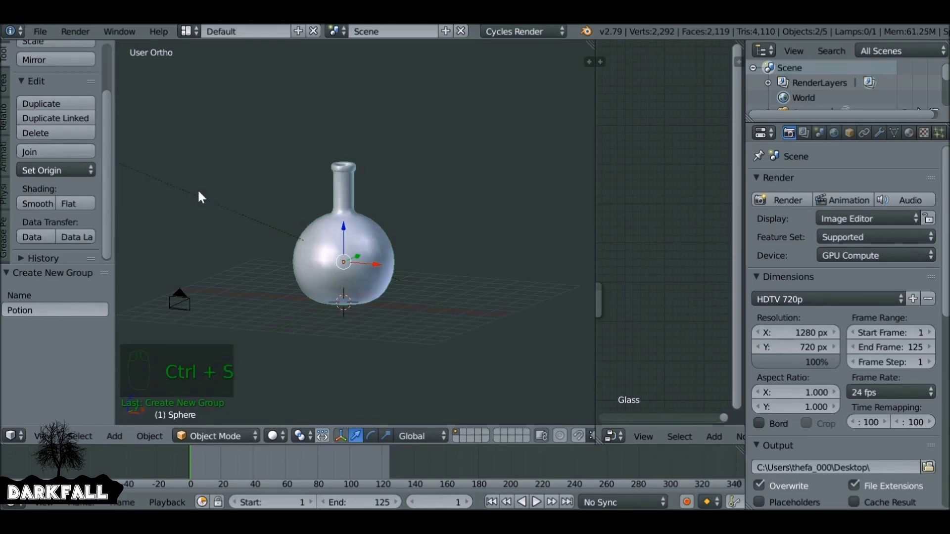
pyautogui.click(46, 30)
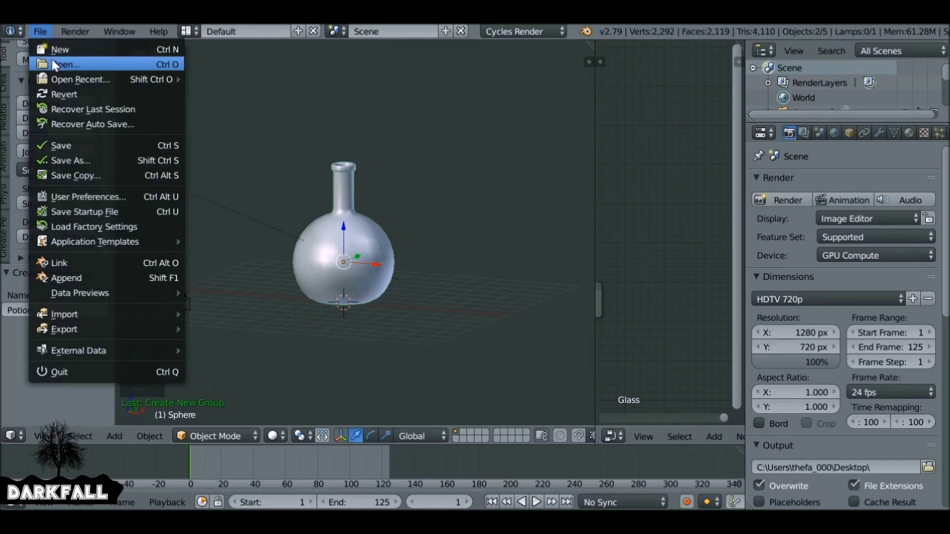
pyautogui.moveTo(57, 79)
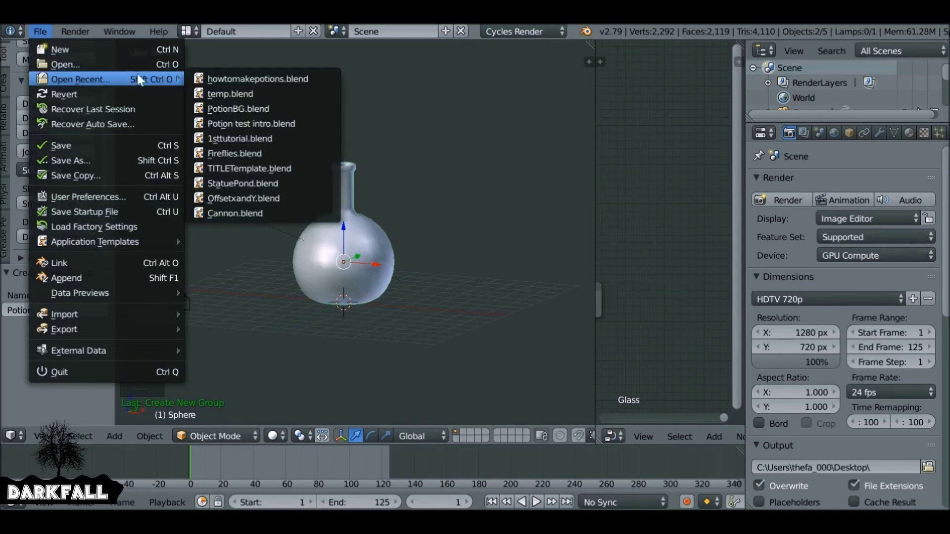
pyautogui.click(284, 110)
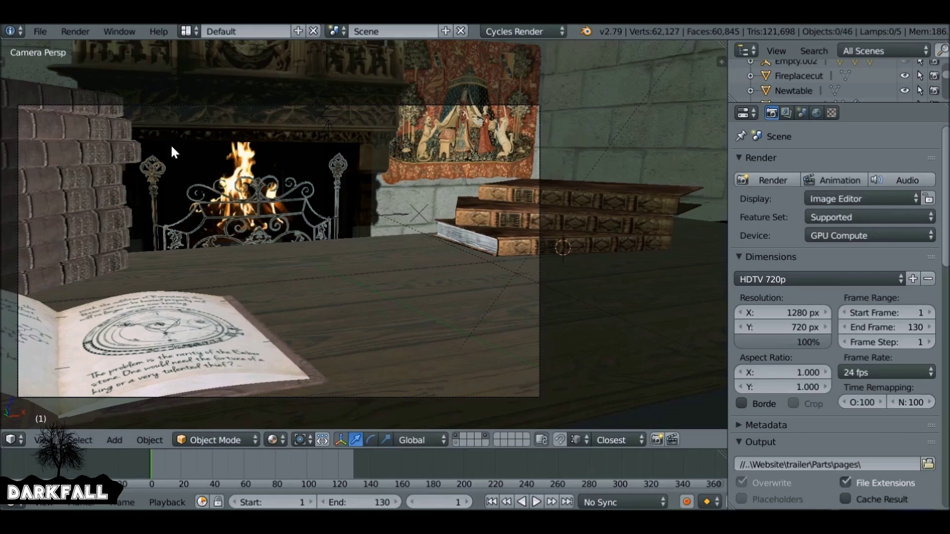
# Step: Append the Potion group from howtomakepotions.blend in the Blends folder into the background scene
pyautogui.click(39, 31)
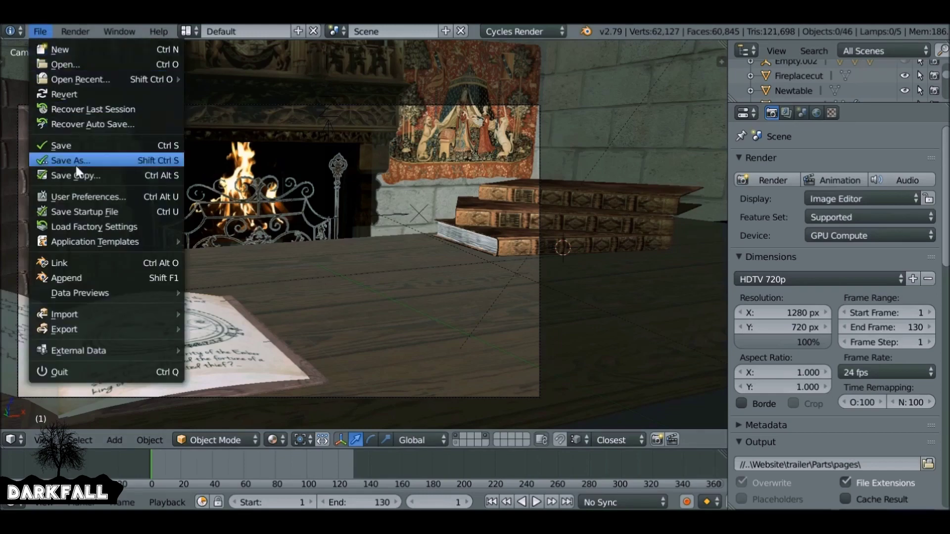
pyautogui.click(82, 279)
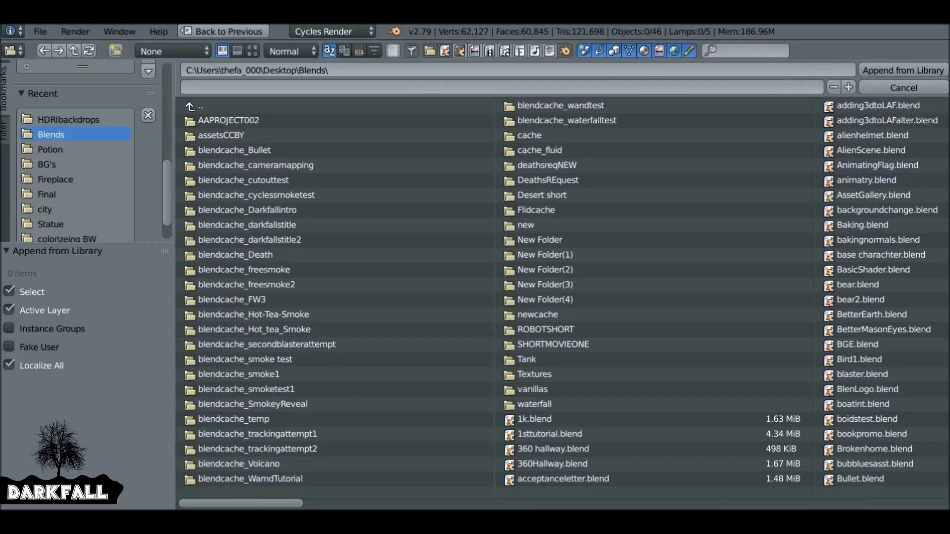
pyautogui.moveTo(267, 507); pyautogui.dragTo(567, 500)
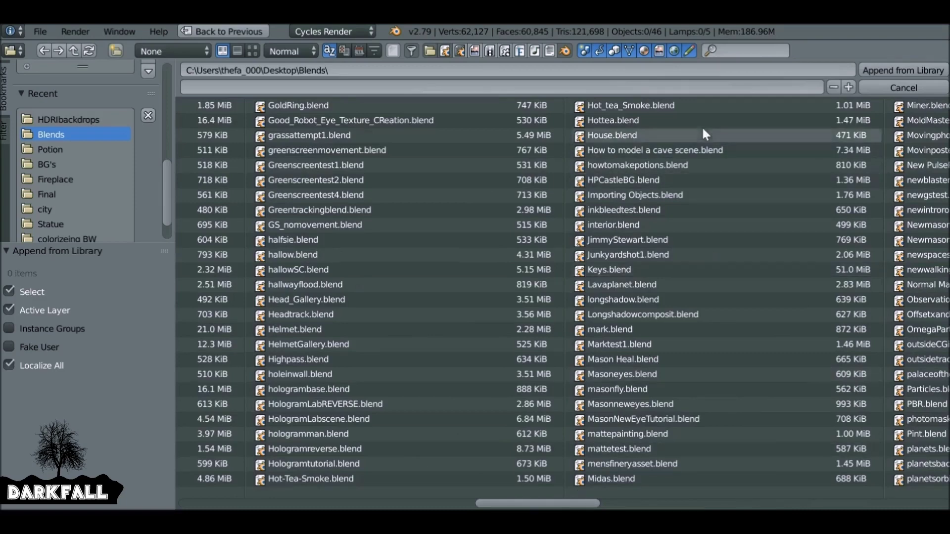
pyautogui.doubleClick(640, 160)
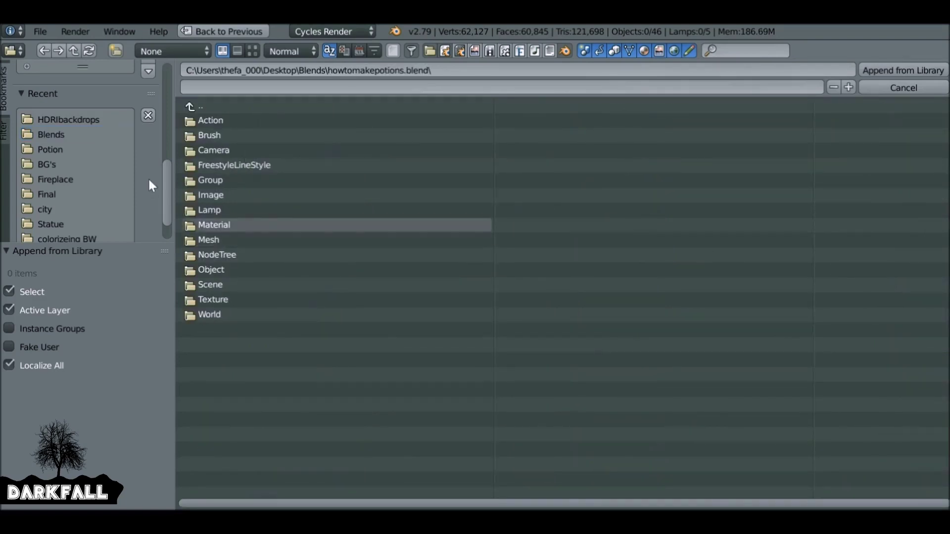
pyautogui.click(246, 184)
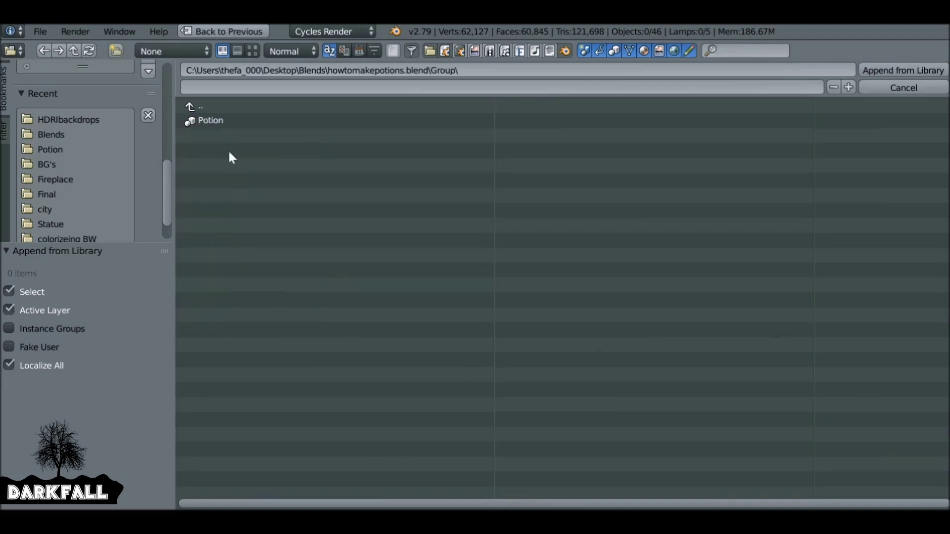
pyautogui.click(214, 121)
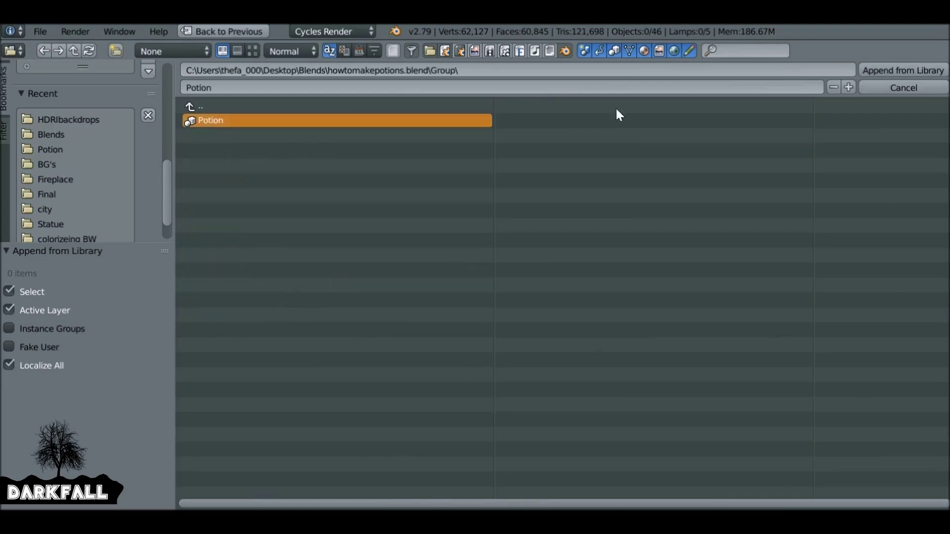
pyautogui.click(889, 70)
# Step: Move the appended potion along the X axis to the table, scale it down and lower it toward the tabletop
pyautogui.press('KP_Decimal')
pyautogui.press('Home')
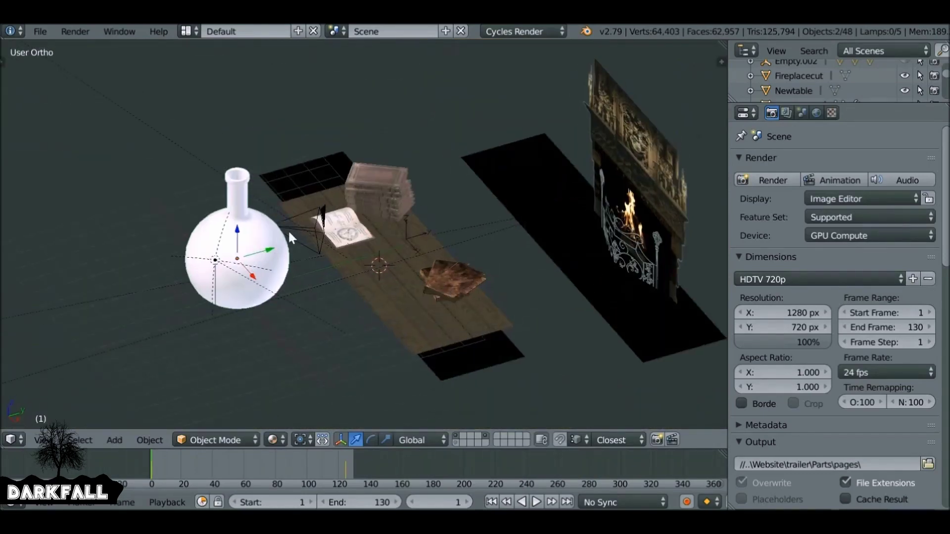
pyautogui.press('g')
pyautogui.press('x')
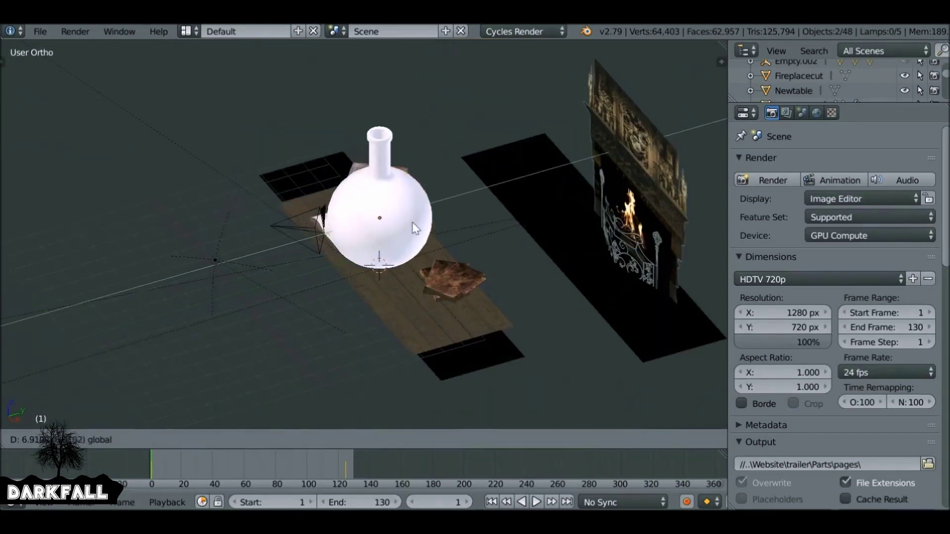
pyautogui.click(436, 225)
pyautogui.press('s')
pyautogui.click(441, 215)
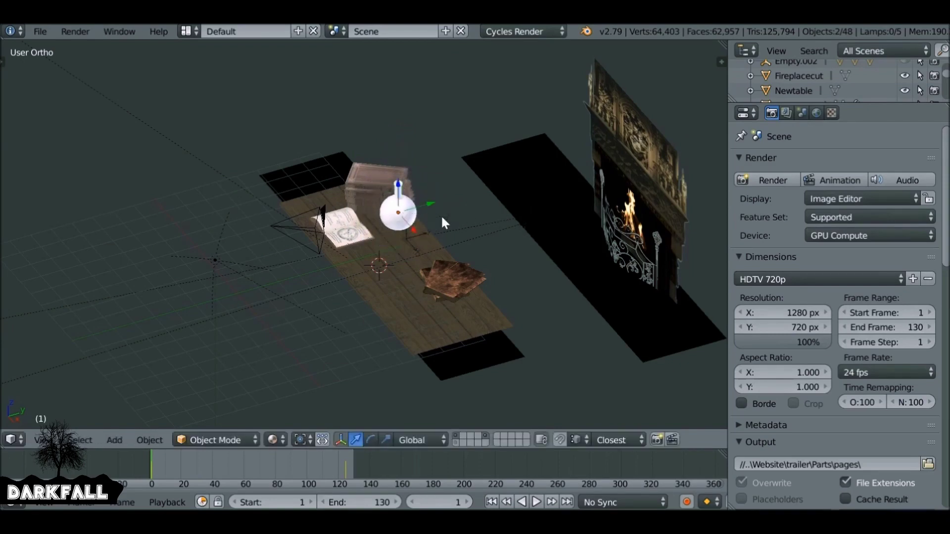
pyautogui.moveTo(399, 187); pyautogui.dragTo(399, 209)
# Step: In camera view, scale the potion down further and slide it horizontally, with Z locked, to the front of the table beside the open book
pyautogui.press('KP_0')
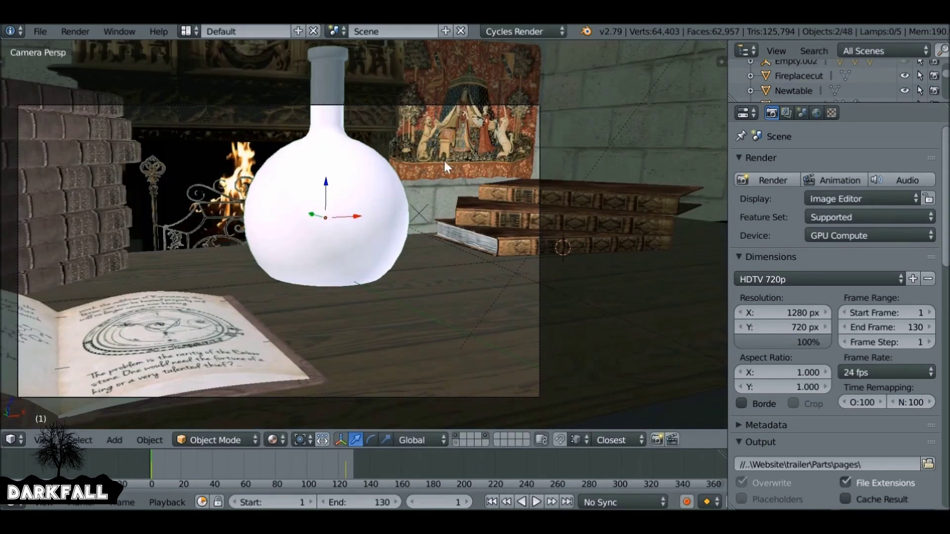
pyautogui.press('s')
pyautogui.click(390, 174)
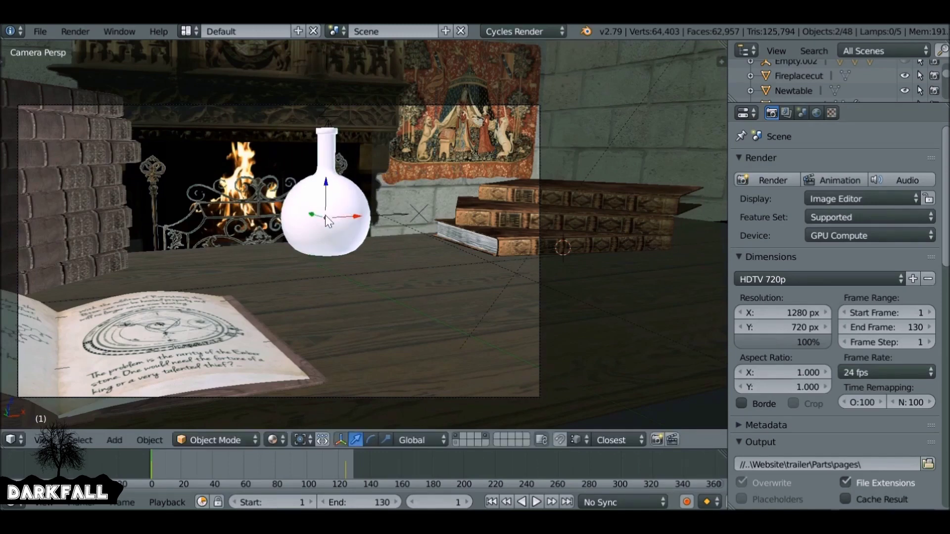
pyautogui.press('g')
pyautogui.hotkey('shift', 'z')
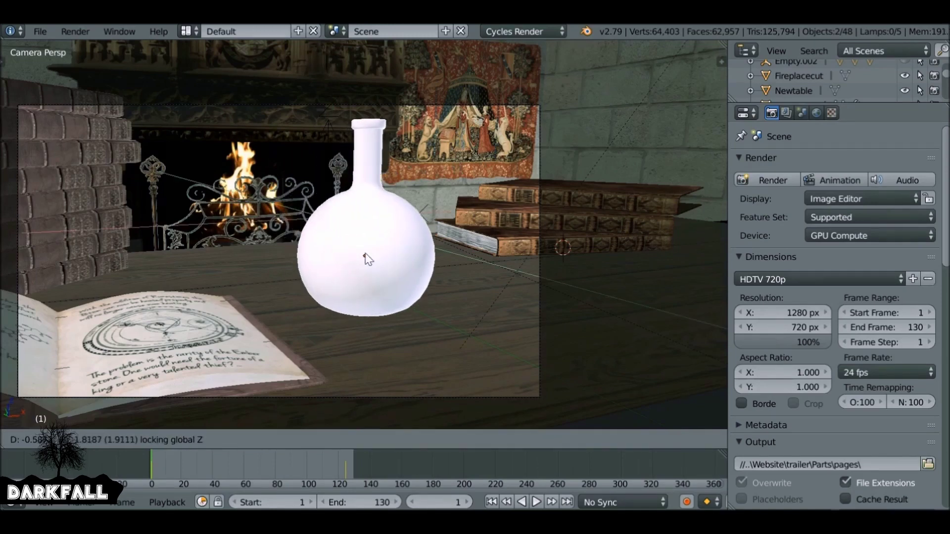
pyautogui.click(379, 257)
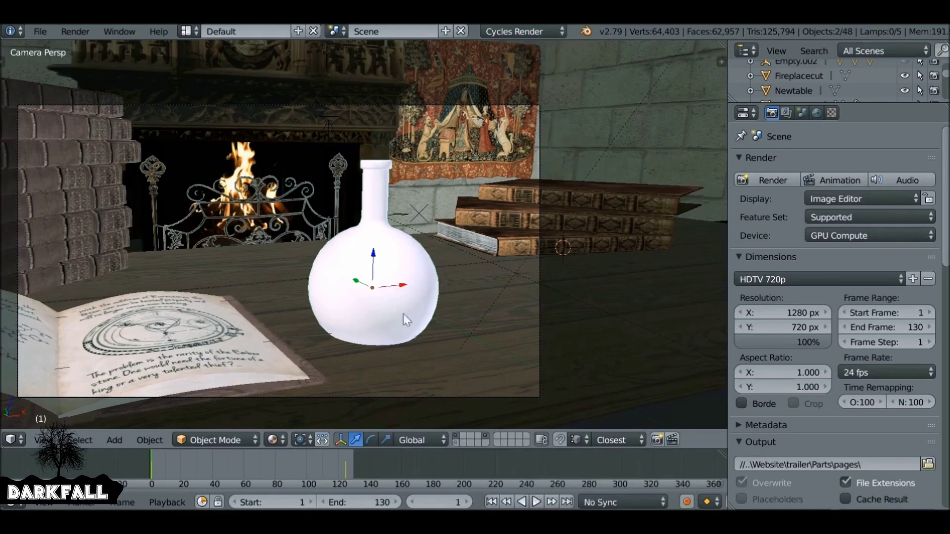
# Step: Delete the appended potion and unhide the scene's prepared set of three potion bottles
pyautogui.press('x')
pyautogui.click(389, 292)
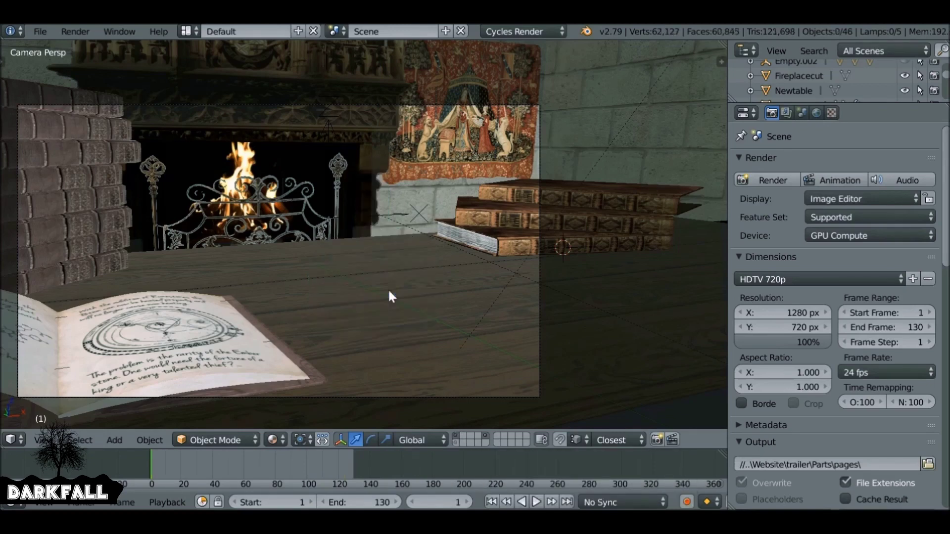
pyautogui.hotkey('shift', '0')
pyautogui.hotkey('alt', 'h')
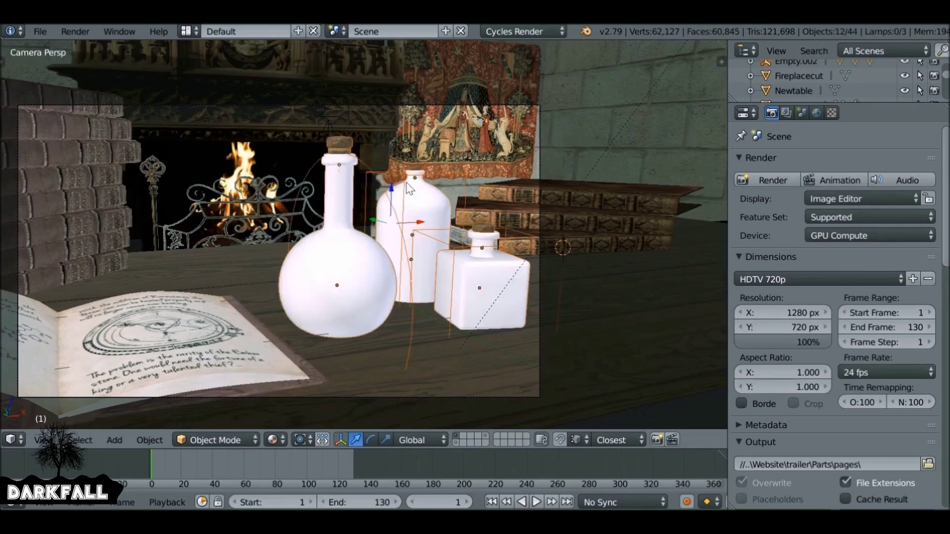
# Step: Hide the round, tall and square glass bottles so only their red, blue and green liquids and corks remain shown
pyautogui.rightClick(440, 213)
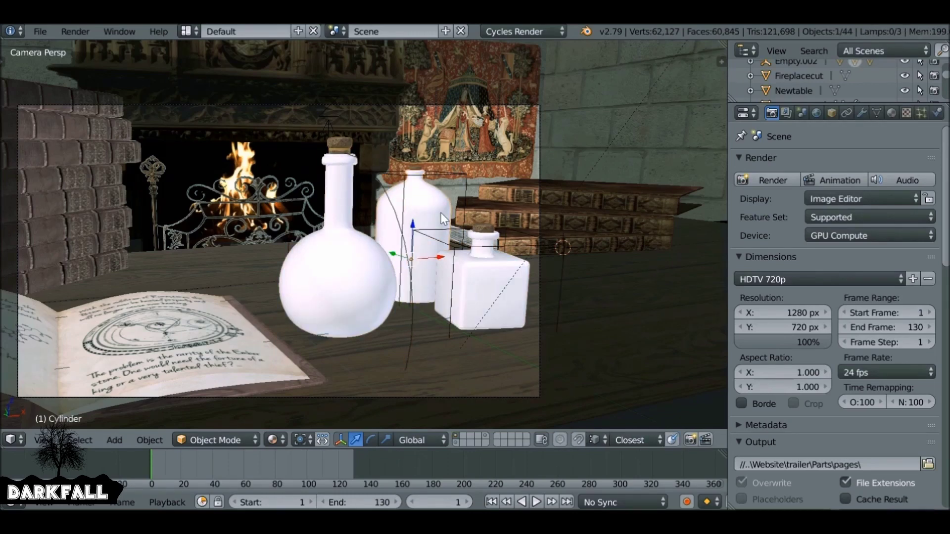
pyautogui.rightClick(357, 272)
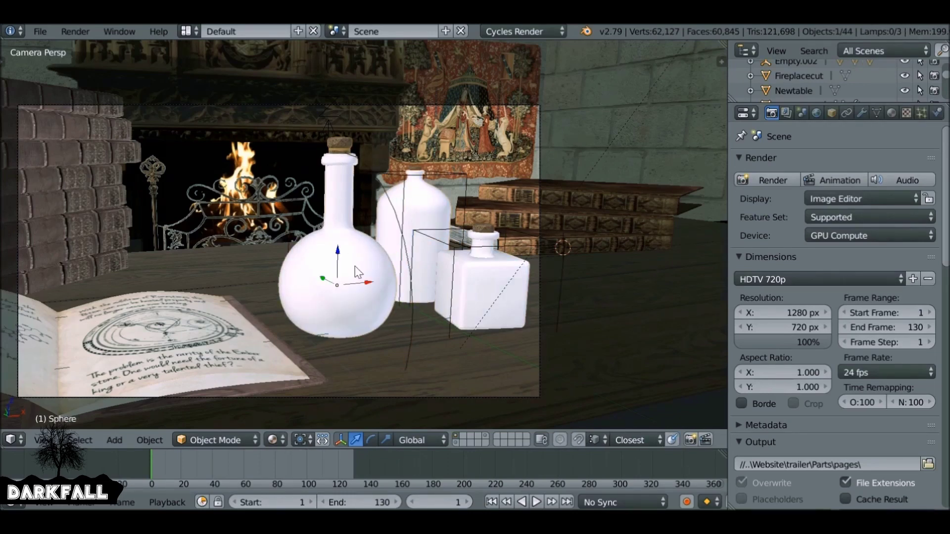
pyautogui.press('h')
pyautogui.rightClick(420, 237)
pyautogui.press('h')
pyautogui.rightClick(459, 274)
pyautogui.press('h')
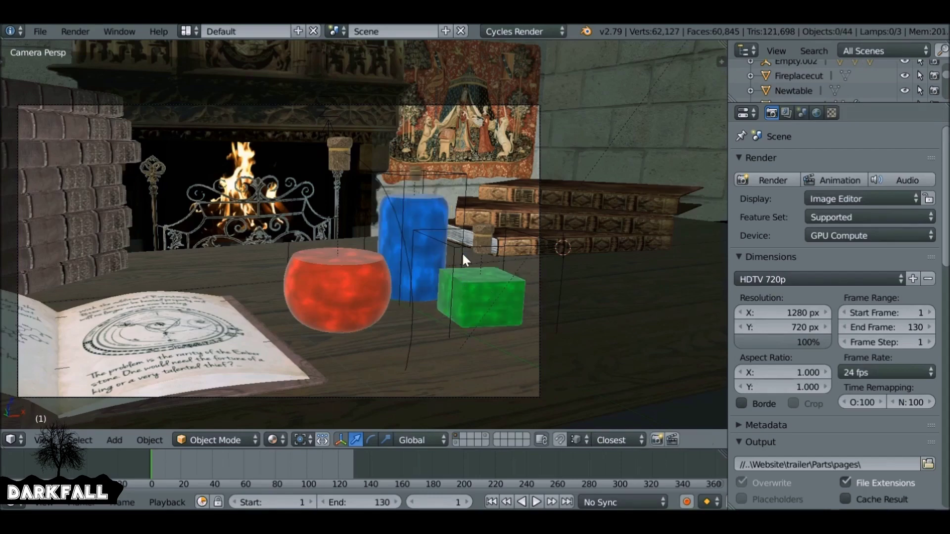